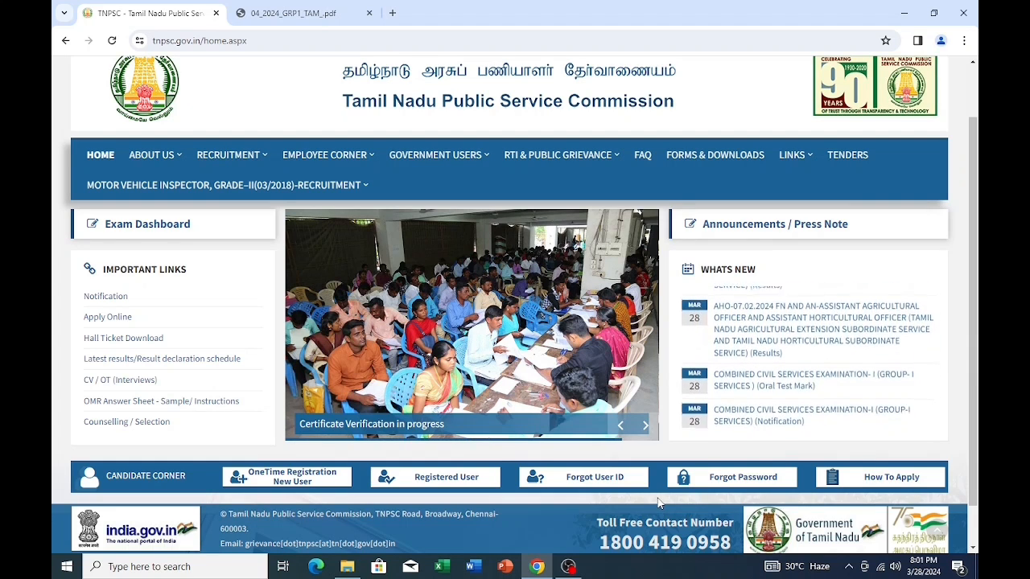
- From the Group I notification, go through APPLY ONLINE to Apply Now for notification 04/2024
{"action": "left_click", "coordinate": [805, 399]}
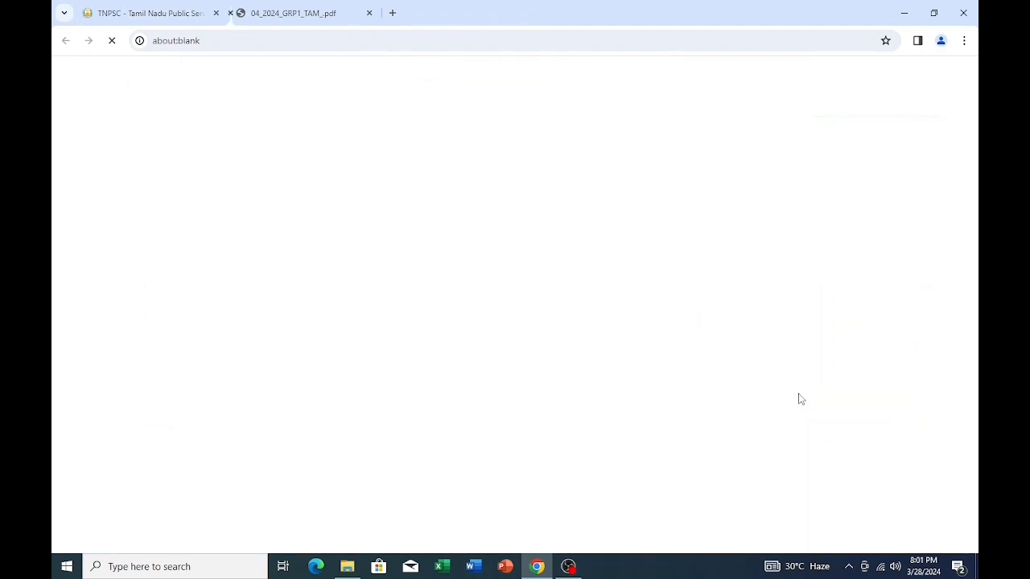
{"action": "scroll", "coordinate": [538, 402], "scroll_direction": "down", "scroll_amount": 3}
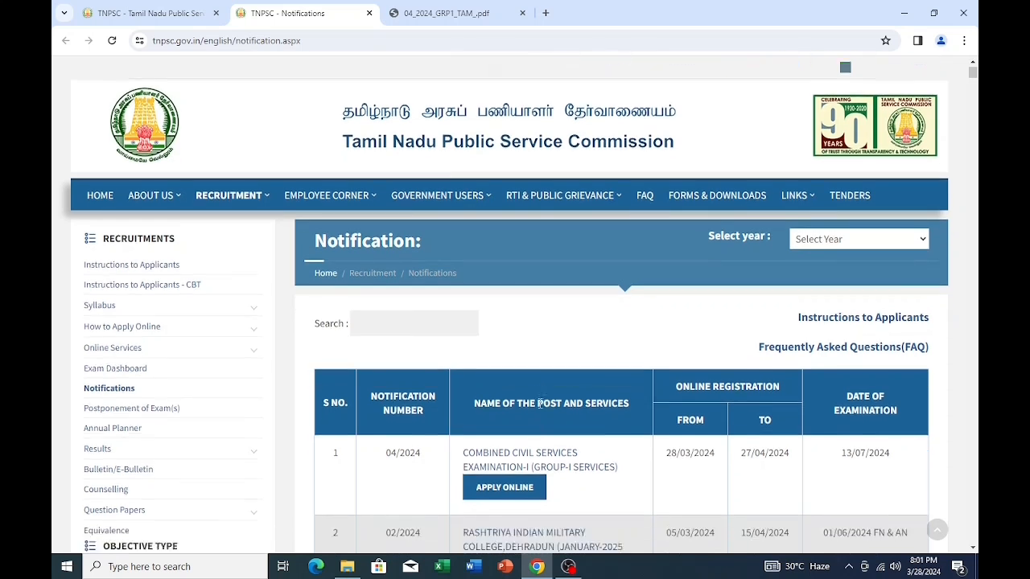
{"action": "left_click", "coordinate": [506, 383]}
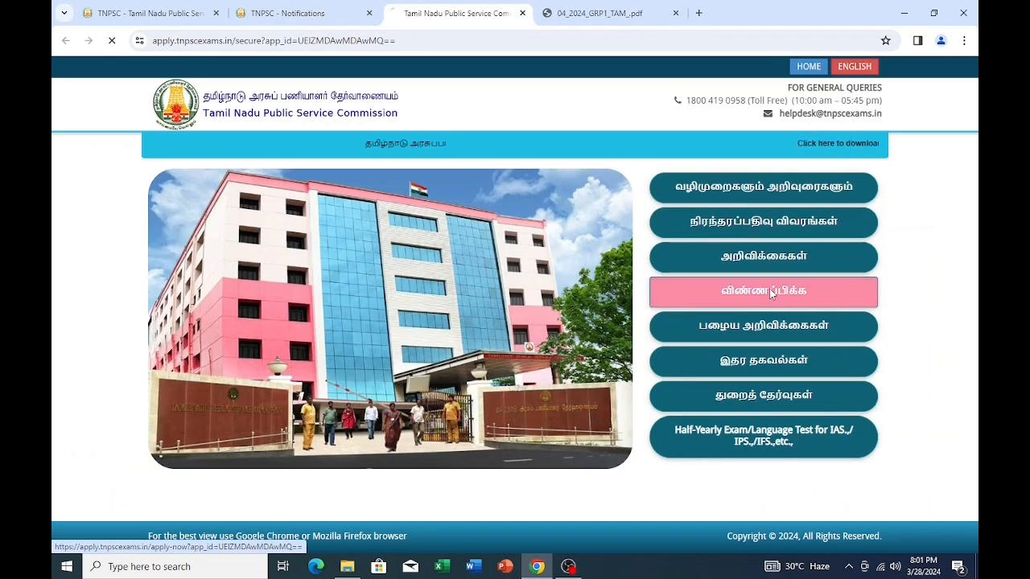
{"action": "left_click", "coordinate": [769, 288]}
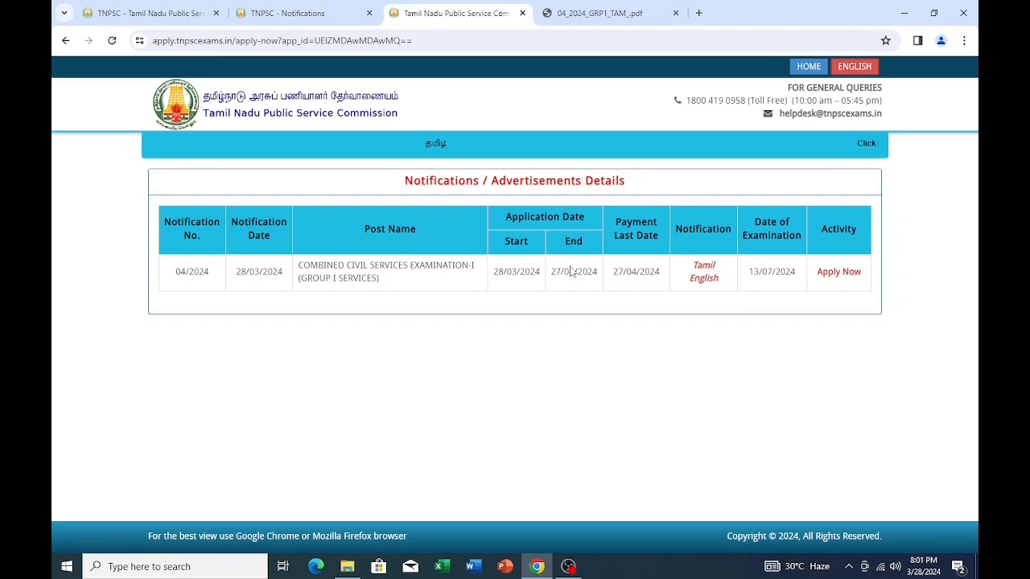
{"action": "left_click", "coordinate": [840, 274]}
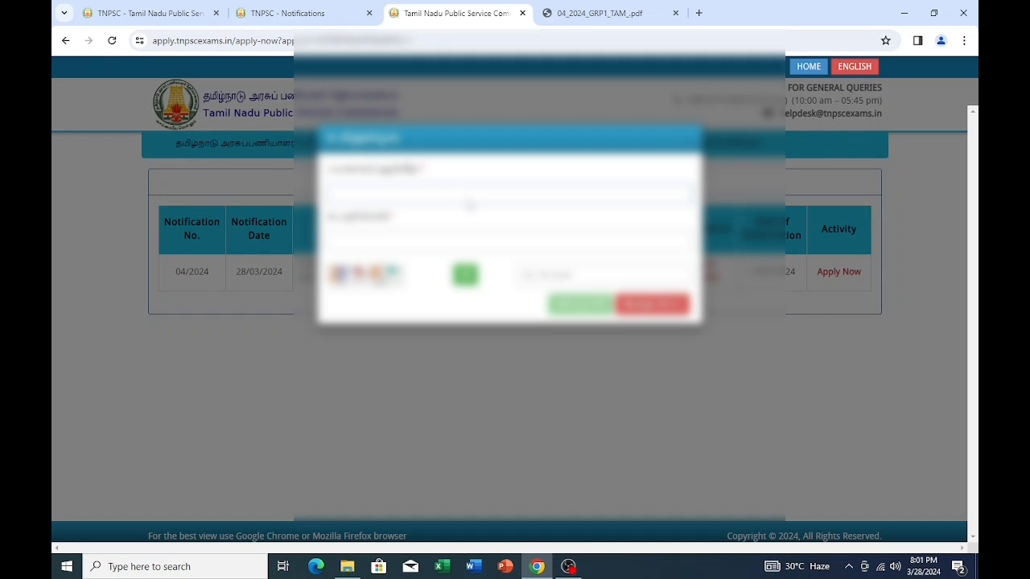
- Log in with the autofilled username, the account password and the captcha answer
{"action": "left_click", "coordinate": [469, 206]}
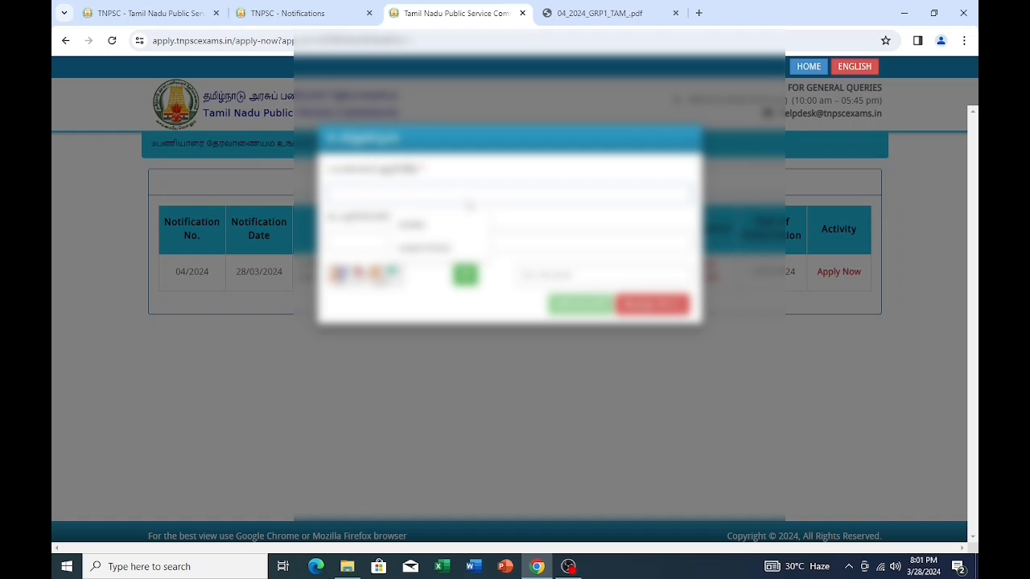
{"action": "left_click", "coordinate": [468, 223]}
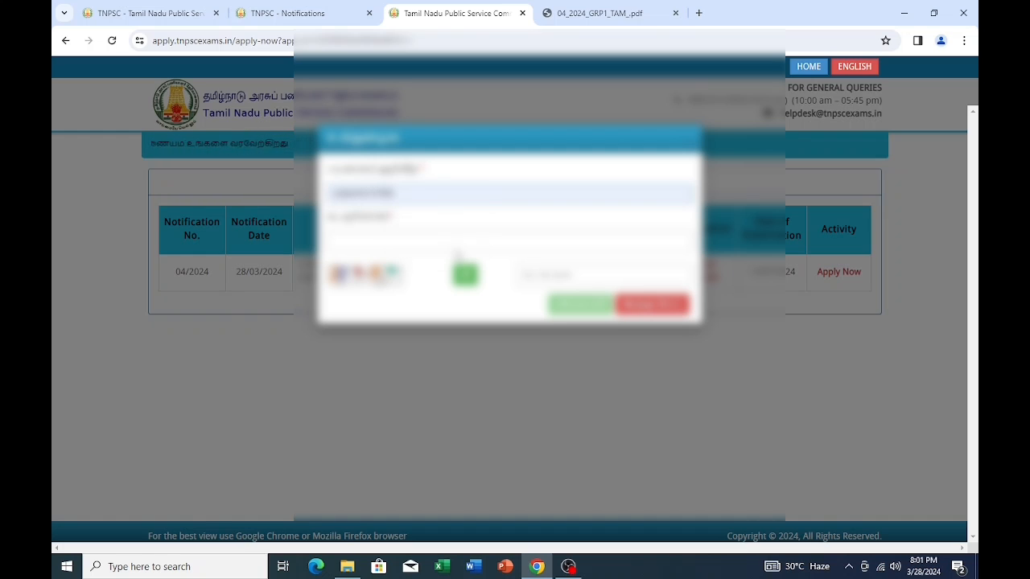
{"action": "left_click", "coordinate": [406, 243]}
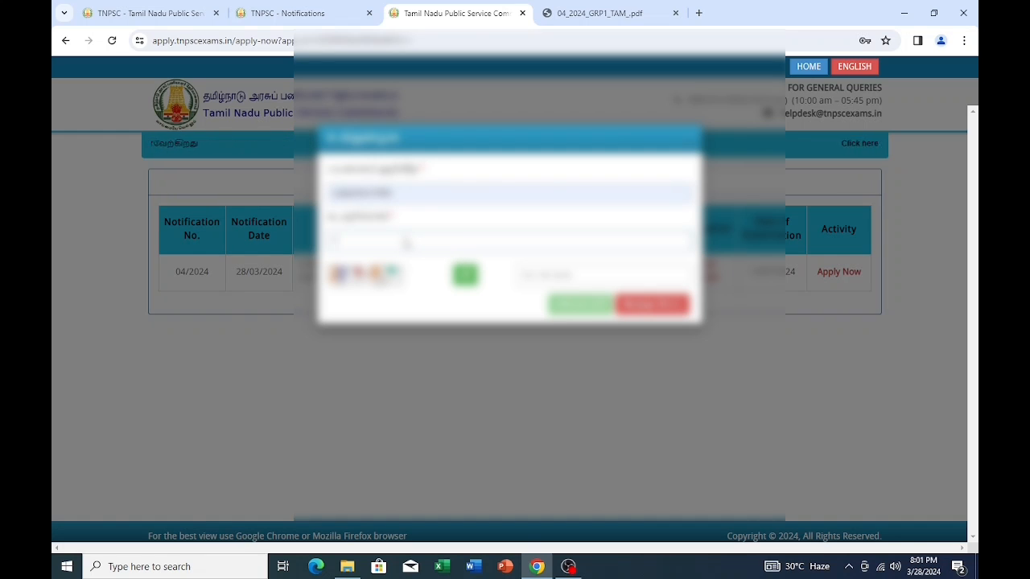
{"action": "type", "text": "•••••"}
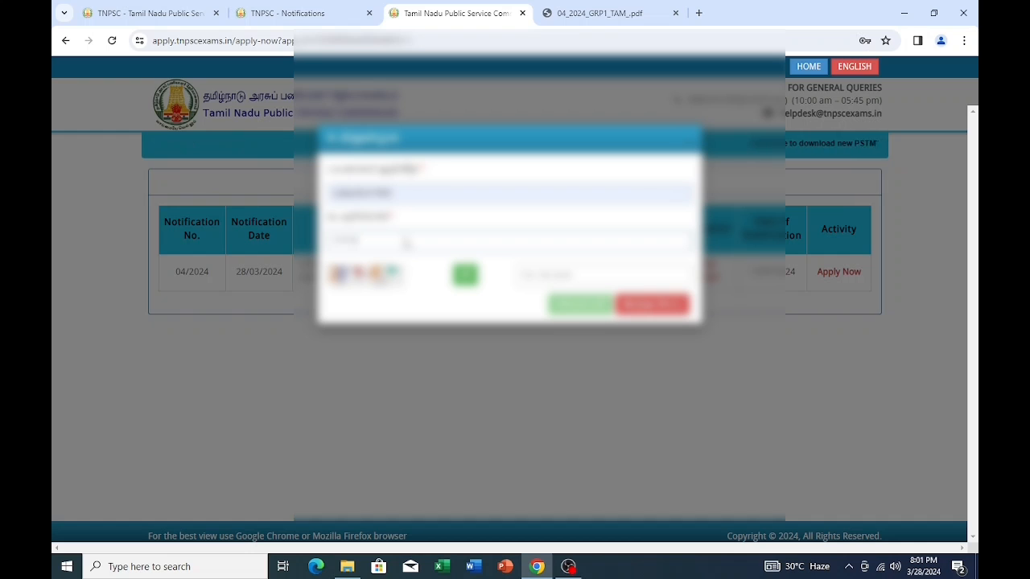
{"action": "left_click", "coordinate": [556, 278]}
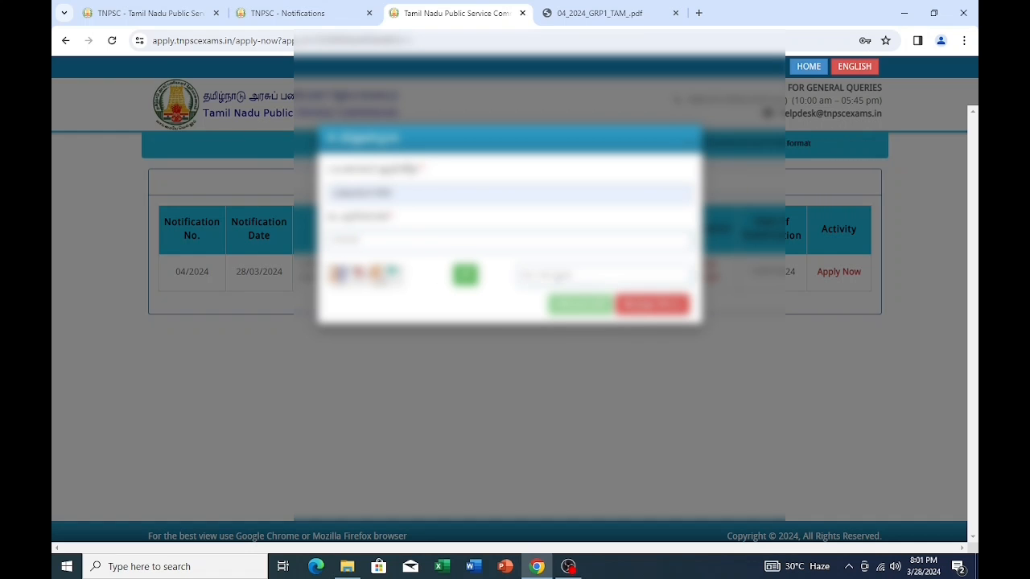
{"action": "type", "text": "10"}
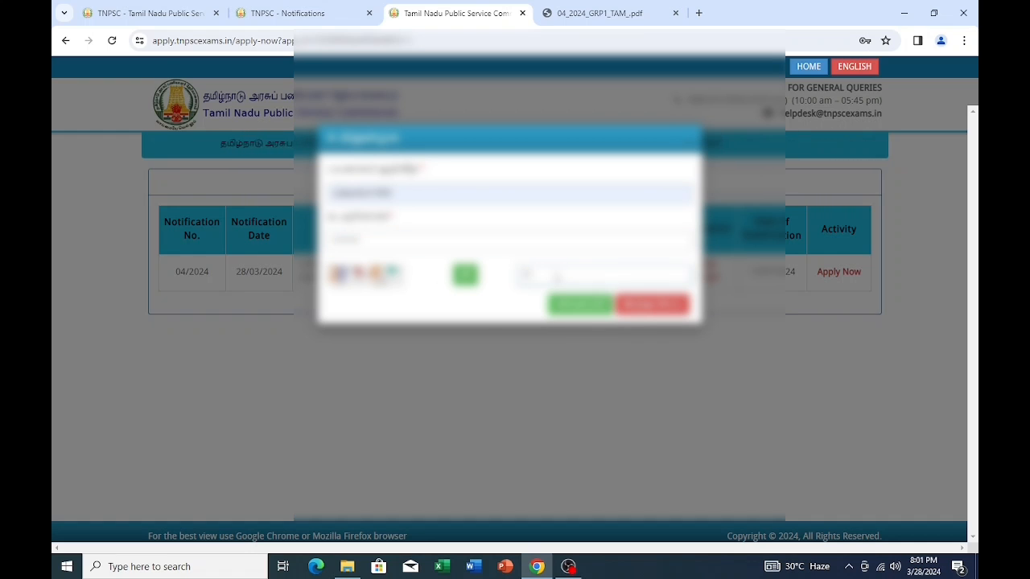
{"action": "left_click", "coordinate": [576, 304]}
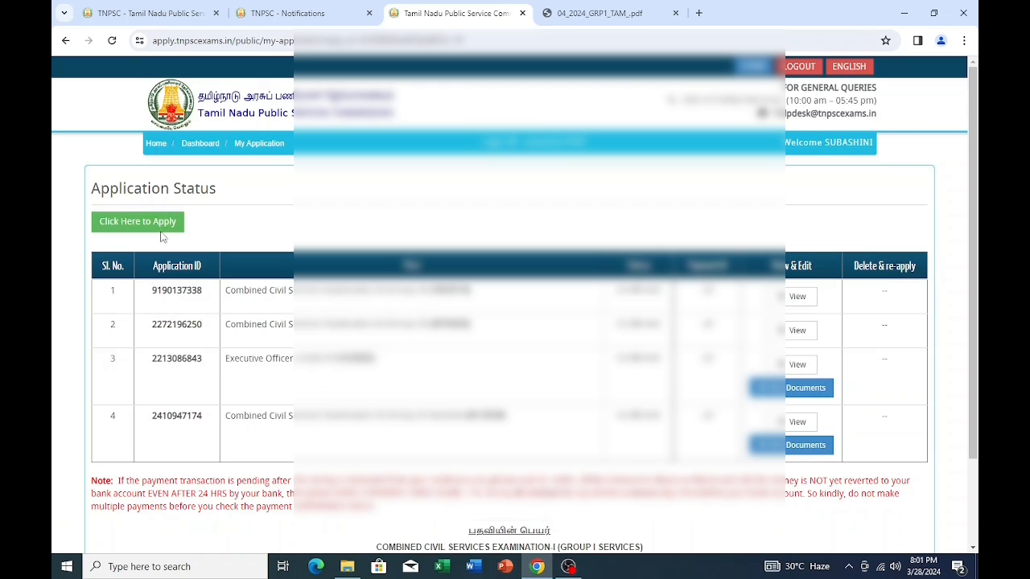
- Start a new Group I services application
{"action": "scroll", "coordinate": [338, 338], "scroll_direction": "down", "scroll_amount": 2}
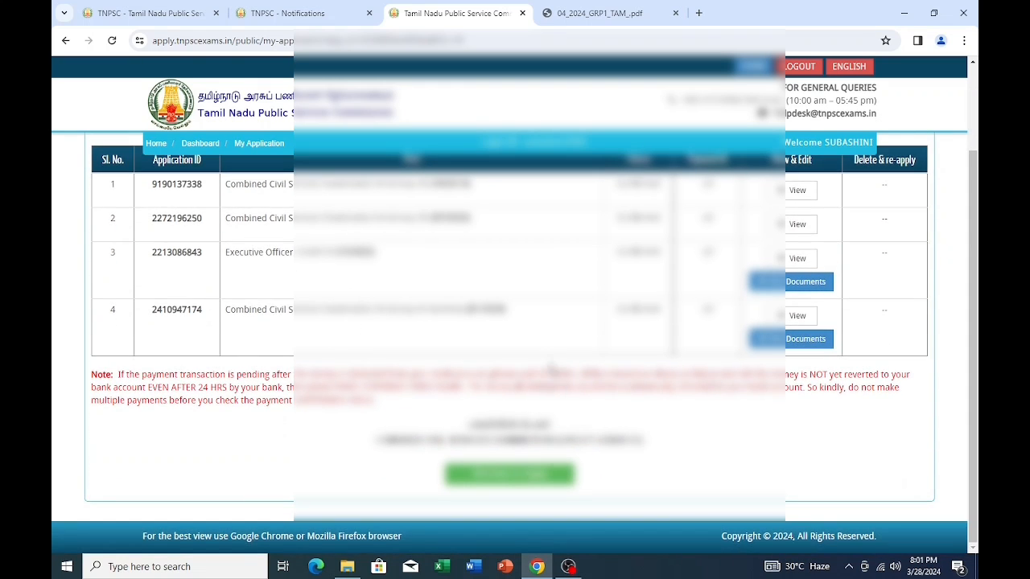
{"action": "scroll", "coordinate": [541, 357], "scroll_direction": "up", "scroll_amount": 2}
{"action": "scroll", "coordinate": [537, 367], "scroll_direction": "down", "scroll_amount": 2}
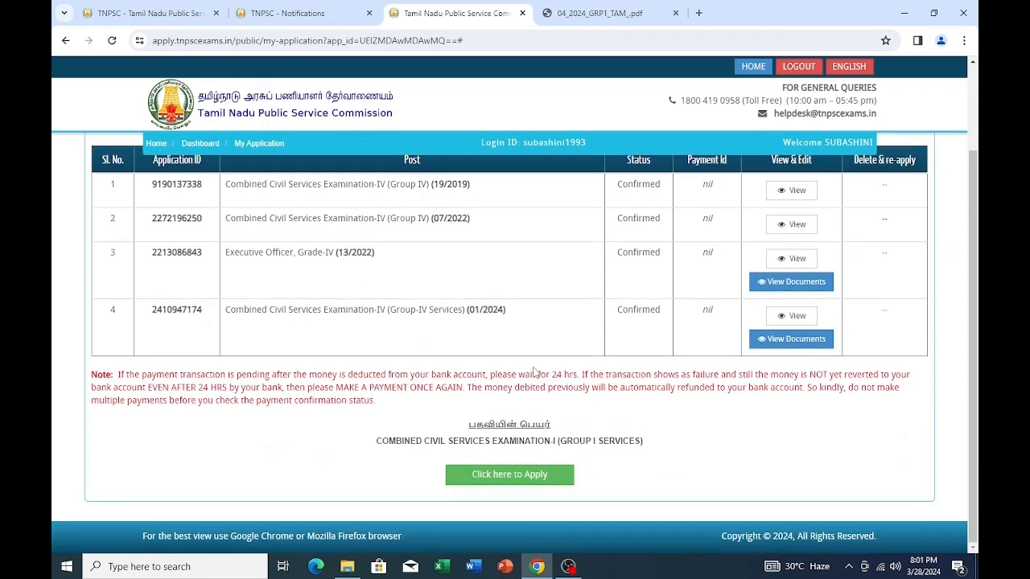
{"action": "scroll", "coordinate": [534, 370], "scroll_direction": "up", "scroll_amount": 2}
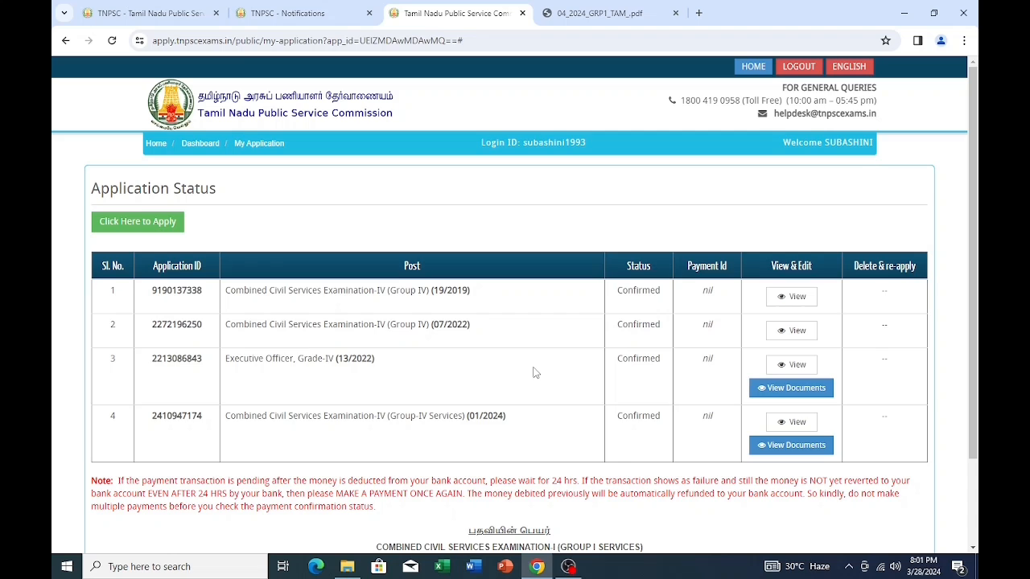
{"action": "scroll", "coordinate": [530, 376], "scroll_direction": "down", "scroll_amount": 2}
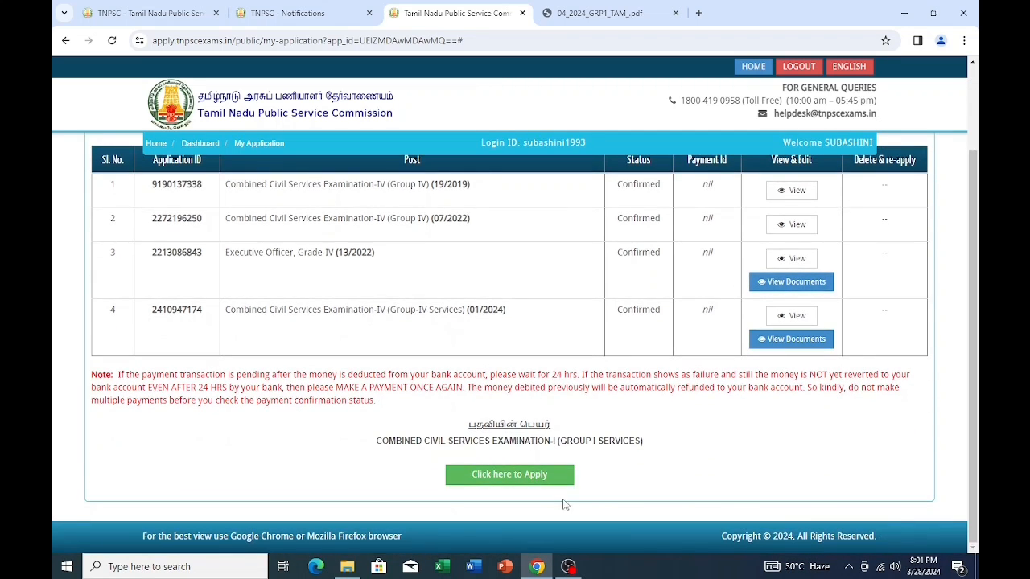
{"action": "left_click", "coordinate": [534, 468]}
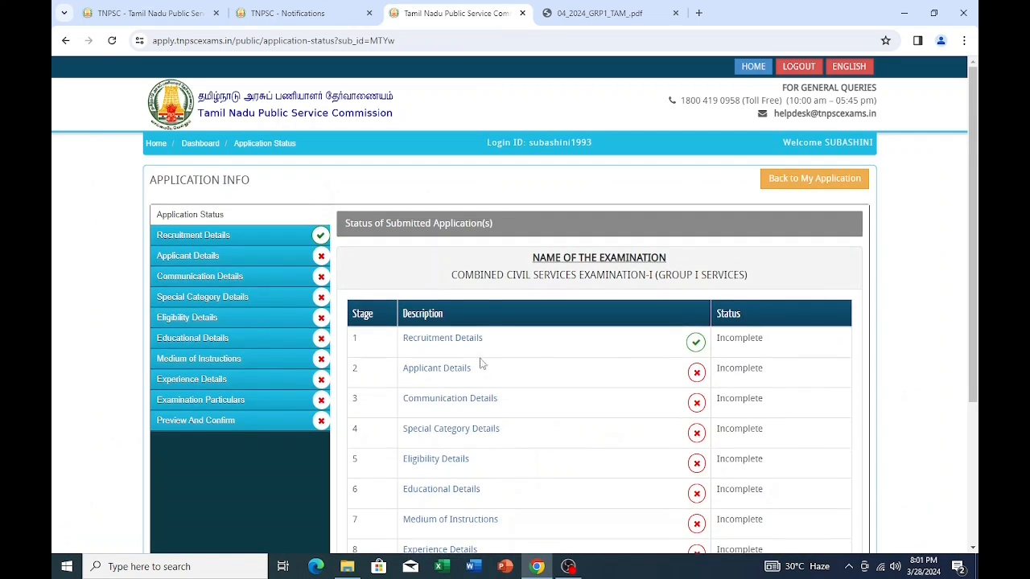
- Continue to recruitment details, accept the notification declaration and save
{"action": "scroll", "coordinate": [514, 362], "scroll_direction": "down", "scroll_amount": 4}
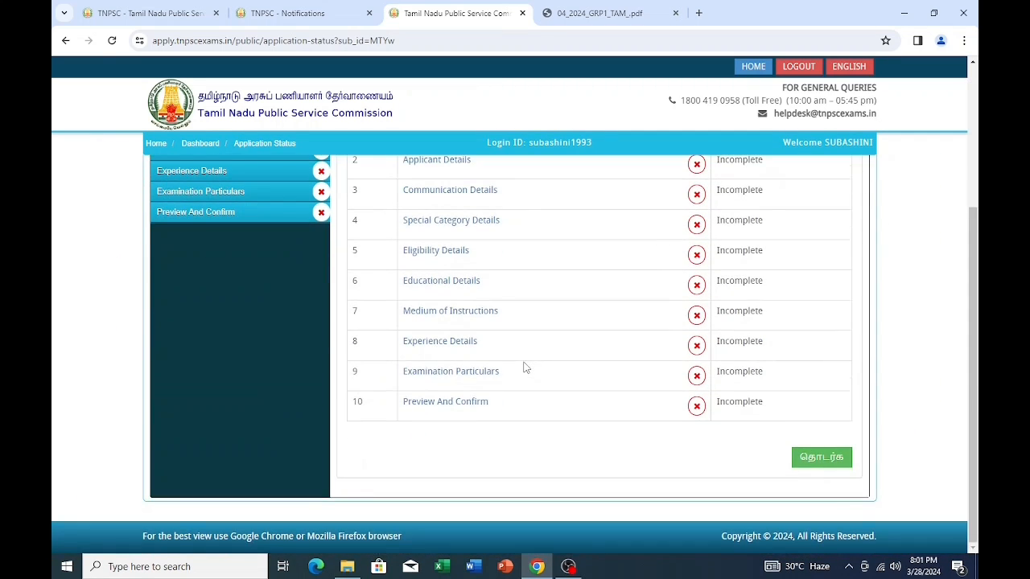
{"action": "left_click", "coordinate": [822, 457]}
{"action": "scroll", "coordinate": [432, 342], "scroll_direction": "down", "scroll_amount": 1}
{"action": "scroll", "coordinate": [433, 342], "scroll_direction": "down", "scroll_amount": 2}
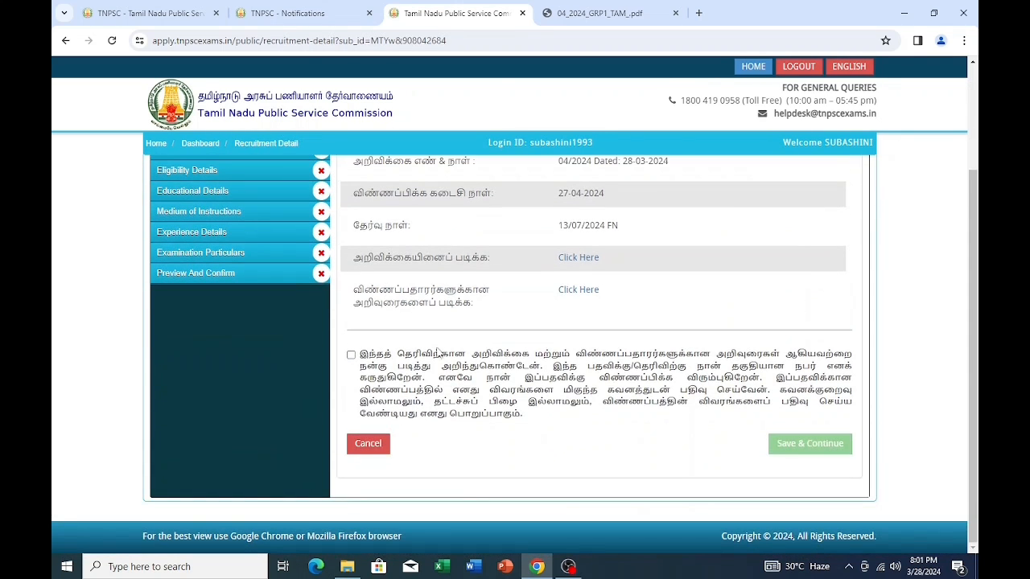
{"action": "left_click", "coordinate": [351, 354]}
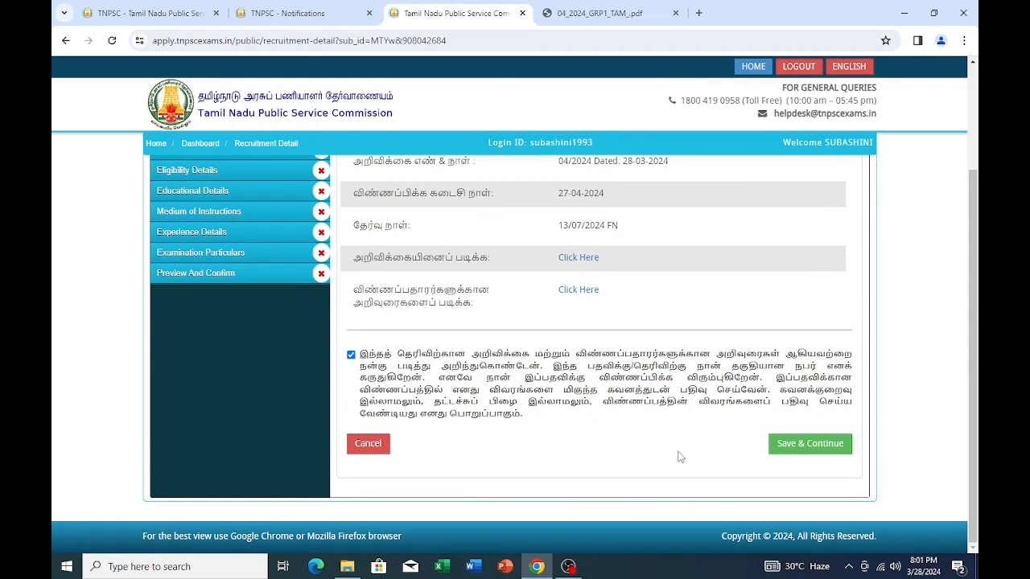
{"action": "left_click", "coordinate": [811, 444]}
- Upload the applicant's photo with photo date 19-02-2024 and save it
{"action": "scroll", "coordinate": [499, 394], "scroll_direction": "down", "scroll_amount": 2}
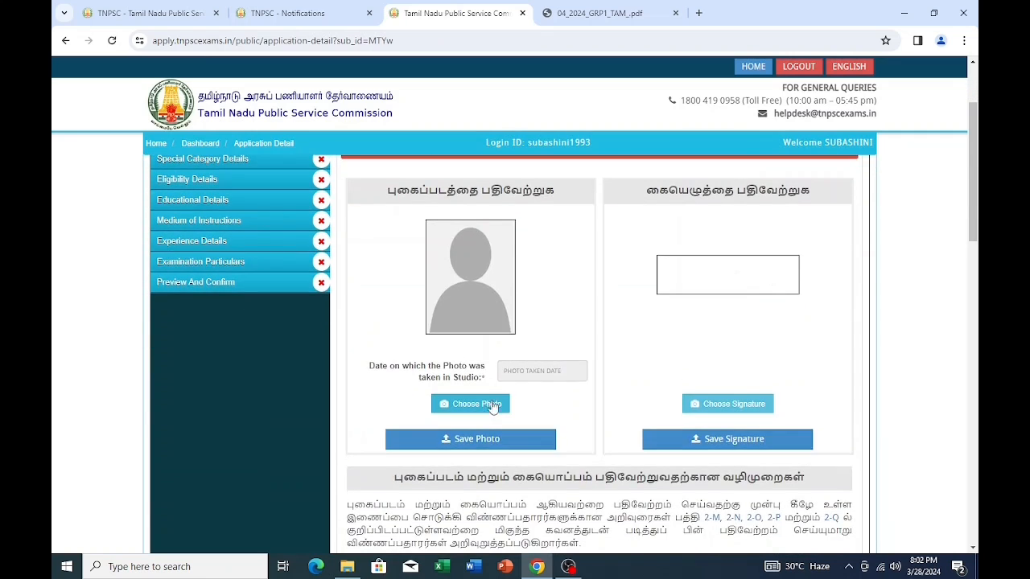
{"action": "left_click", "coordinate": [481, 408]}
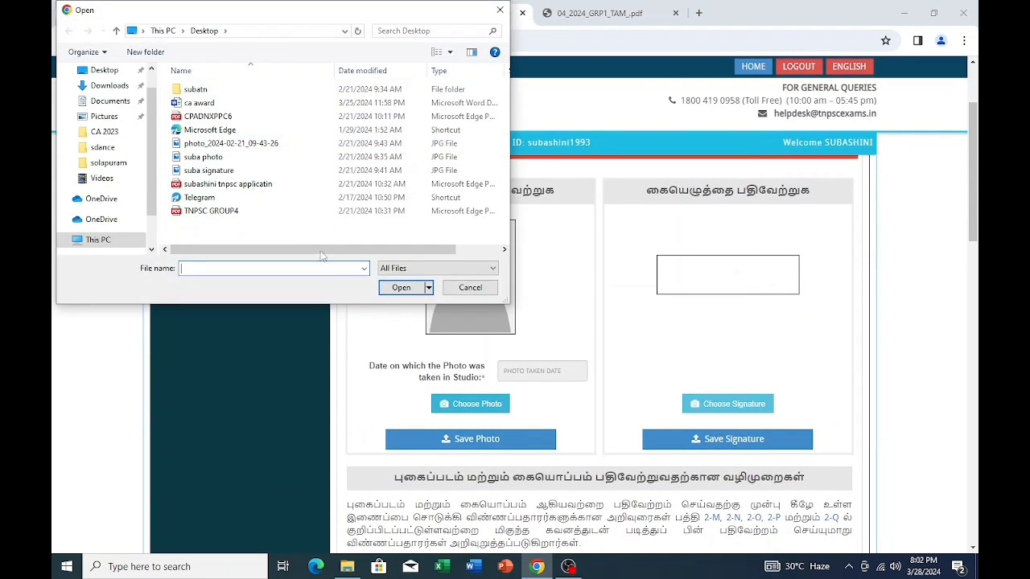
{"action": "left_click", "coordinate": [208, 161]}
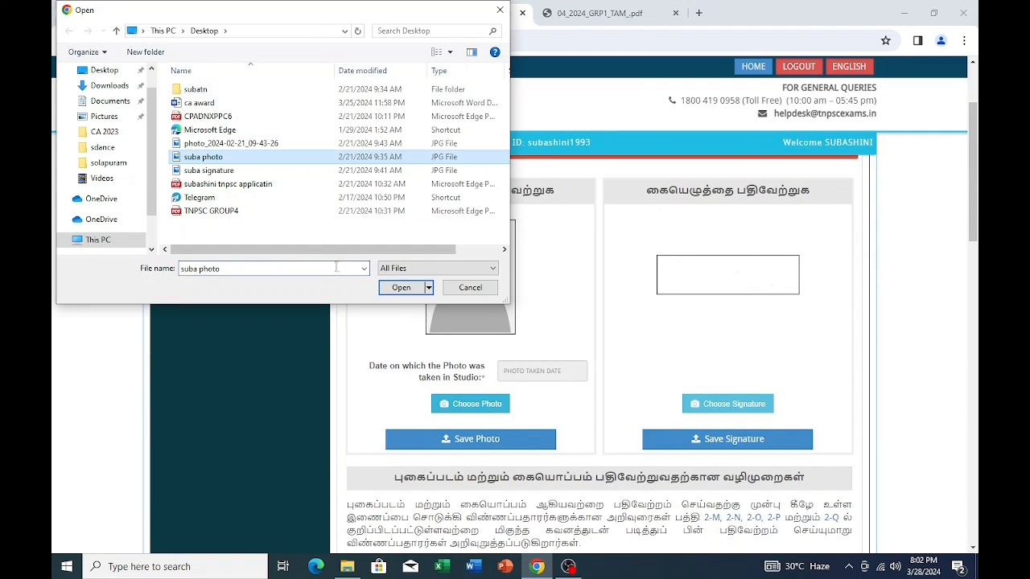
{"action": "left_click", "coordinate": [402, 288]}
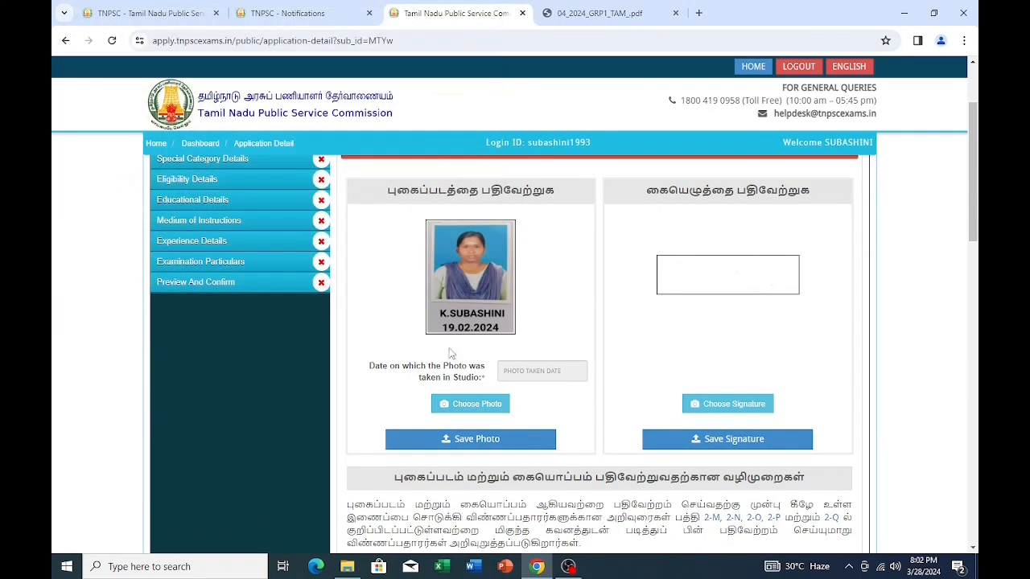
{"action": "left_click", "coordinate": [547, 369]}
{"action": "left_click", "coordinate": [574, 395]}
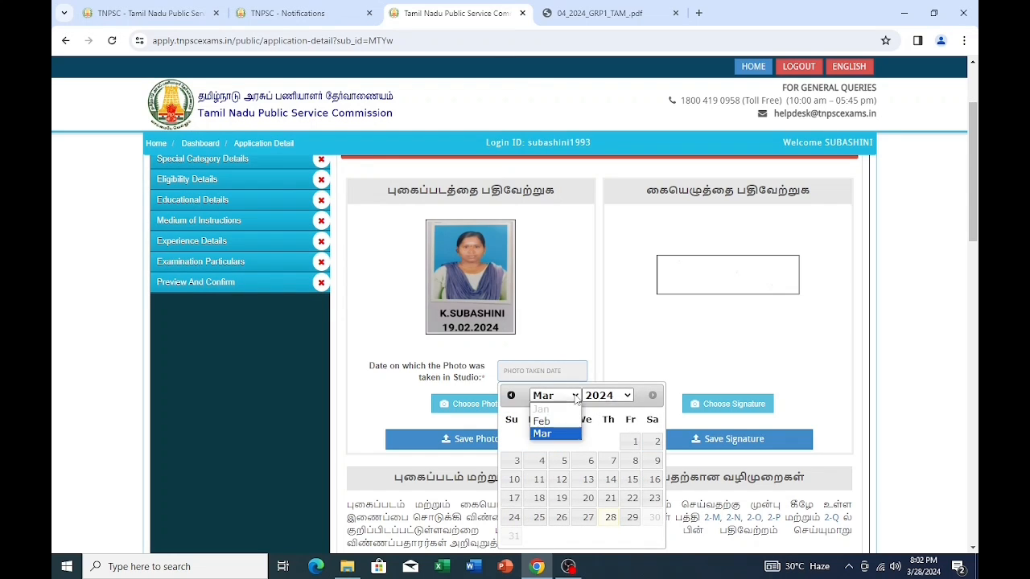
{"action": "left_click", "coordinate": [541, 421]}
{"action": "left_click", "coordinate": [538, 499]}
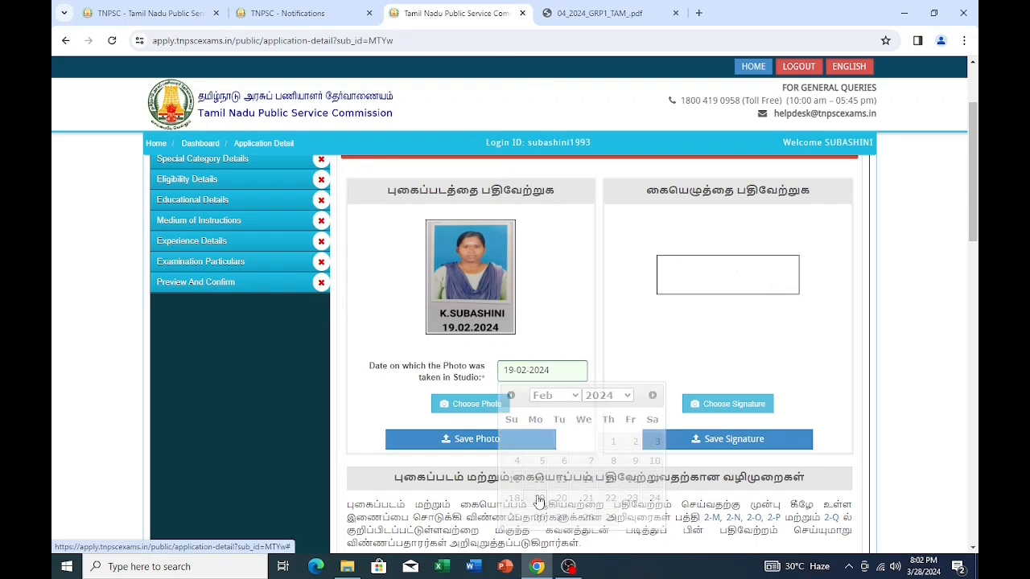
{"action": "left_click", "coordinate": [488, 441]}
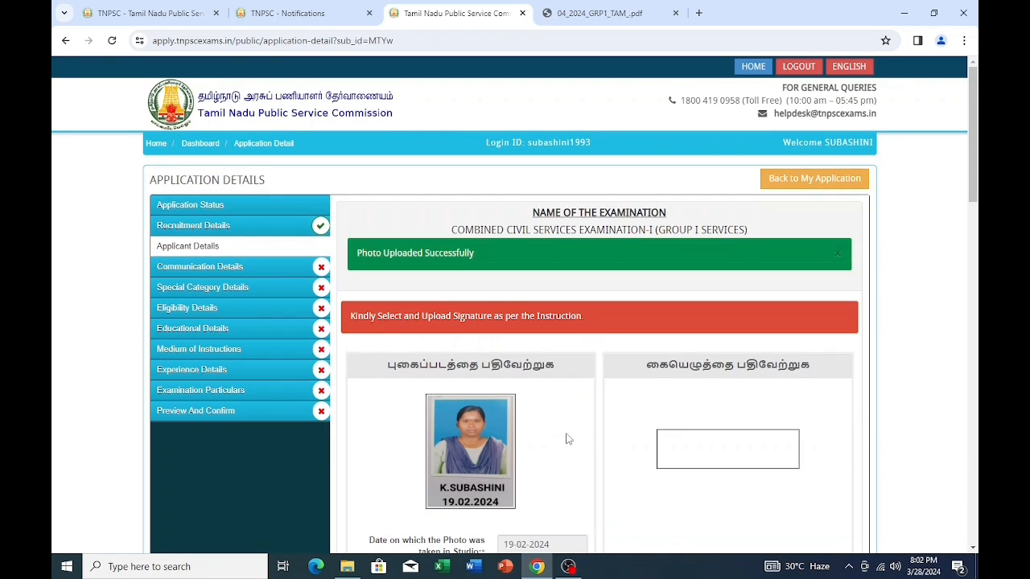
- Upload the applicant's signature image and save it
{"action": "scroll", "coordinate": [707, 452], "scroll_direction": "down", "scroll_amount": 2}
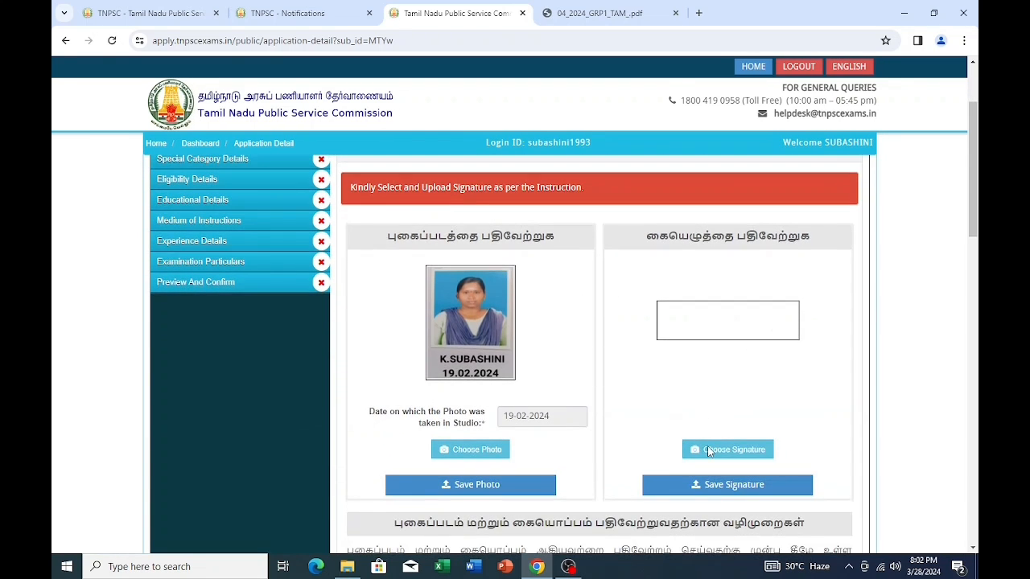
{"action": "left_click", "coordinate": [708, 447]}
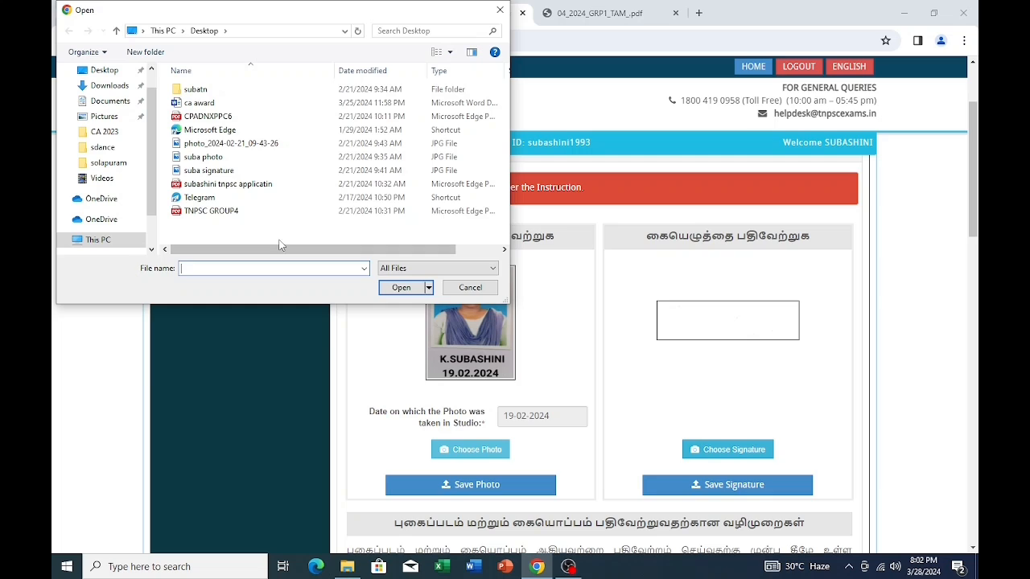
{"action": "left_click", "coordinate": [211, 170]}
{"action": "left_click", "coordinate": [400, 288]}
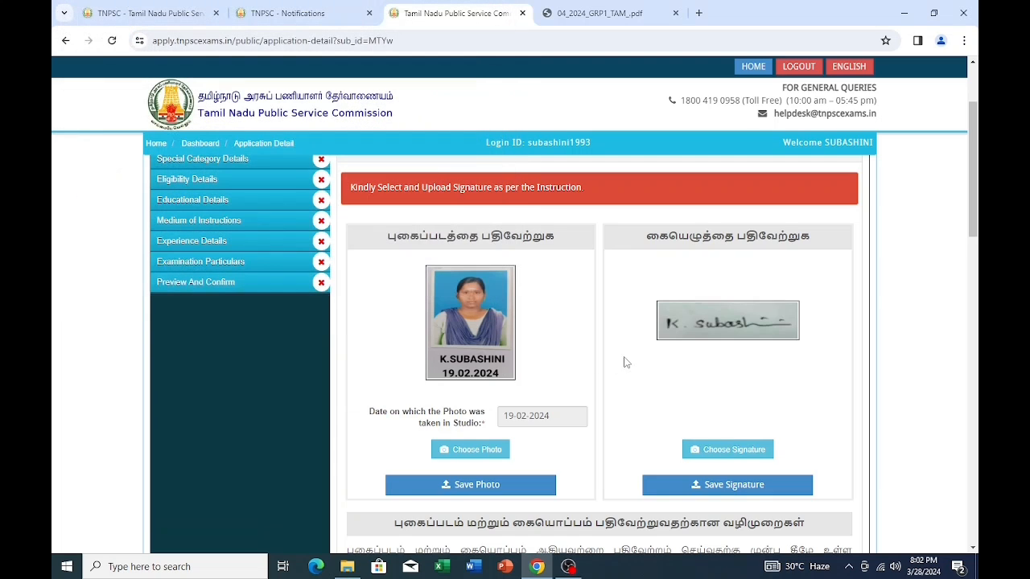
{"action": "left_click", "coordinate": [669, 481]}
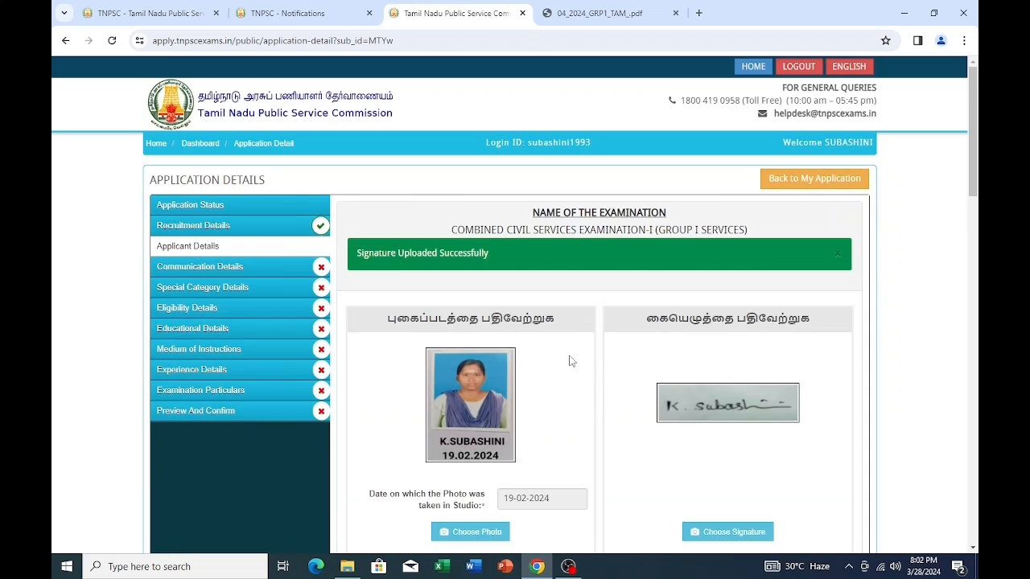
- Enter the applicant's name and initial in the verification fields
{"action": "scroll", "coordinate": [575, 362], "scroll_direction": "down", "scroll_amount": 6}
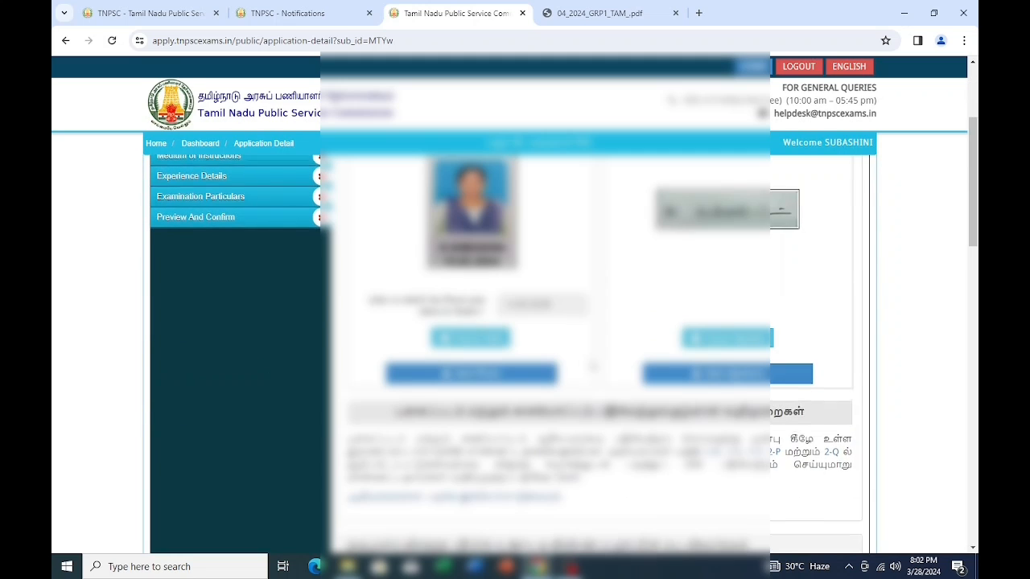
{"action": "scroll", "coordinate": [590, 366], "scroll_direction": "down", "scroll_amount": 8}
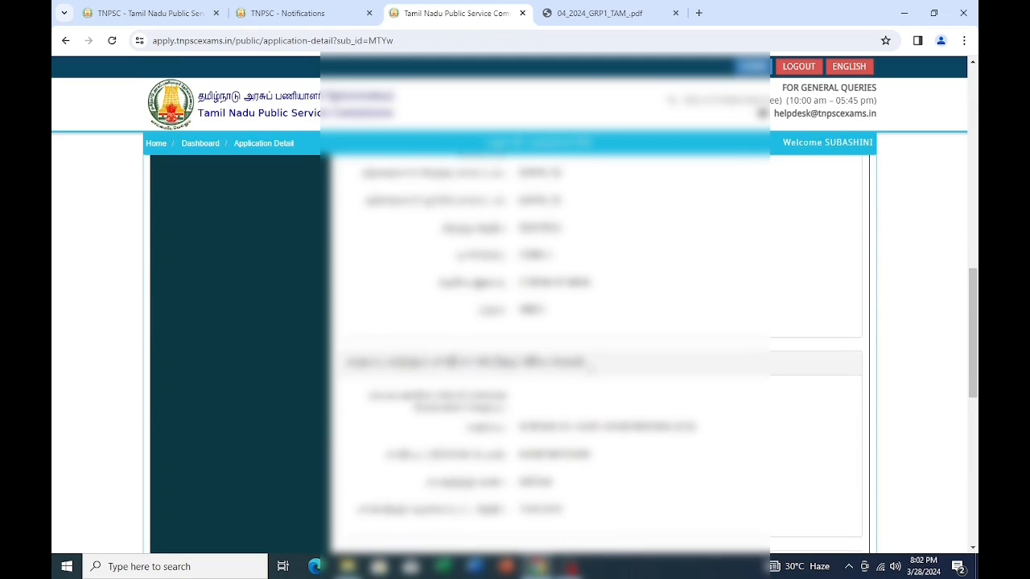
{"action": "scroll", "coordinate": [587, 368], "scroll_direction": "down", "scroll_amount": 1}
{"action": "left_click", "coordinate": [585, 302]}
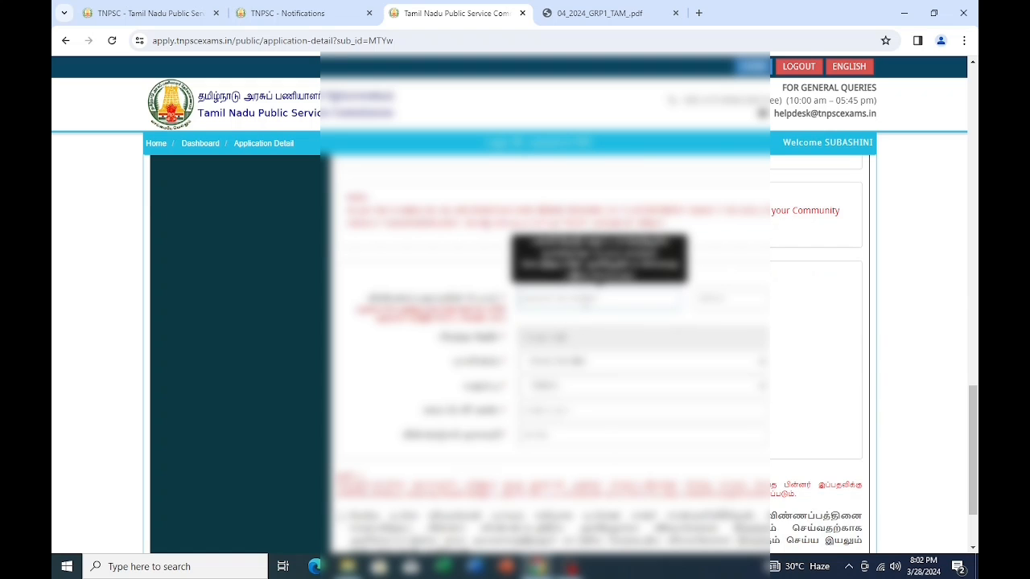
{"action": "type", "text": "M"}
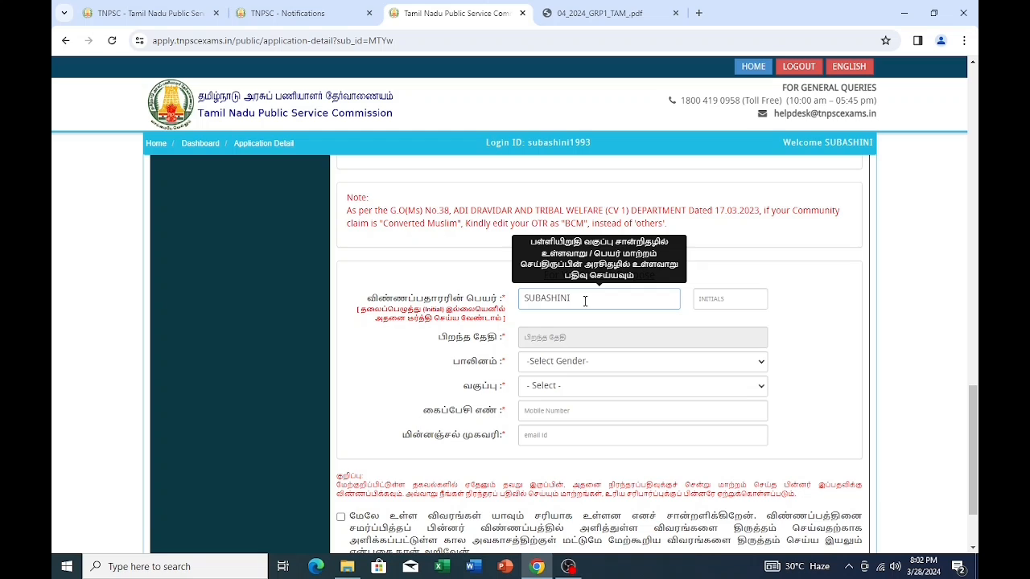
{"action": "left_click", "coordinate": [718, 303]}
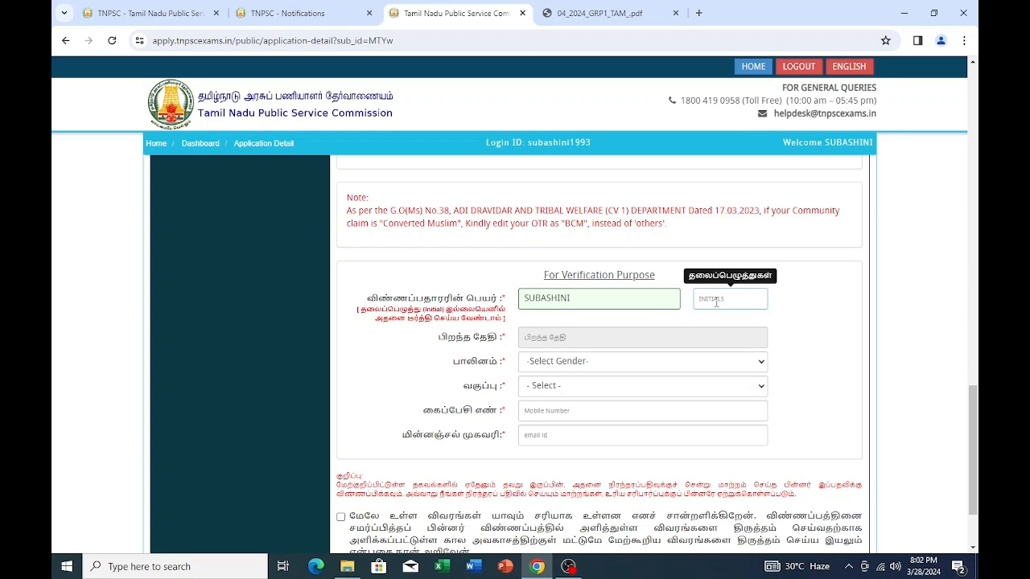
{"action": "left_click", "coordinate": [588, 336]}
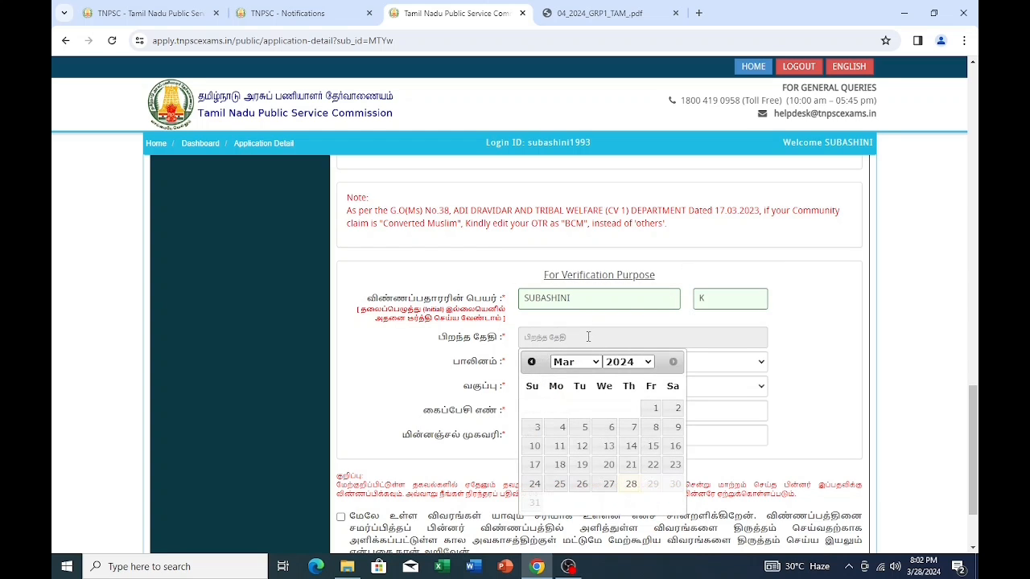
{"action": "left_click", "coordinate": [646, 367]}
{"action": "scroll", "coordinate": [623, 282], "scroll_direction": "up", "scroll_amount": 6}
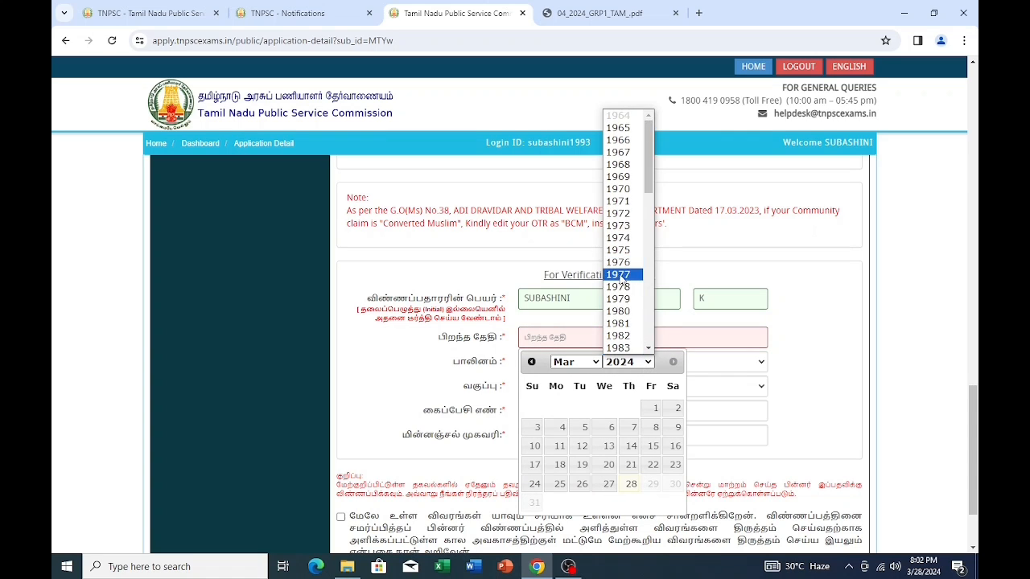
{"action": "scroll", "coordinate": [621, 278], "scroll_direction": "down", "scroll_amount": 3}
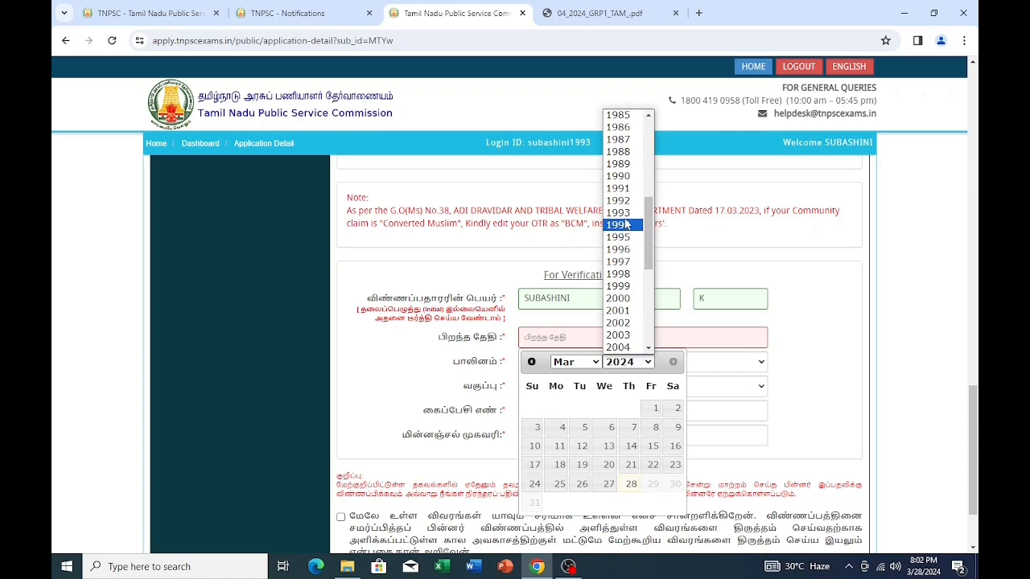
{"action": "left_click", "coordinate": [624, 213]}
{"action": "left_click", "coordinate": [596, 362]}
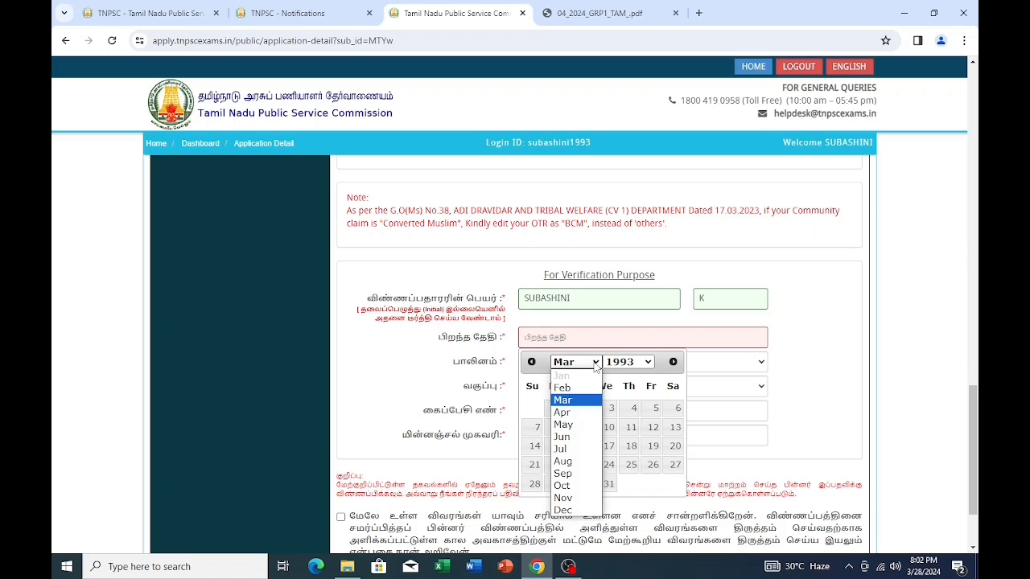
{"action": "left_click", "coordinate": [578, 437]}
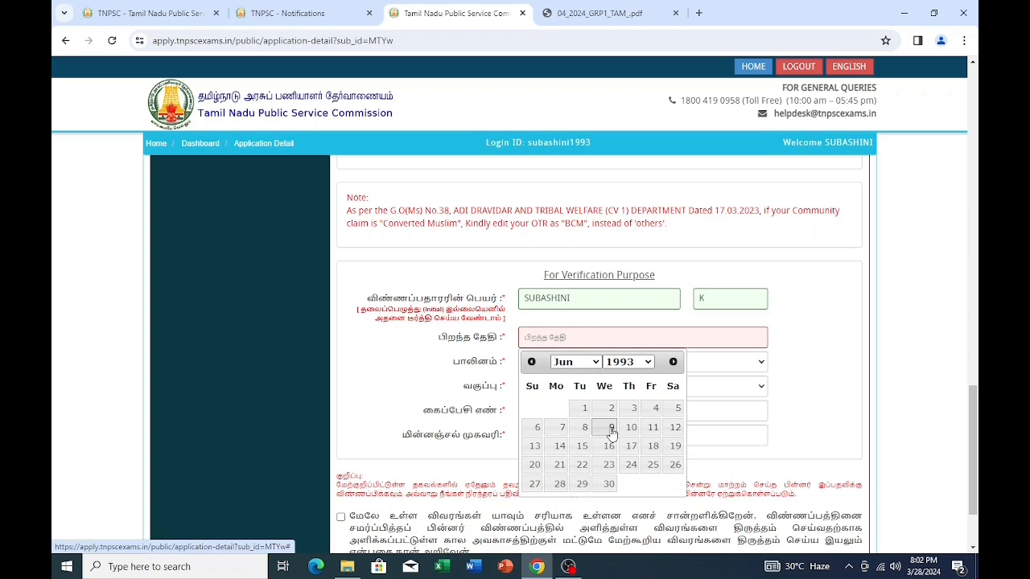
{"action": "left_click", "coordinate": [612, 429]}
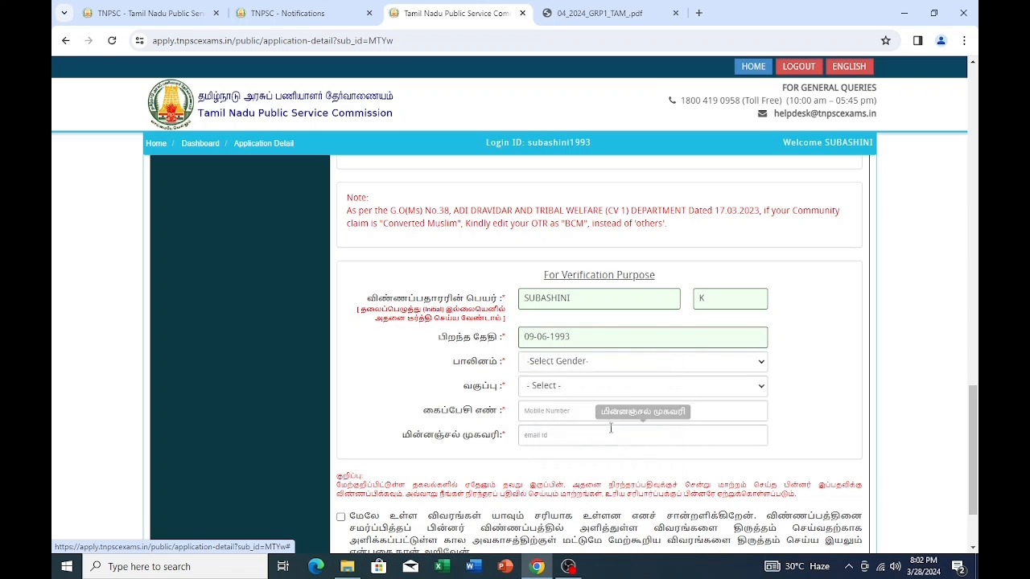
- Choose Female and SCA community, then enter the mobile number and e-mail address
{"action": "left_click", "coordinate": [748, 364]}
{"action": "left_click", "coordinate": [744, 400]}
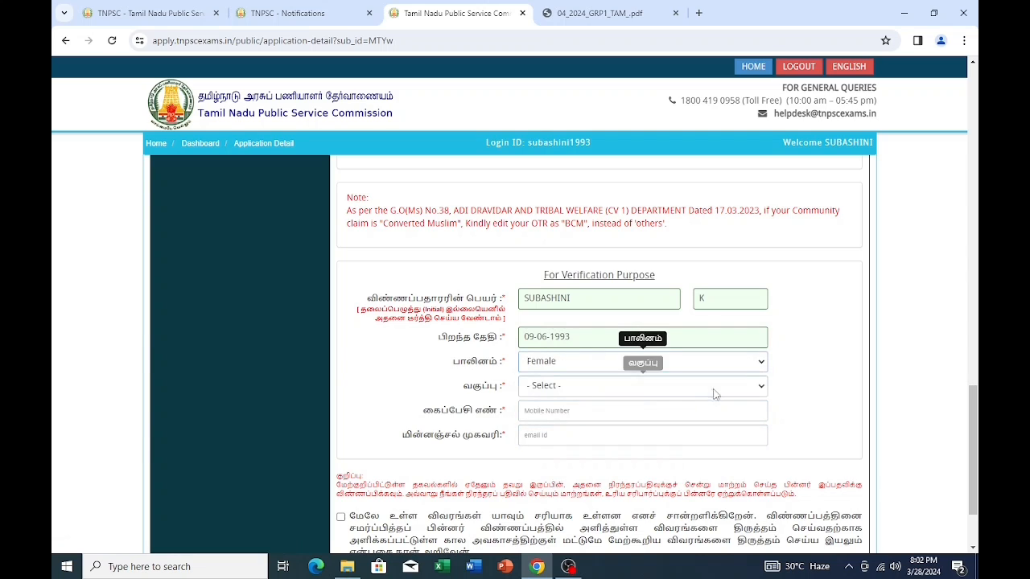
{"action": "left_click", "coordinate": [754, 389]}
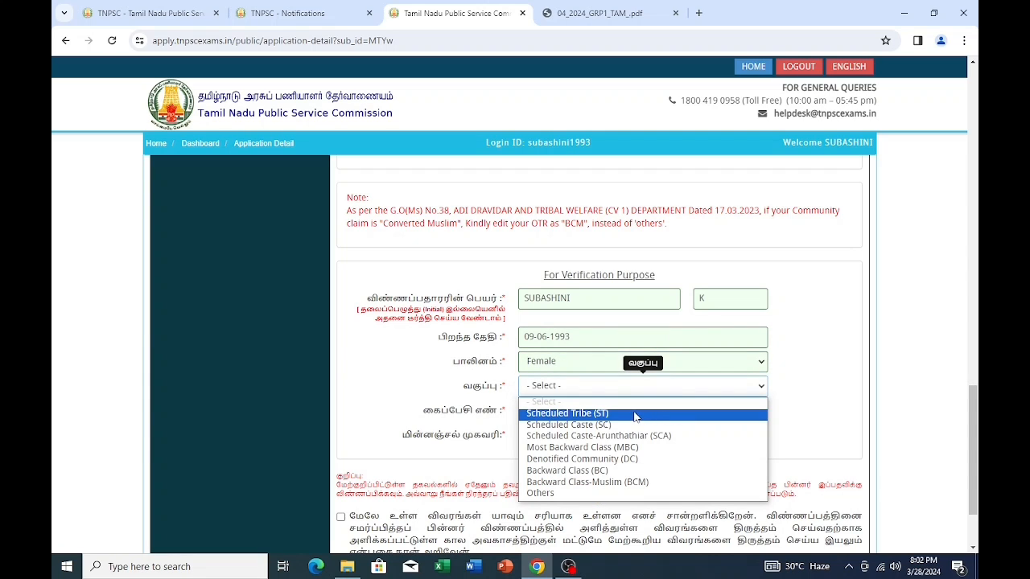
{"action": "left_click", "coordinate": [641, 437]}
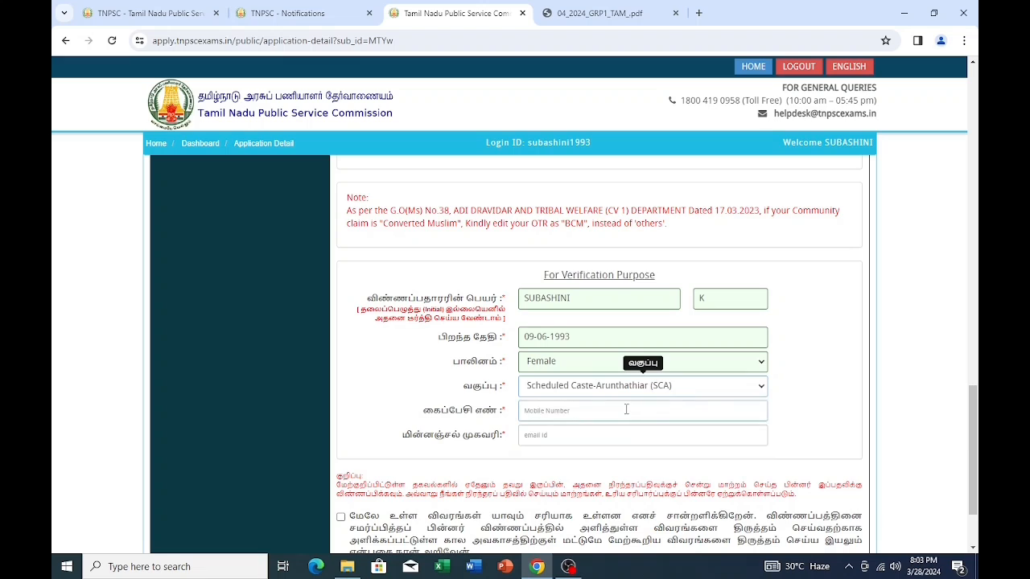
{"action": "left_click", "coordinate": [562, 409]}
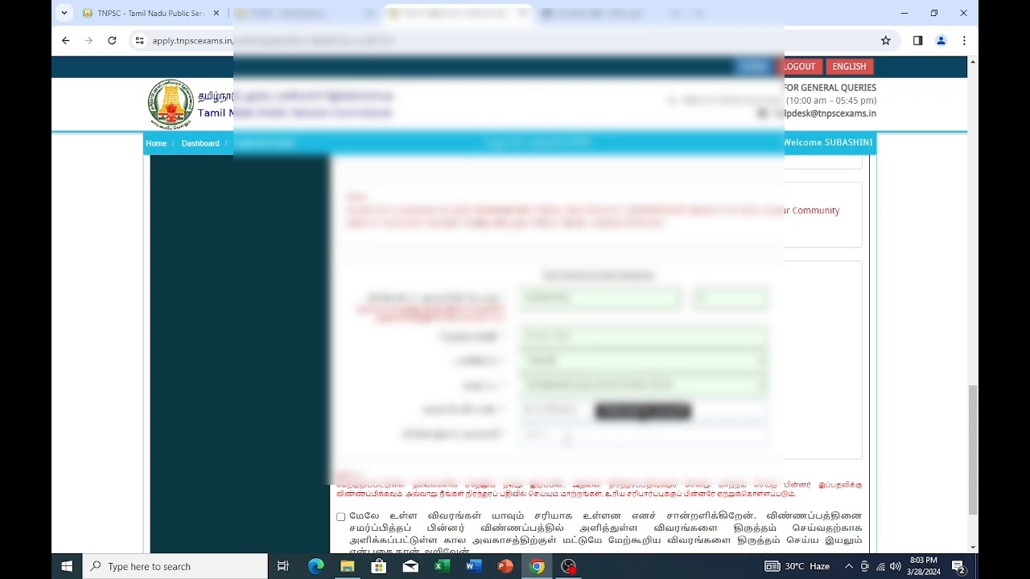
{"action": "type", "text": "si"}
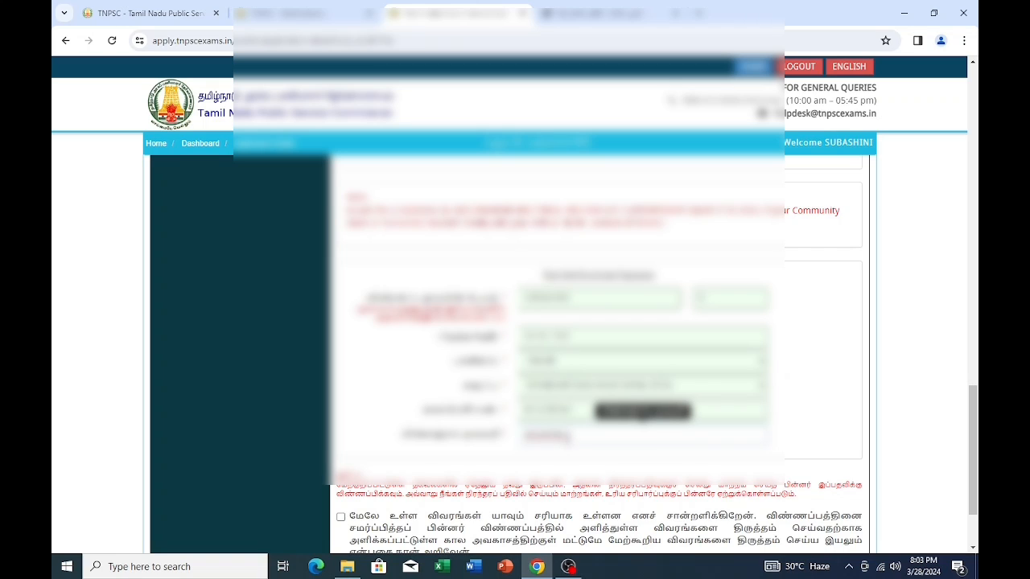
{"action": "type", "text": "a@"}
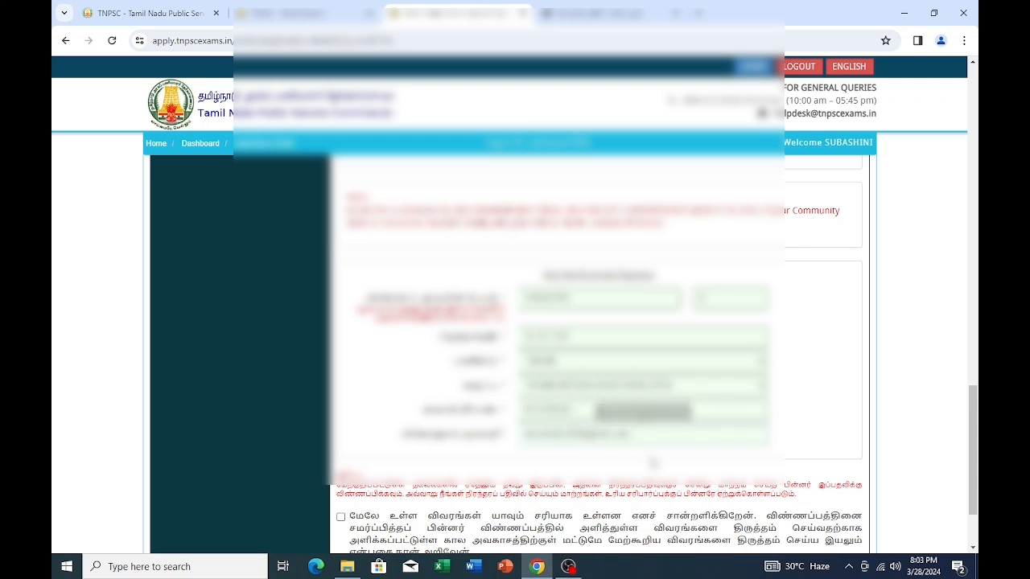
- Accept the correctness declaration and save the applicant details
{"action": "scroll", "coordinate": [635, 467], "scroll_direction": "down", "scroll_amount": 1}
{"action": "scroll", "coordinate": [609, 467], "scroll_direction": "down", "scroll_amount": 2}
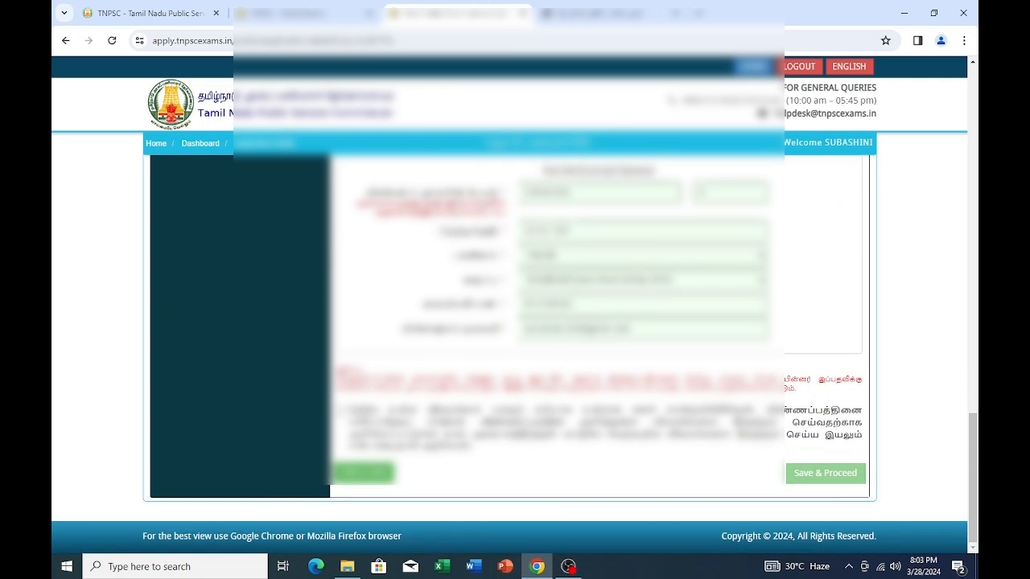
{"action": "left_click", "coordinate": [341, 411]}
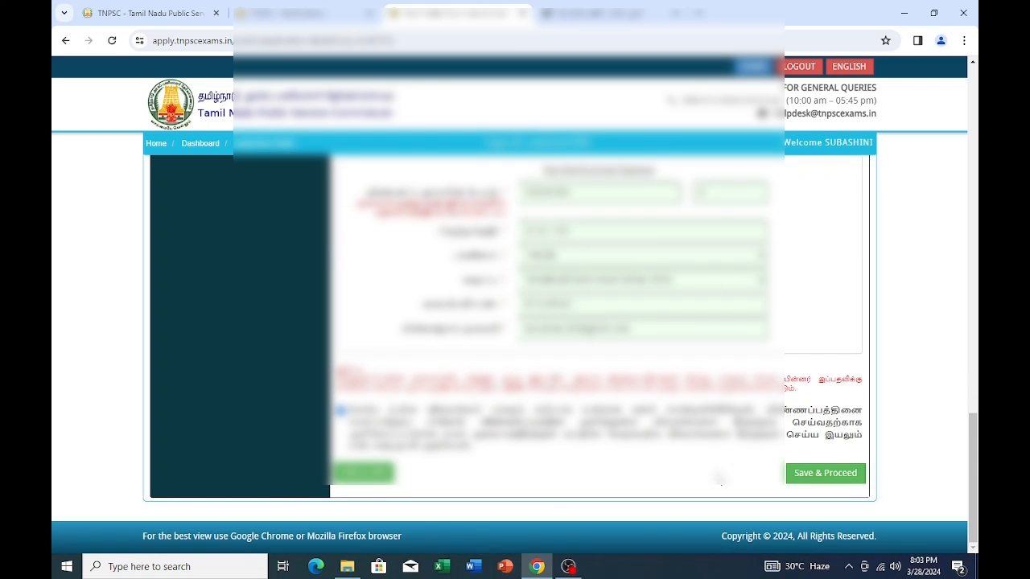
{"action": "left_click", "coordinate": [816, 474]}
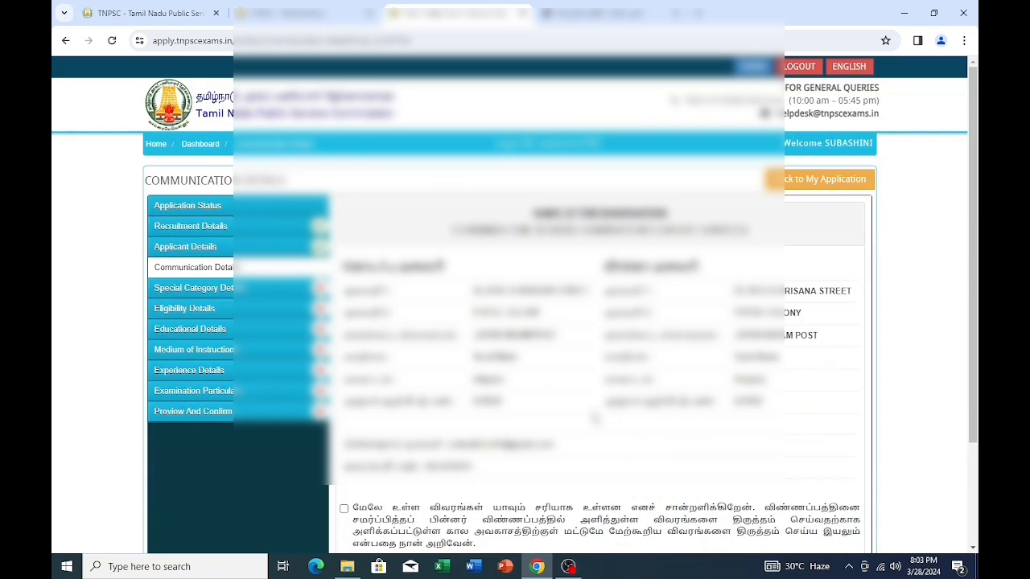
- Accept the communication details declaration and save to continue
{"action": "scroll", "coordinate": [591, 423], "scroll_direction": "down", "scroll_amount": 4}
{"action": "scroll", "coordinate": [515, 422], "scroll_direction": "up", "scroll_amount": 2}
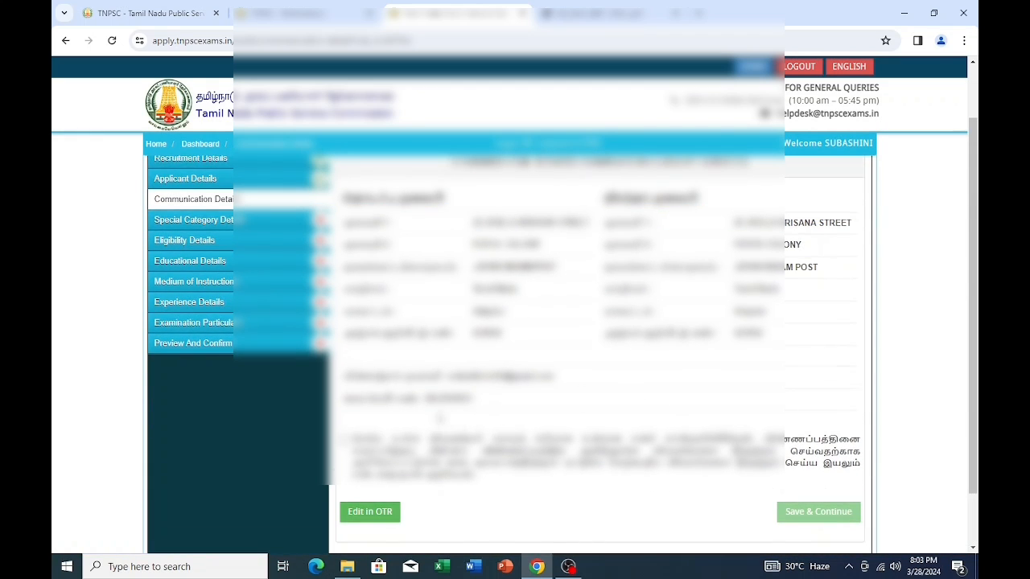
{"action": "left_click", "coordinate": [344, 441]}
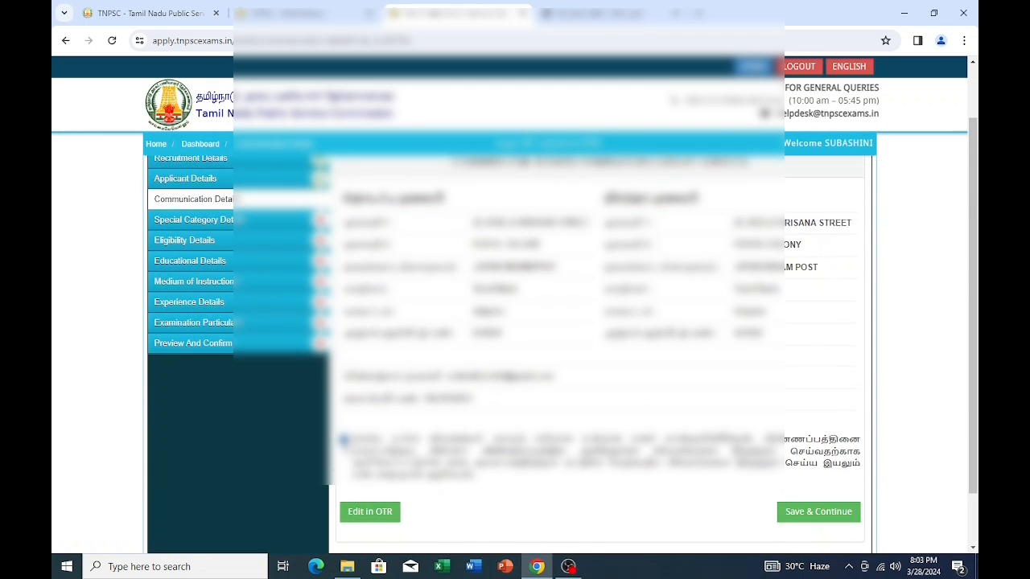
{"action": "left_click", "coordinate": [822, 515]}
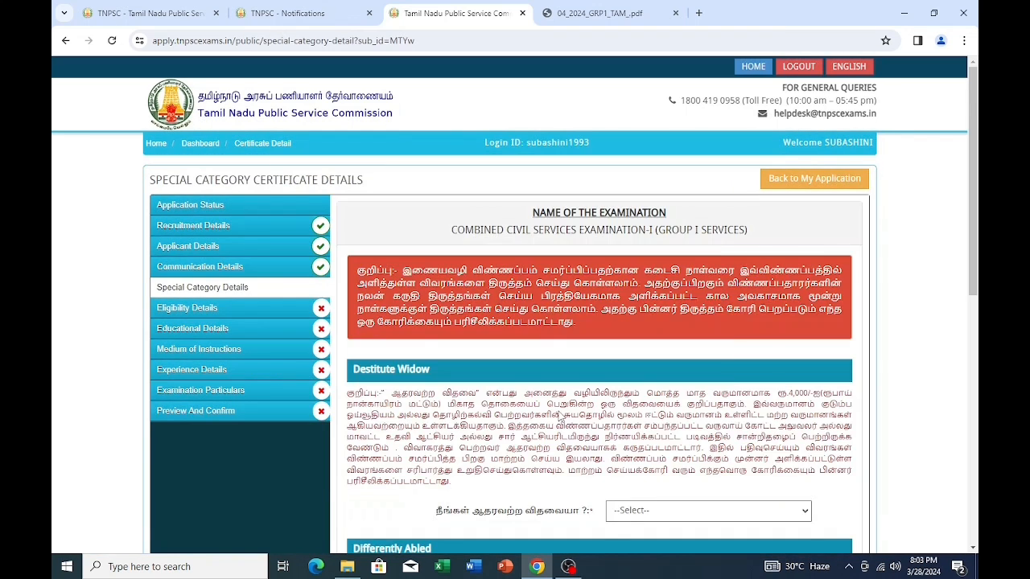
- Answer No to the destitute widow question and dismiss the editing-deadline alert
{"action": "scroll", "coordinate": [559, 413], "scroll_direction": "down", "scroll_amount": 2}
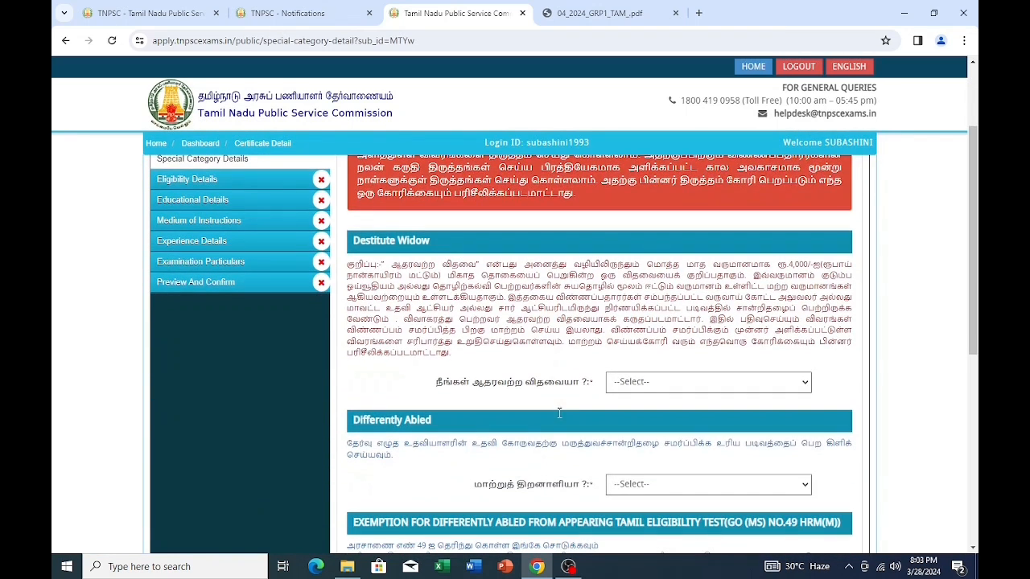
{"action": "left_click", "coordinate": [802, 387]}
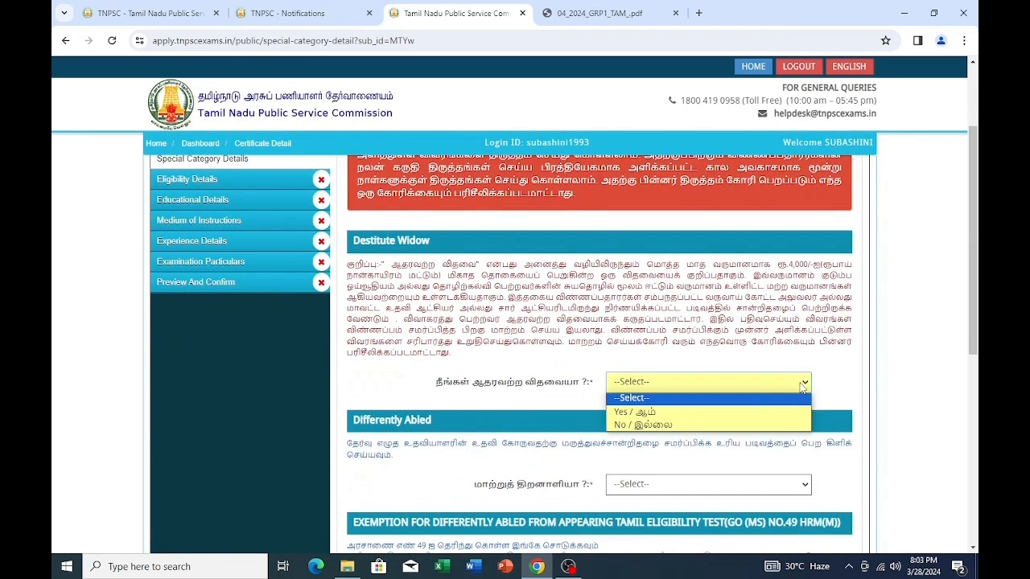
{"action": "left_click", "coordinate": [658, 424]}
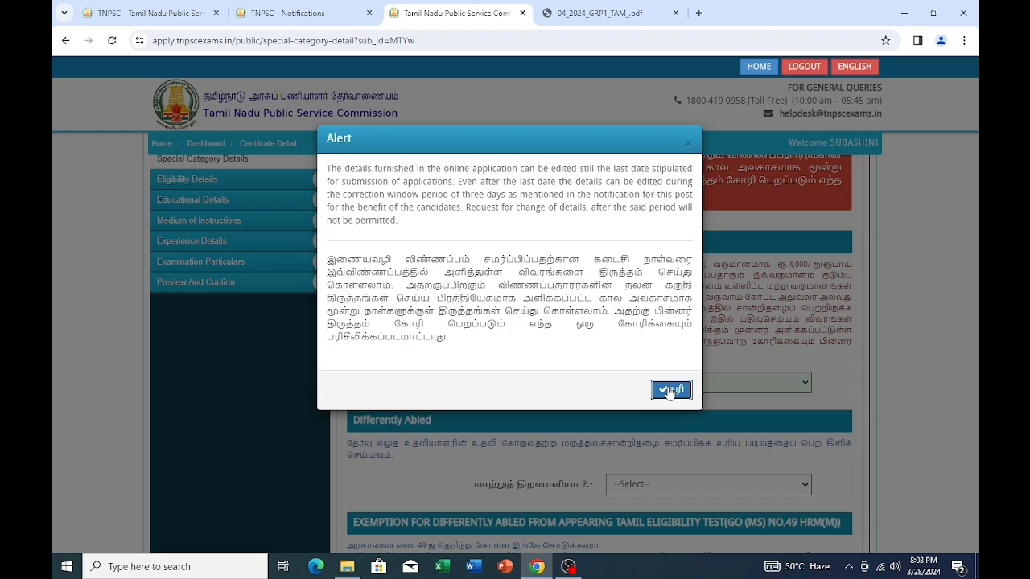
{"action": "left_click", "coordinate": [668, 391]}
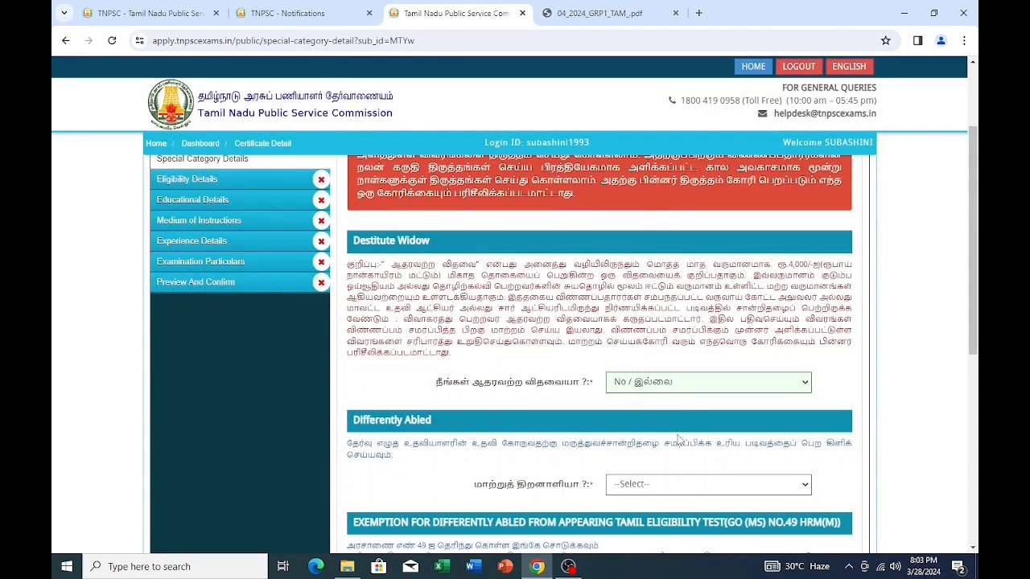
- Answer Yes to Differently Abled and dismiss the DA certificate alert
{"action": "scroll", "coordinate": [658, 427], "scroll_direction": "down", "scroll_amount": 3}
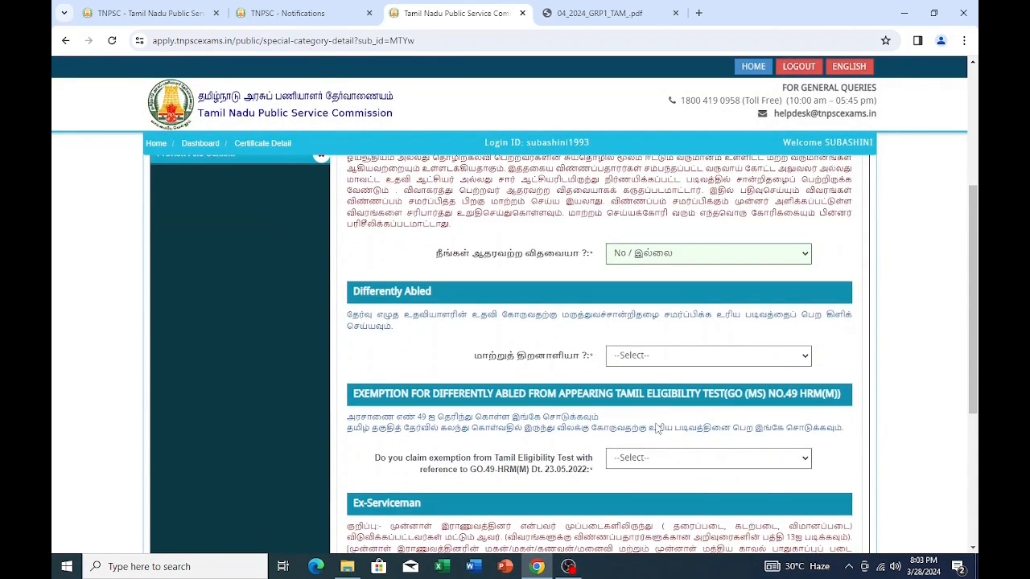
{"action": "left_click", "coordinate": [801, 363]}
{"action": "left_click", "coordinate": [668, 381]}
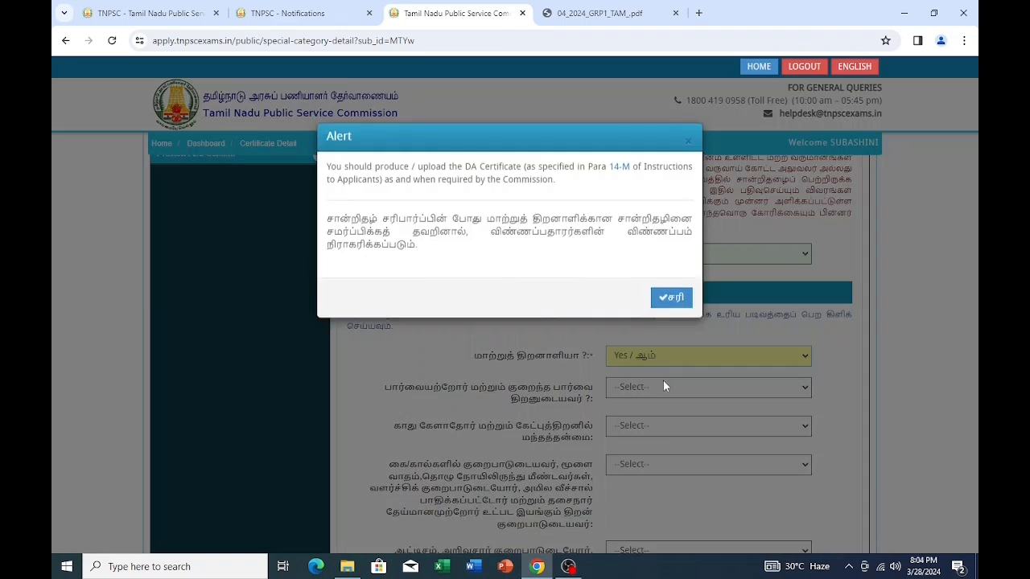
{"action": "left_click", "coordinate": [680, 314]}
{"action": "scroll", "coordinate": [655, 428], "scroll_direction": "down", "scroll_amount": 3}
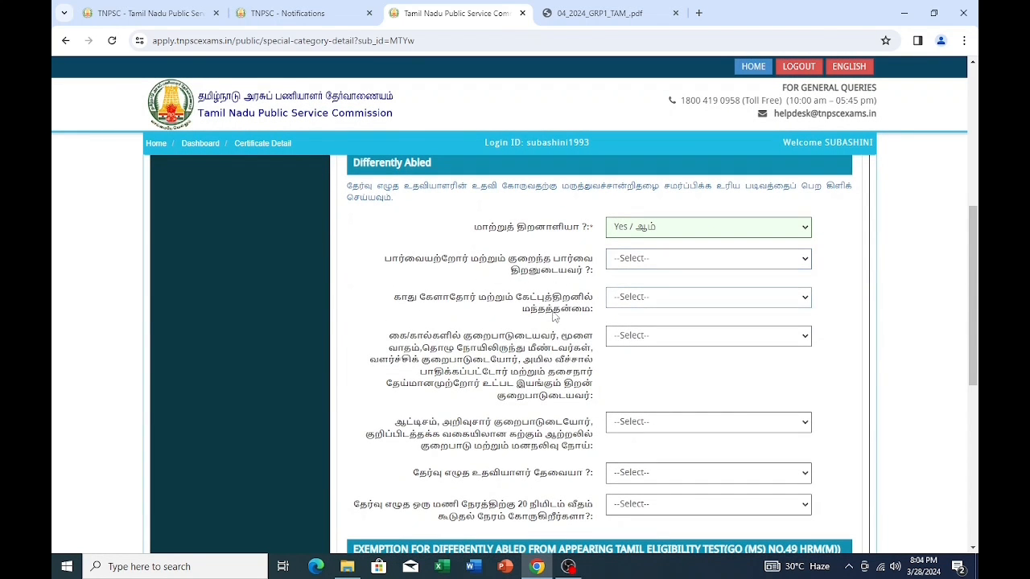
{"action": "scroll", "coordinate": [611, 386], "scroll_direction": "down", "scroll_amount": 2}
{"action": "scroll", "coordinate": [653, 392], "scroll_direction": "up", "scroll_amount": 4}
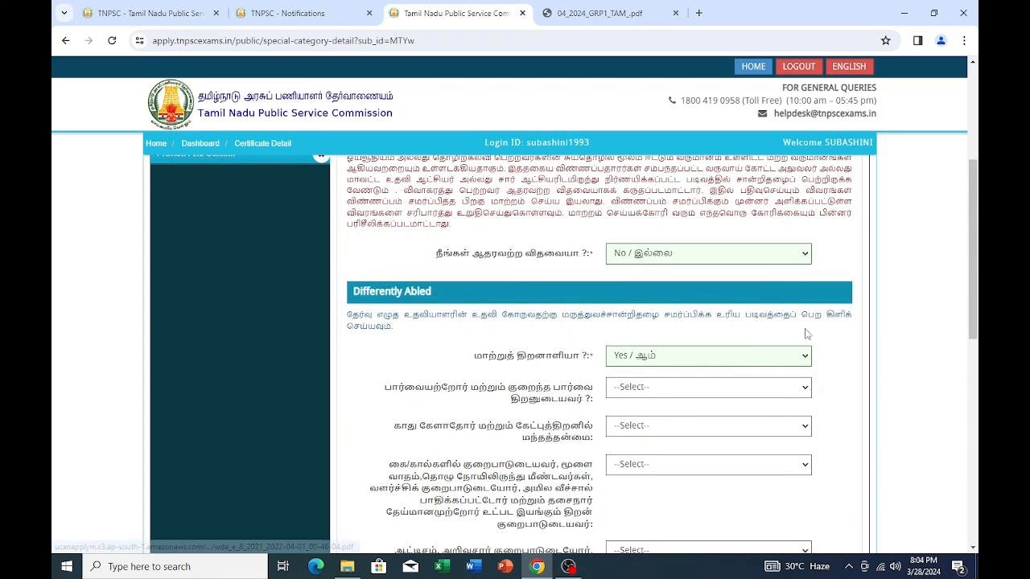
- Change Differently Abled to No and decline the Tamil Eligibility Test exemption
{"action": "left_click", "coordinate": [801, 365]}
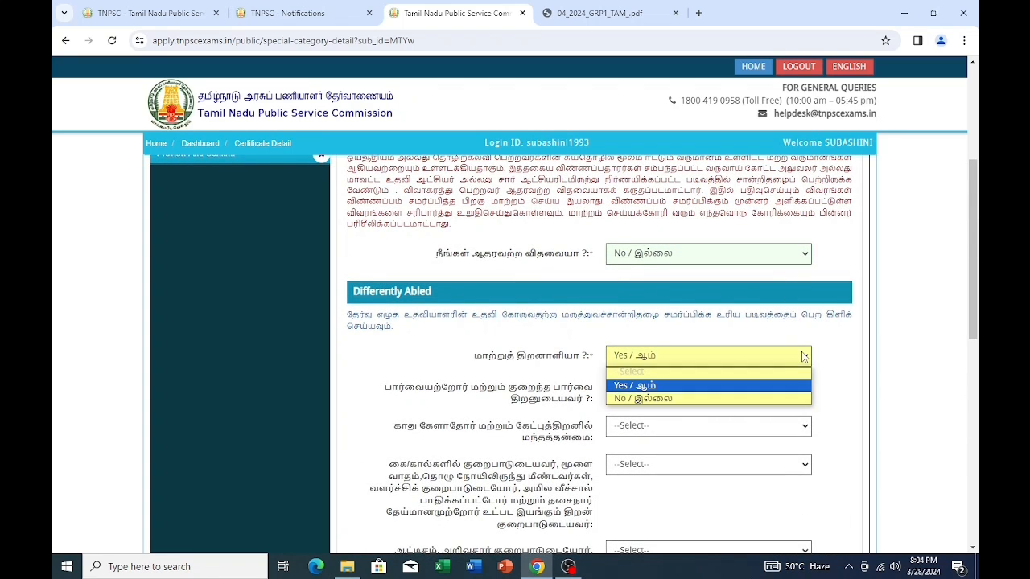
{"action": "left_click", "coordinate": [670, 394]}
{"action": "scroll", "coordinate": [669, 394], "scroll_direction": "down", "scroll_amount": 2}
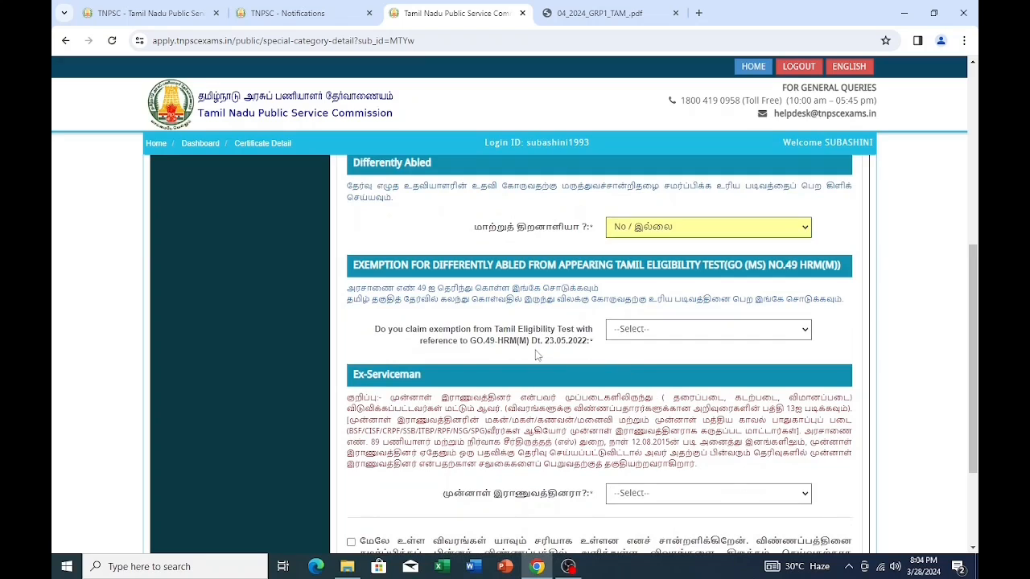
{"action": "left_click", "coordinate": [798, 333]}
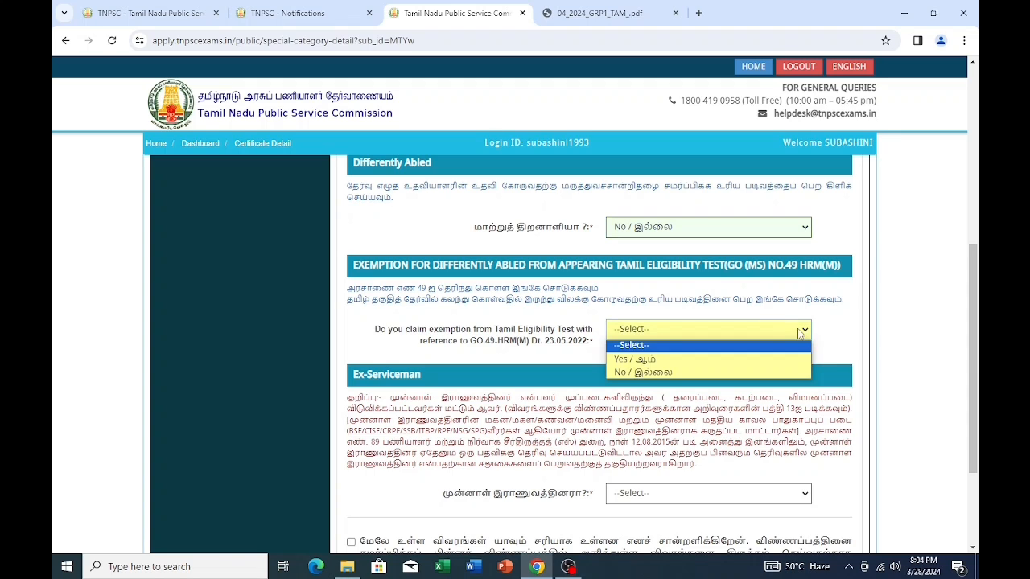
{"action": "left_click", "coordinate": [656, 372]}
{"action": "scroll", "coordinate": [666, 377], "scroll_direction": "down", "scroll_amount": 2}
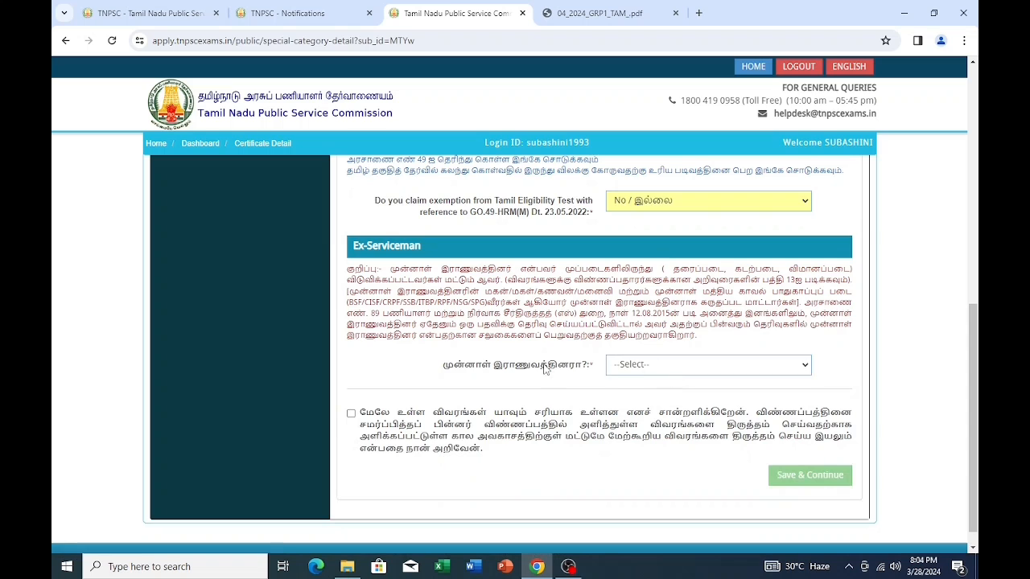
- Mark Ex-Serviceman as Yes and dismiss the certificate and no-reservation warnings
{"action": "left_click", "coordinate": [727, 364]}
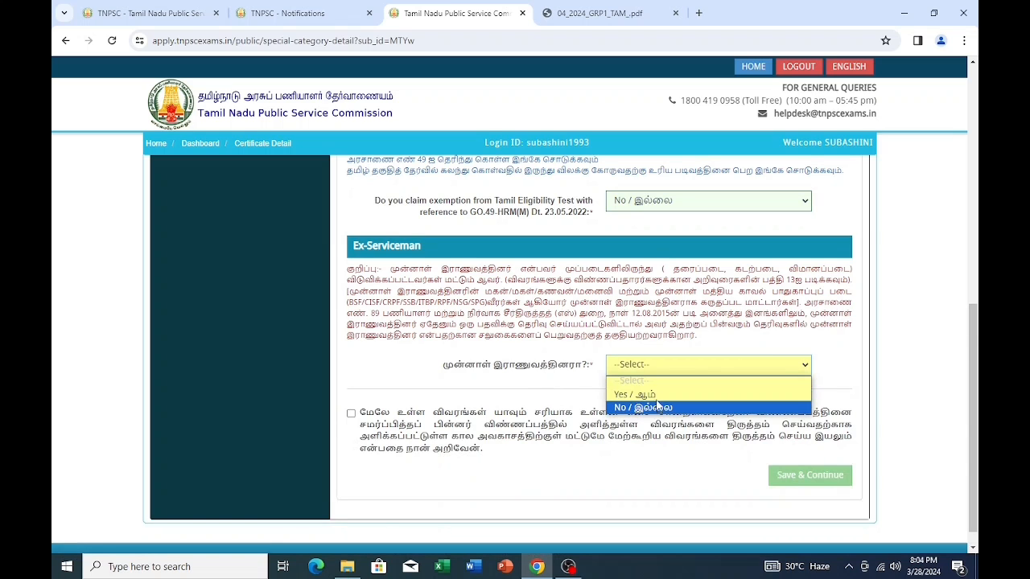
{"action": "left_click", "coordinate": [653, 394]}
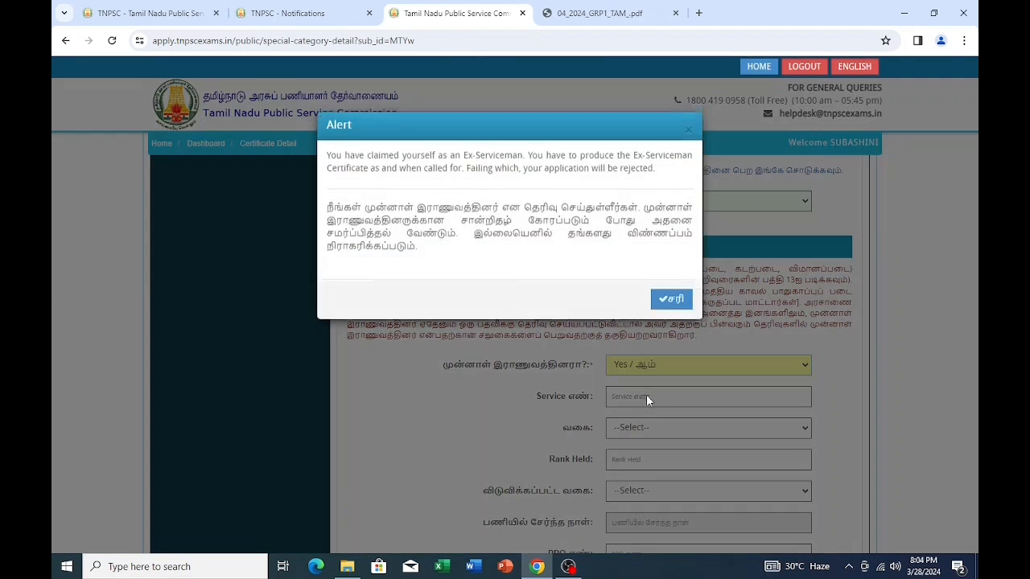
{"action": "left_click", "coordinate": [671, 310]}
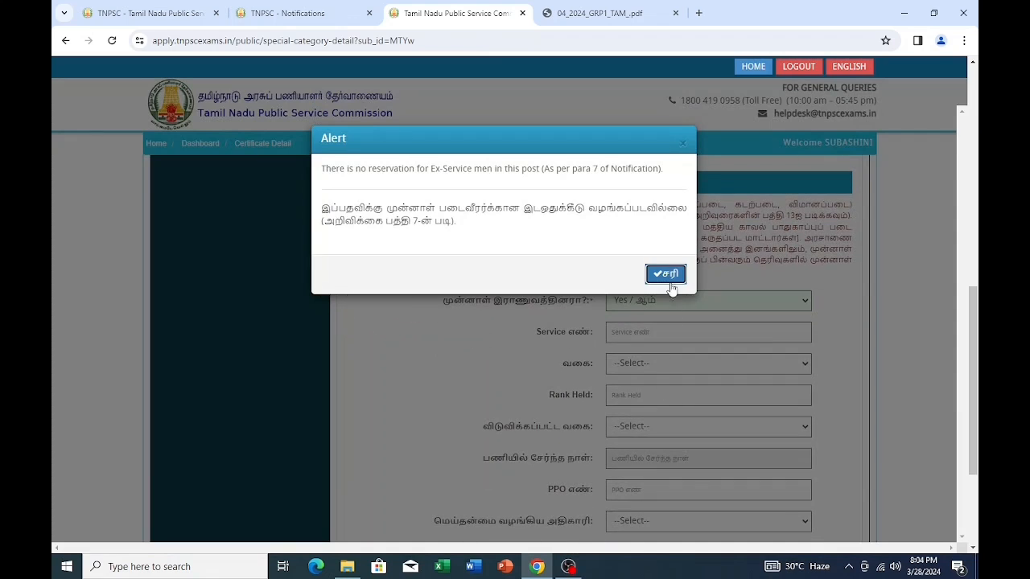
{"action": "left_click", "coordinate": [665, 273]}
{"action": "scroll", "coordinate": [669, 294], "scroll_direction": "down", "scroll_amount": 4}
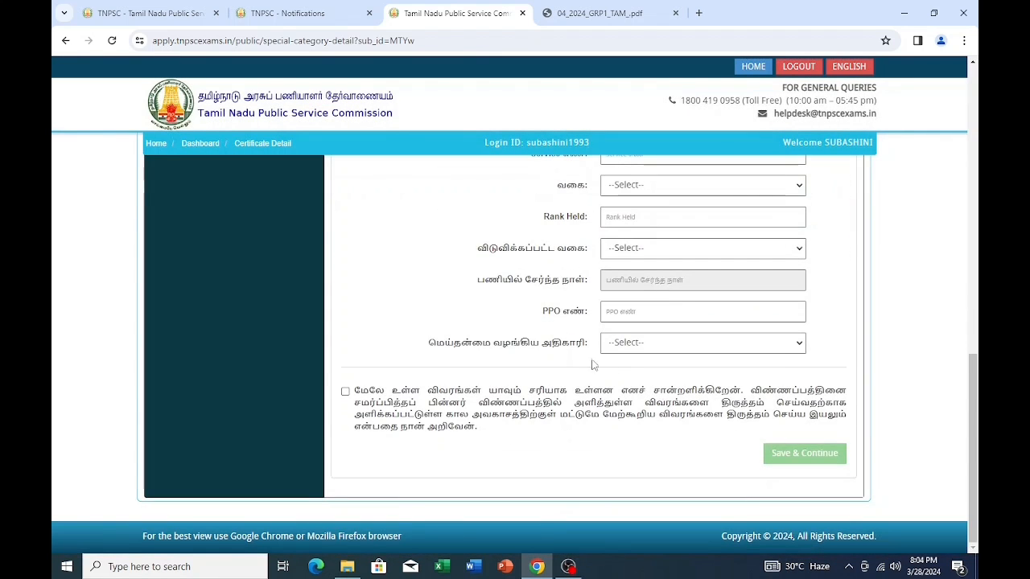
{"action": "scroll", "coordinate": [594, 363], "scroll_direction": "up", "scroll_amount": 1}
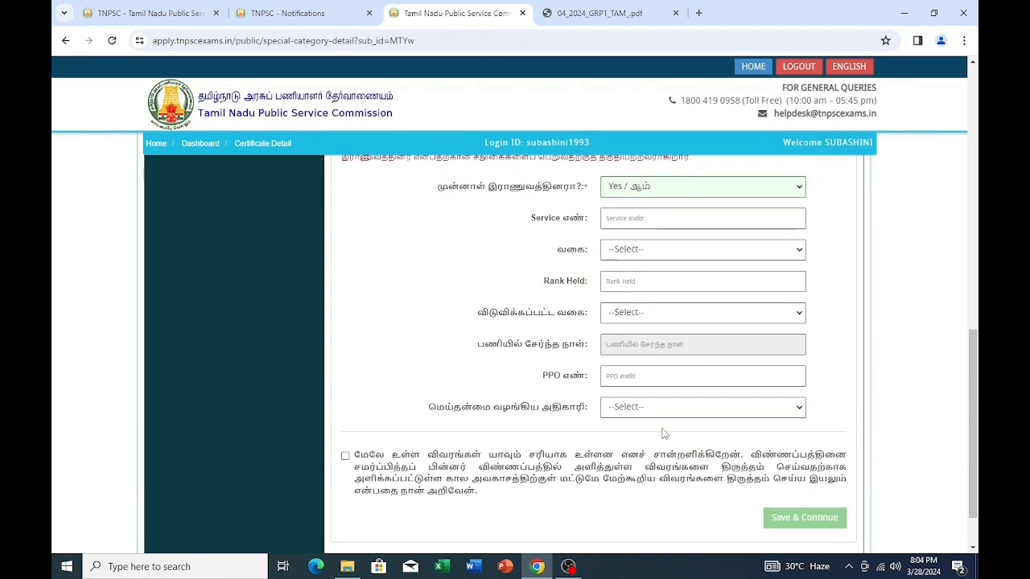
{"action": "scroll", "coordinate": [664, 402], "scroll_direction": "up", "scroll_amount": 4}
{"action": "scroll", "coordinate": [744, 368], "scroll_direction": "down", "scroll_amount": 2}
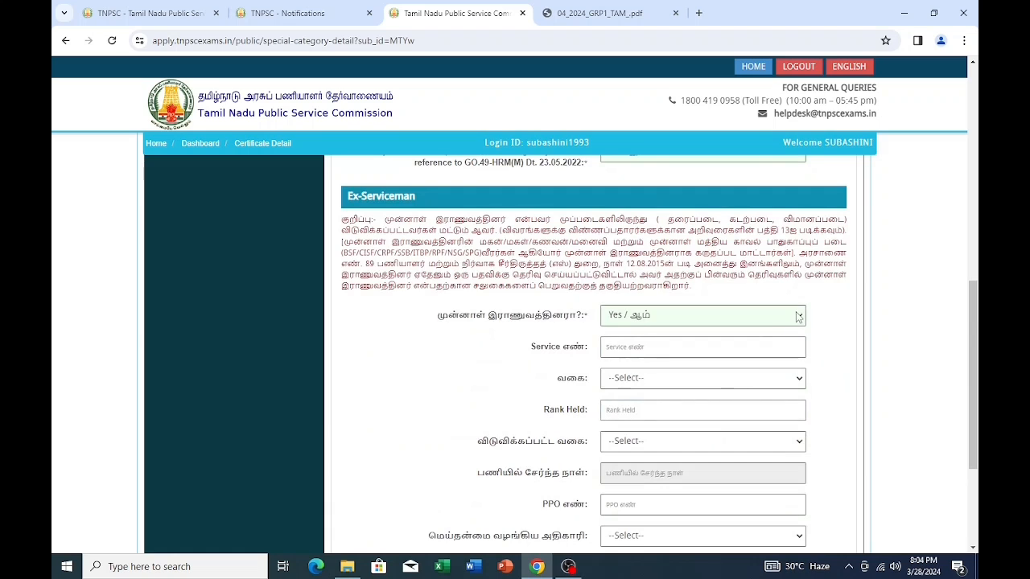
- Change Ex-Serviceman to No, accept the declaration and save special category details
{"action": "left_click", "coordinate": [753, 315]}
{"action": "left_click", "coordinate": [683, 359]}
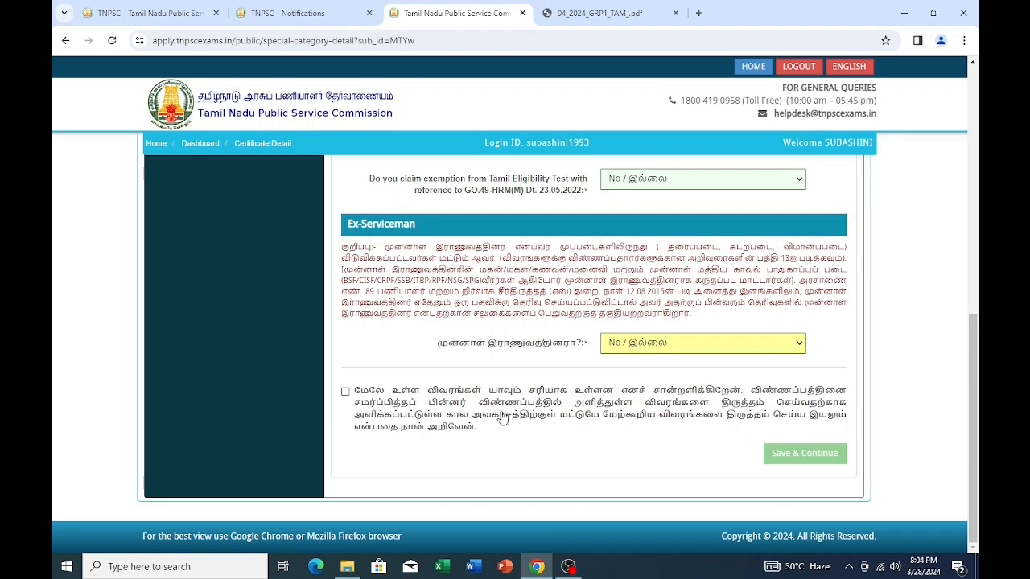
{"action": "left_click", "coordinate": [345, 391]}
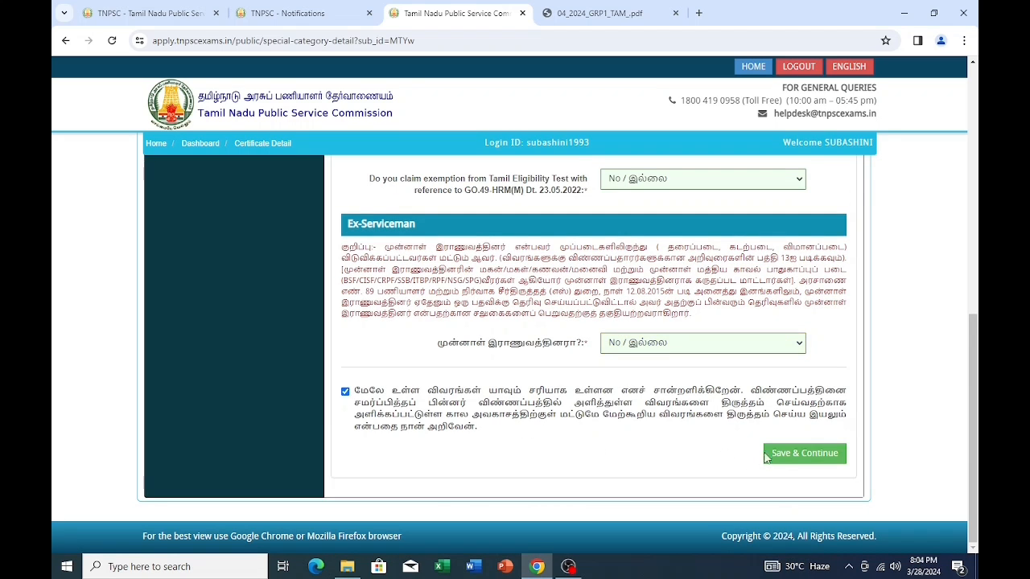
{"action": "left_click", "coordinate": [805, 453]}
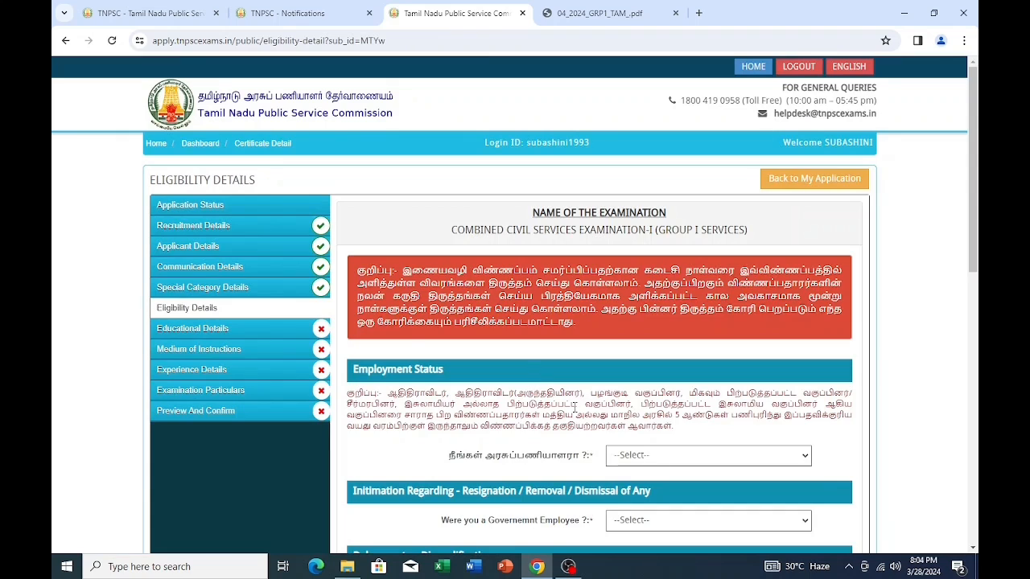
- Answer No to government employee, set status UNEMPLOYED, and No to former government employment
{"action": "scroll", "coordinate": [528, 376], "scroll_direction": "down", "scroll_amount": 2}
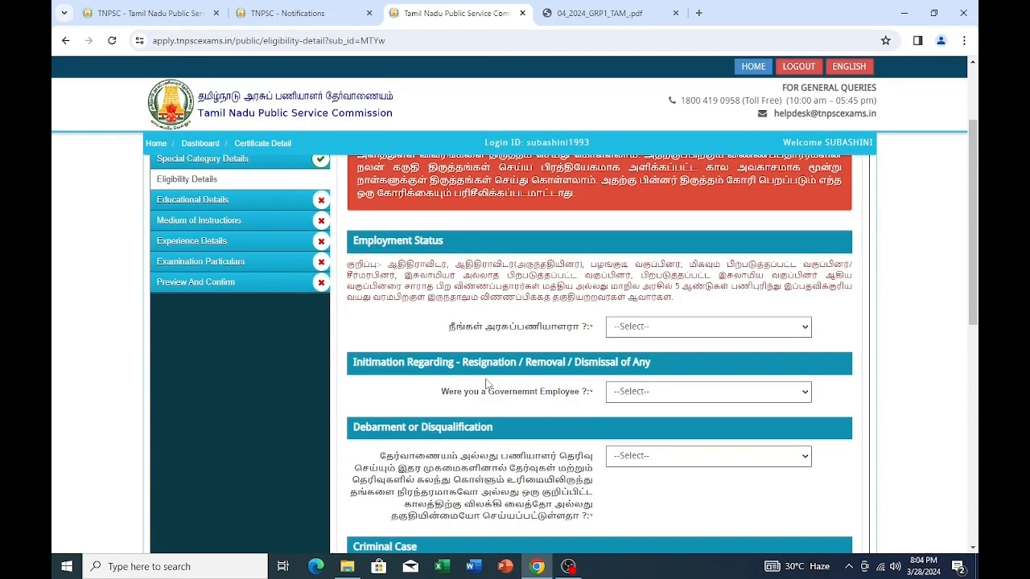
{"action": "left_click", "coordinate": [789, 328]}
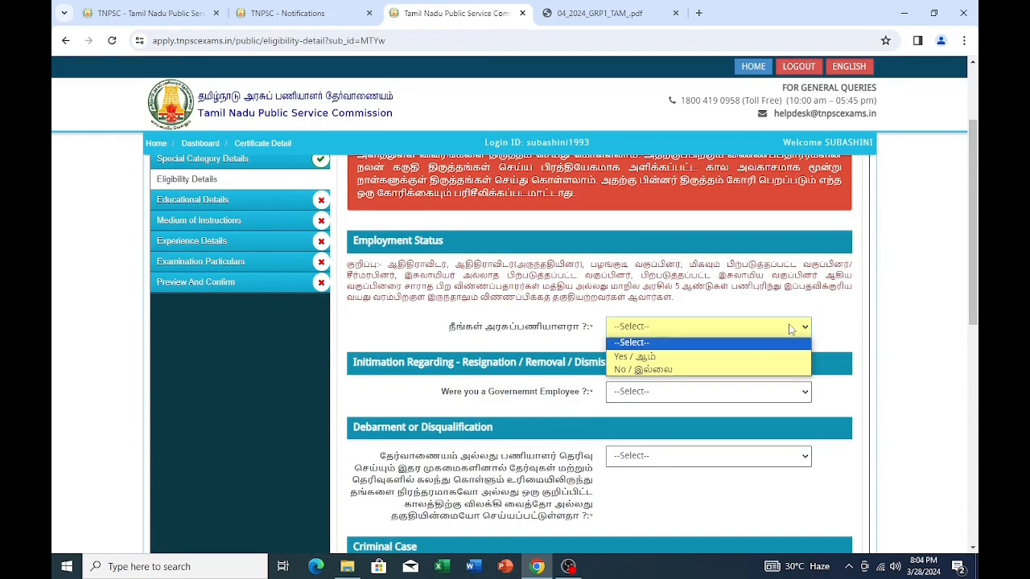
{"action": "left_click", "coordinate": [661, 358]}
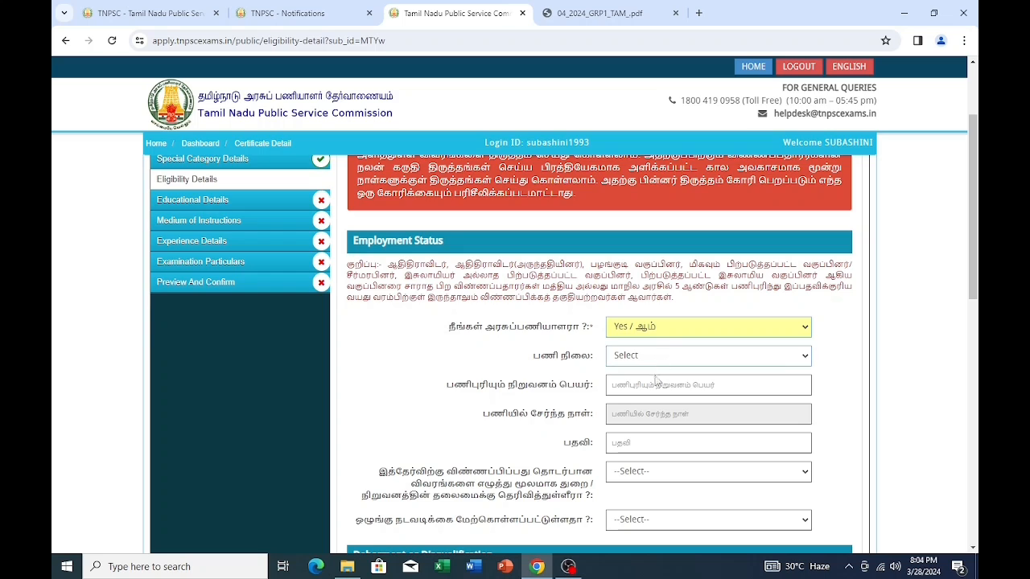
{"action": "scroll", "coordinate": [653, 394], "scroll_direction": "down", "scroll_amount": 1}
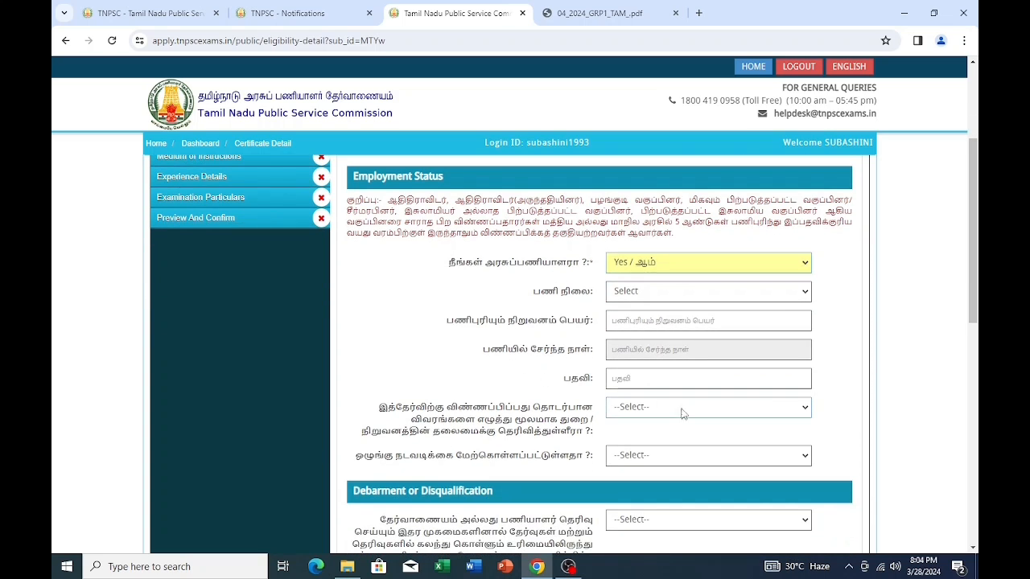
{"action": "left_click", "coordinate": [807, 264]}
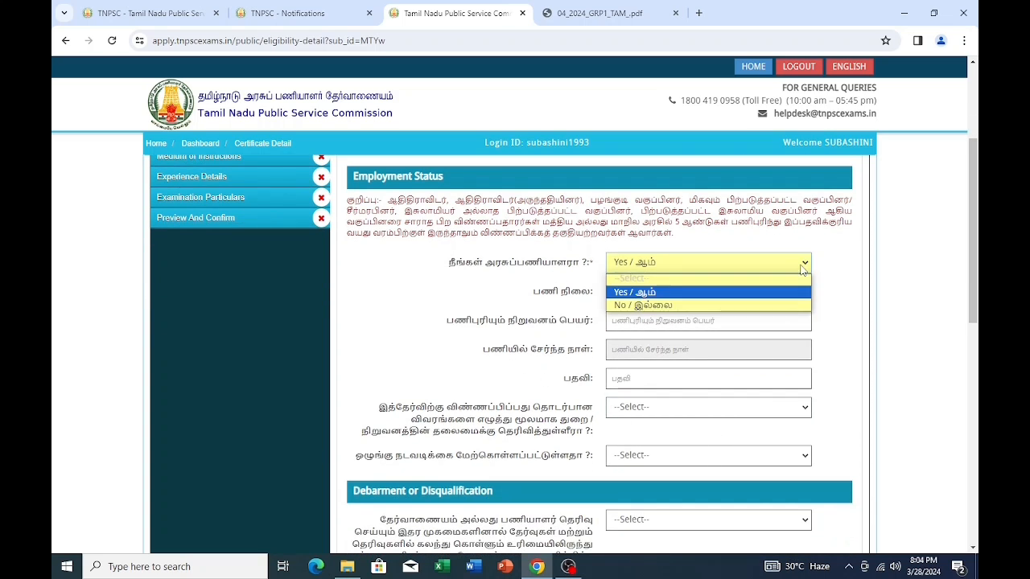
{"action": "left_click", "coordinate": [666, 307]}
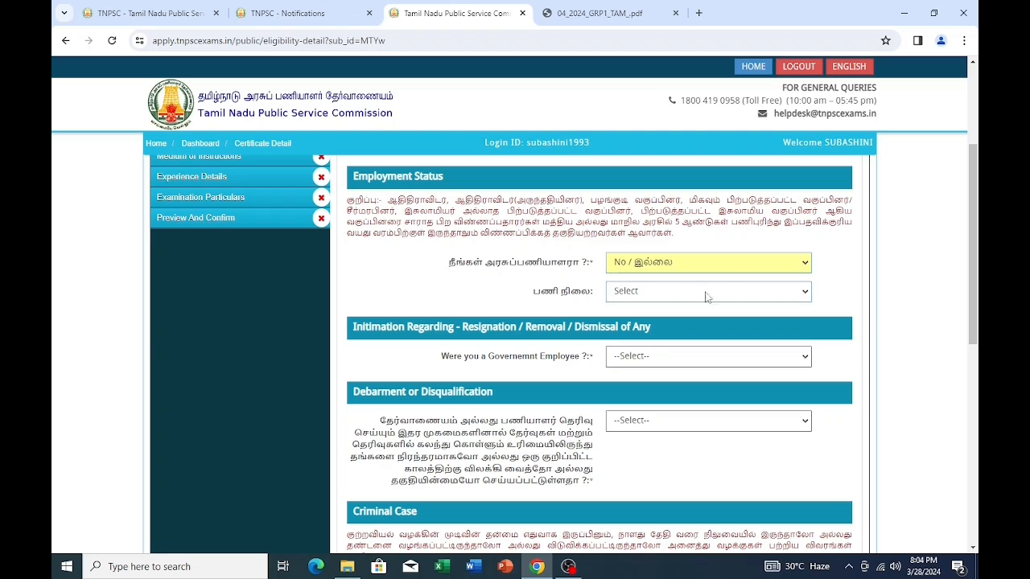
{"action": "left_click", "coordinate": [805, 295]}
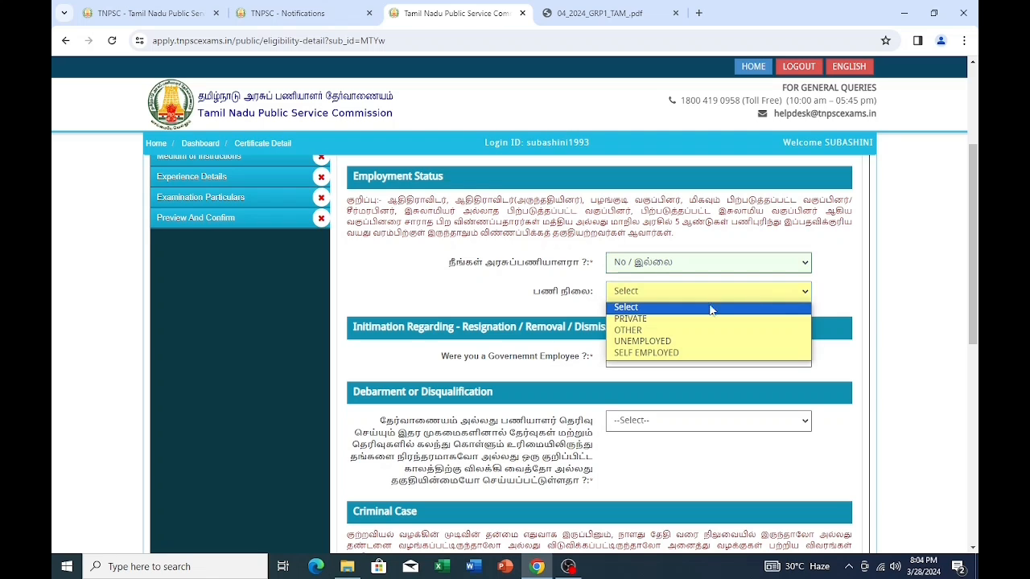
{"action": "left_click", "coordinate": [646, 342]}
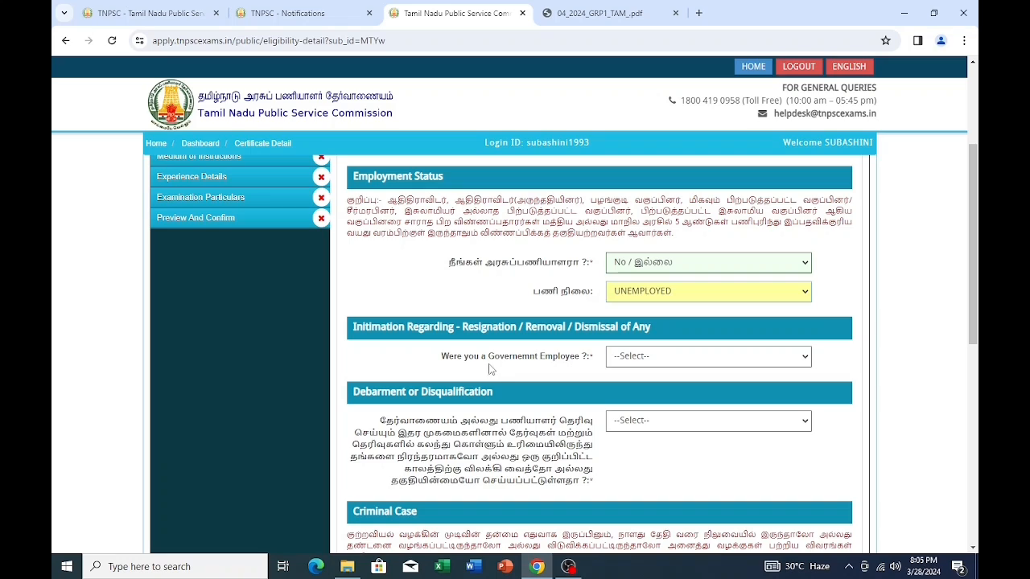
{"action": "left_click", "coordinate": [783, 357]}
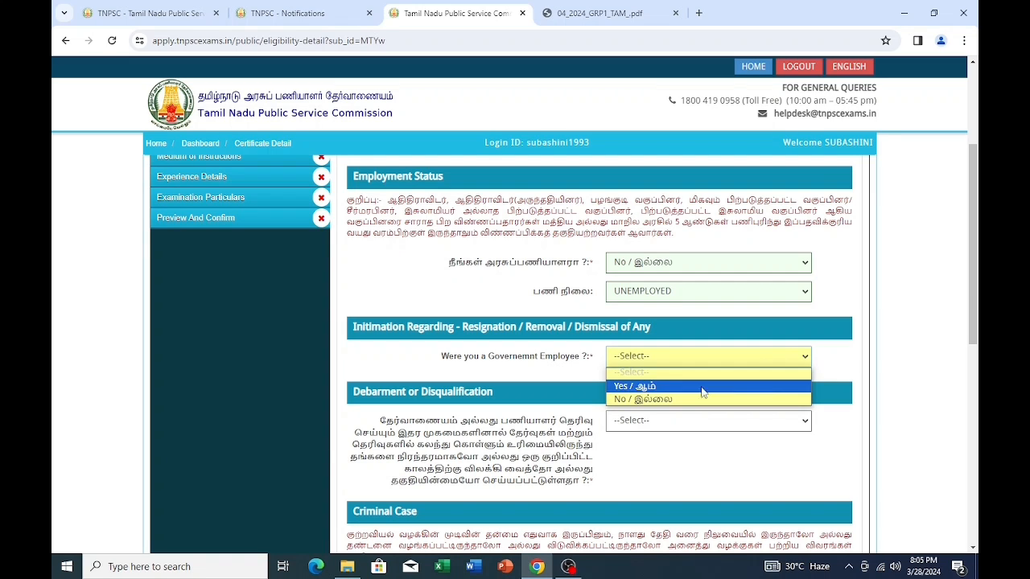
{"action": "left_click", "coordinate": [667, 400]}
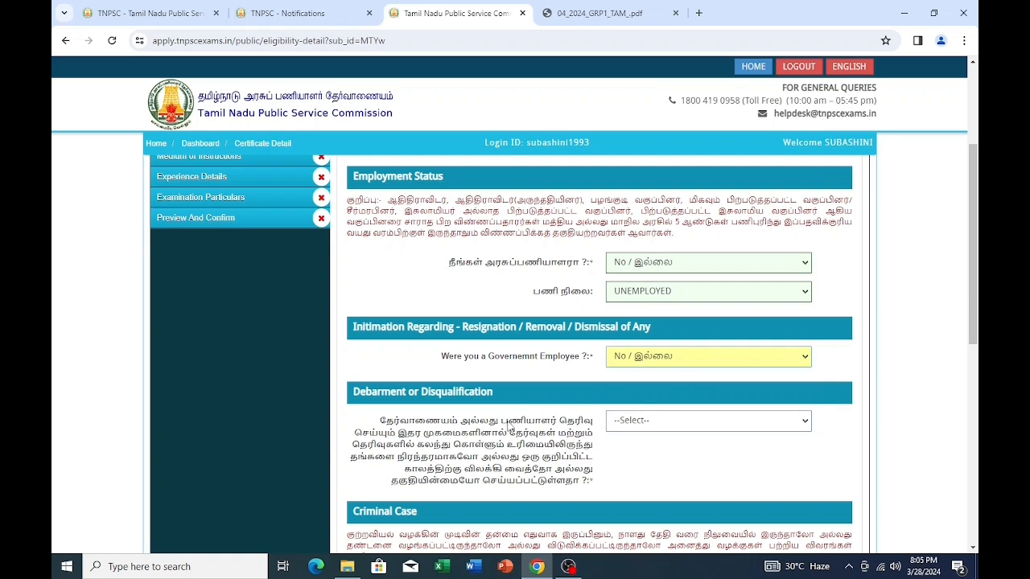
- Answer No to the debarment and criminal case questions
{"action": "scroll", "coordinate": [509, 424], "scroll_direction": "down", "scroll_amount": 1}
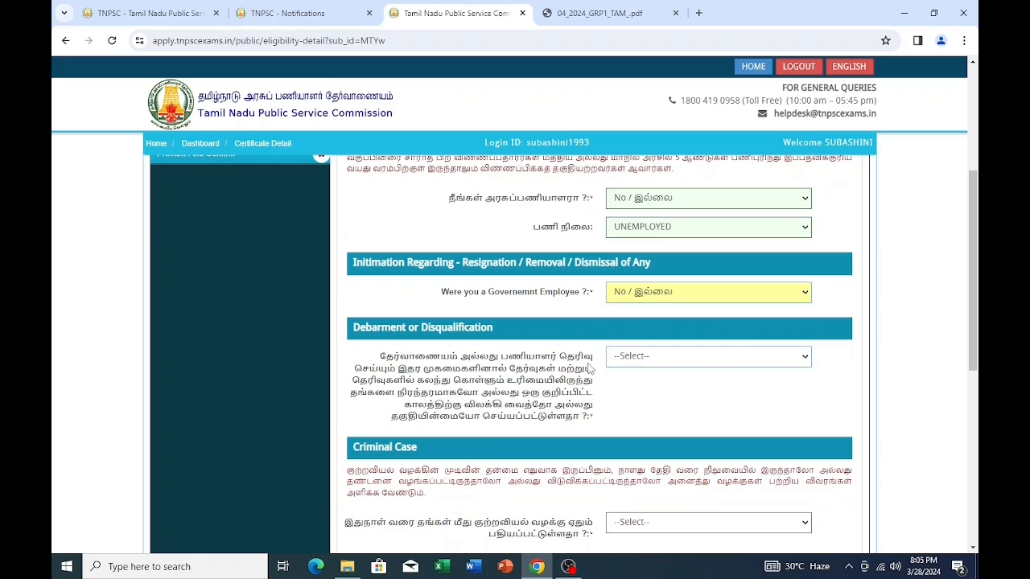
{"action": "left_click", "coordinate": [716, 356]}
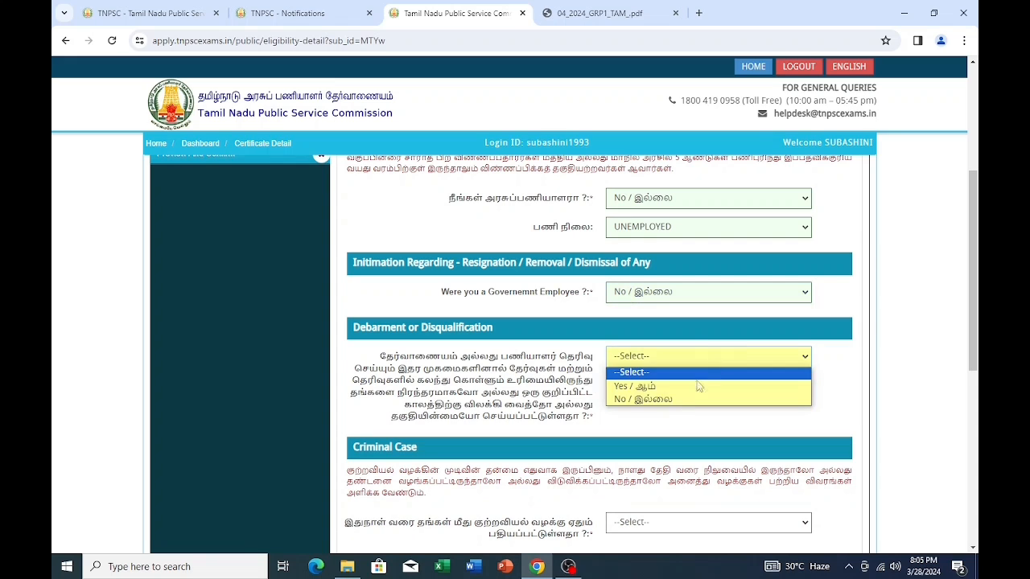
{"action": "left_click", "coordinate": [664, 401]}
{"action": "scroll", "coordinate": [563, 406], "scroll_direction": "down", "scroll_amount": 2}
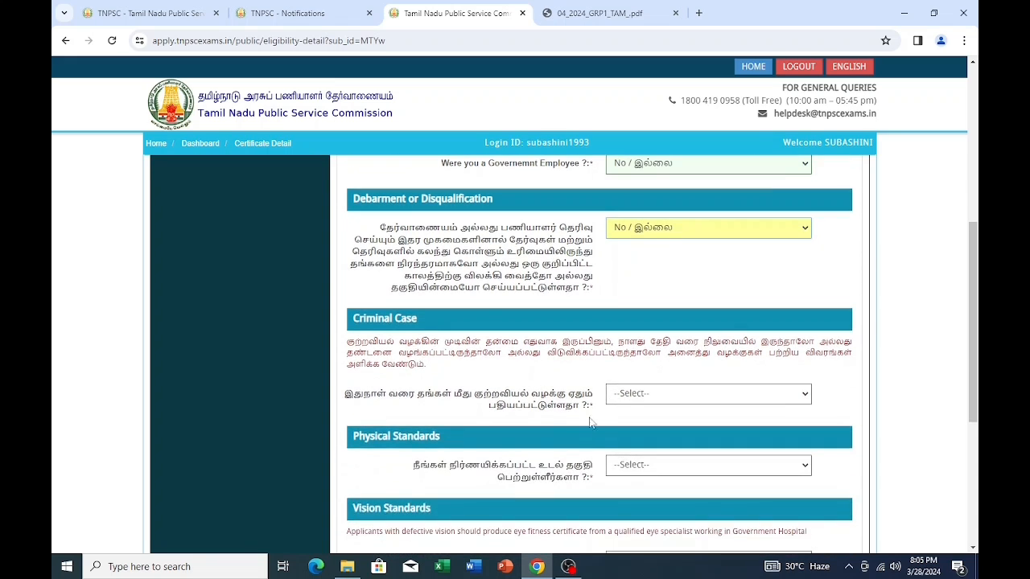
{"action": "left_click", "coordinate": [799, 397]}
{"action": "left_click", "coordinate": [665, 437]}
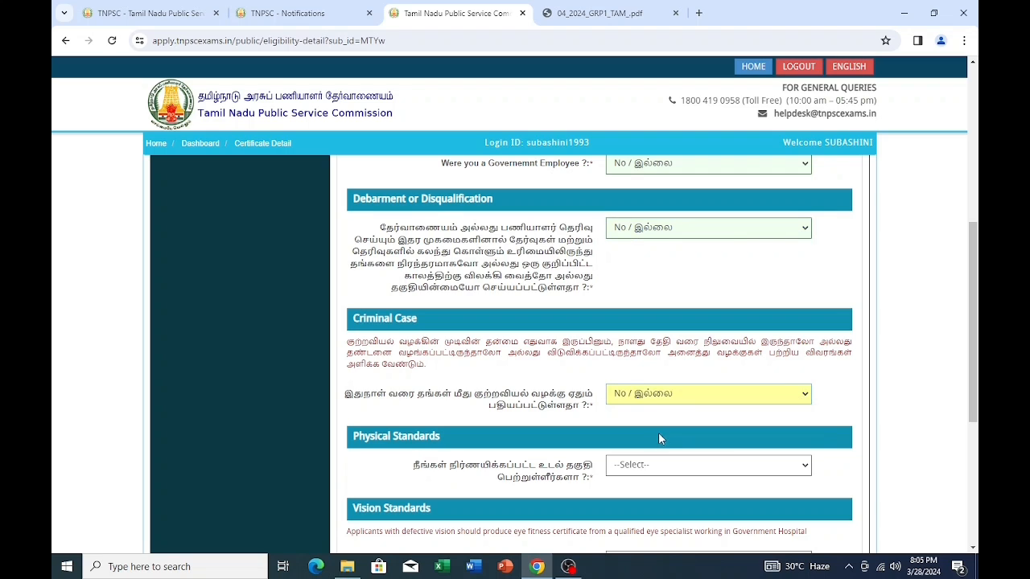
- Answer Yes to physical standards and choose VISION STANDARD I OR BETTER
{"action": "scroll", "coordinate": [654, 432], "scroll_direction": "down", "scroll_amount": 2}
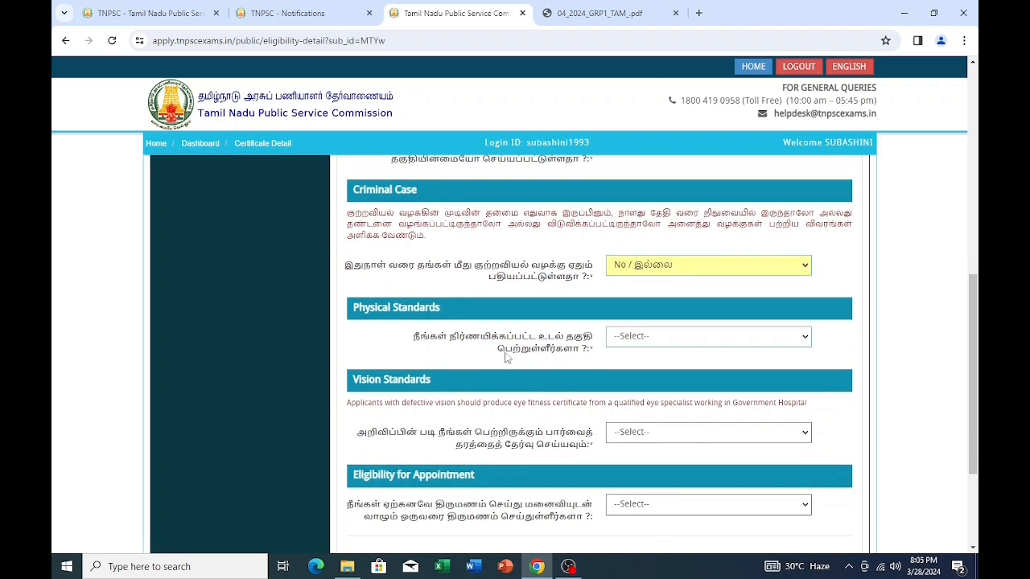
{"action": "left_click", "coordinate": [801, 343]}
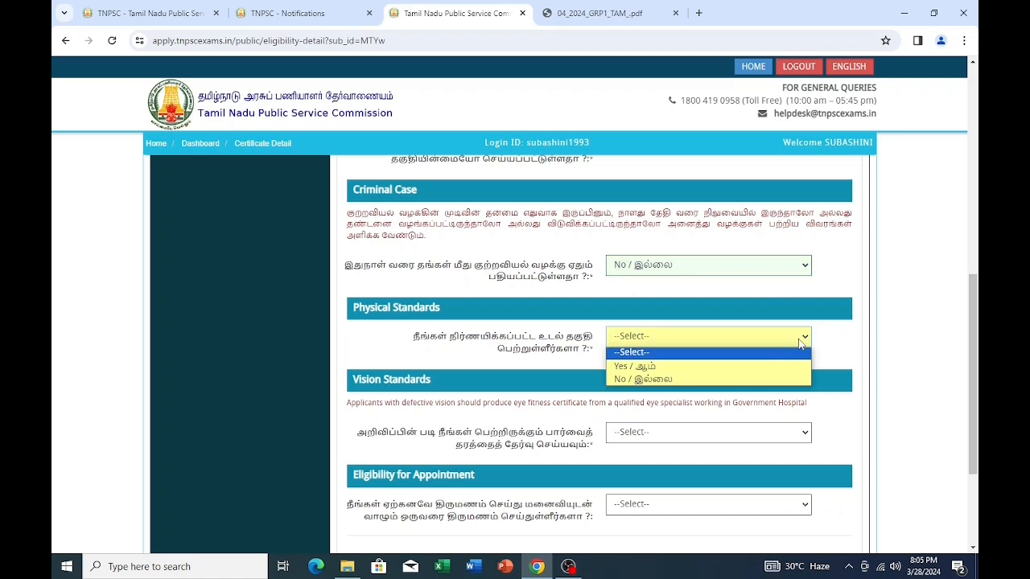
{"action": "left_click", "coordinate": [648, 369]}
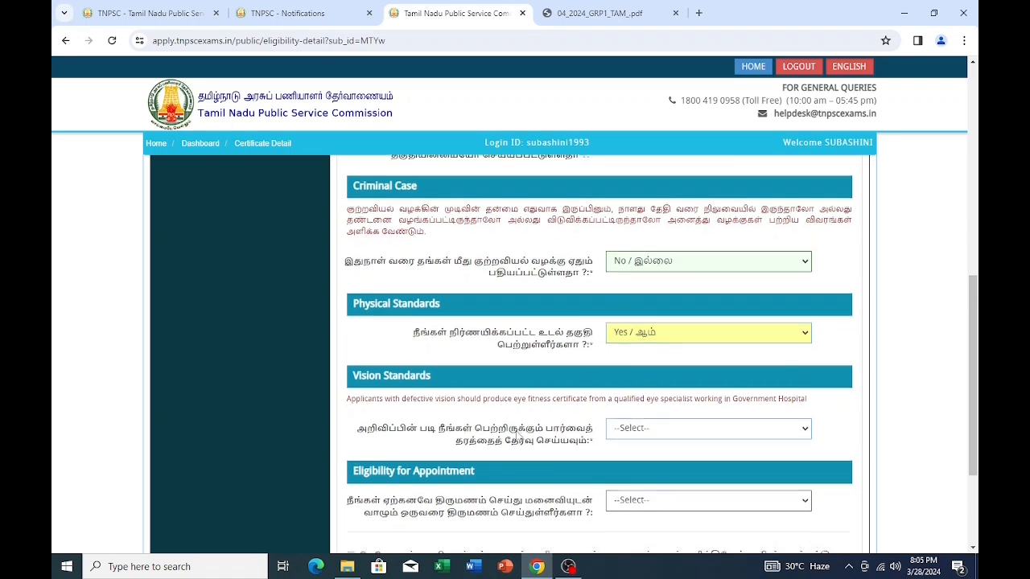
{"action": "scroll", "coordinate": [490, 425], "scroll_direction": "down", "scroll_amount": 1}
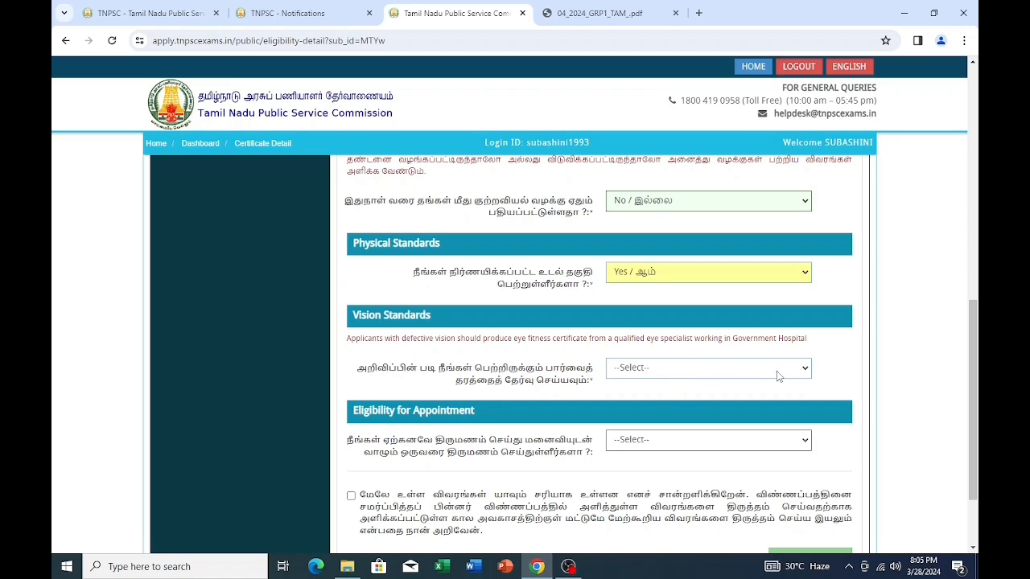
{"action": "left_click", "coordinate": [803, 371]}
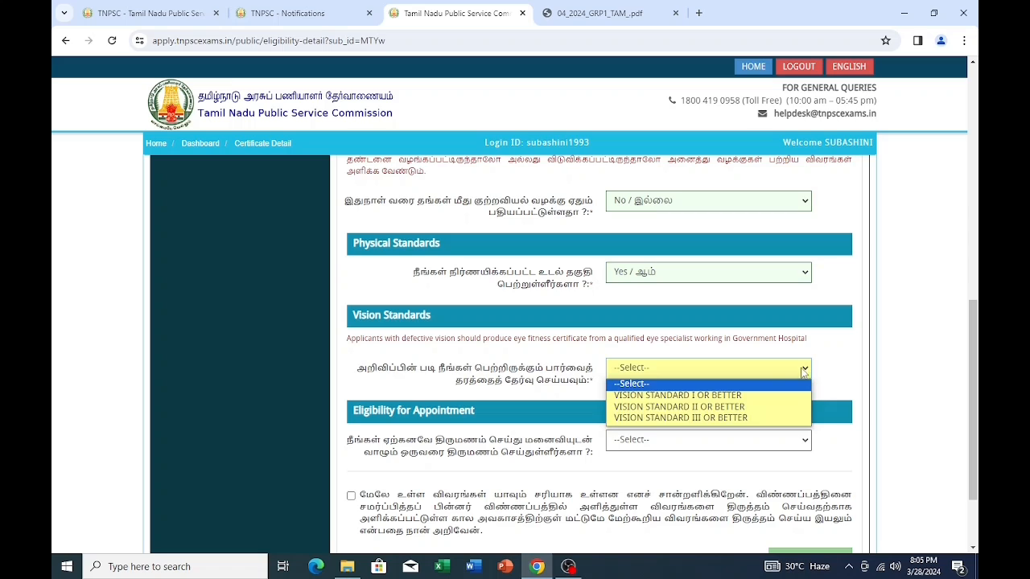
{"action": "left_click", "coordinate": [711, 395]}
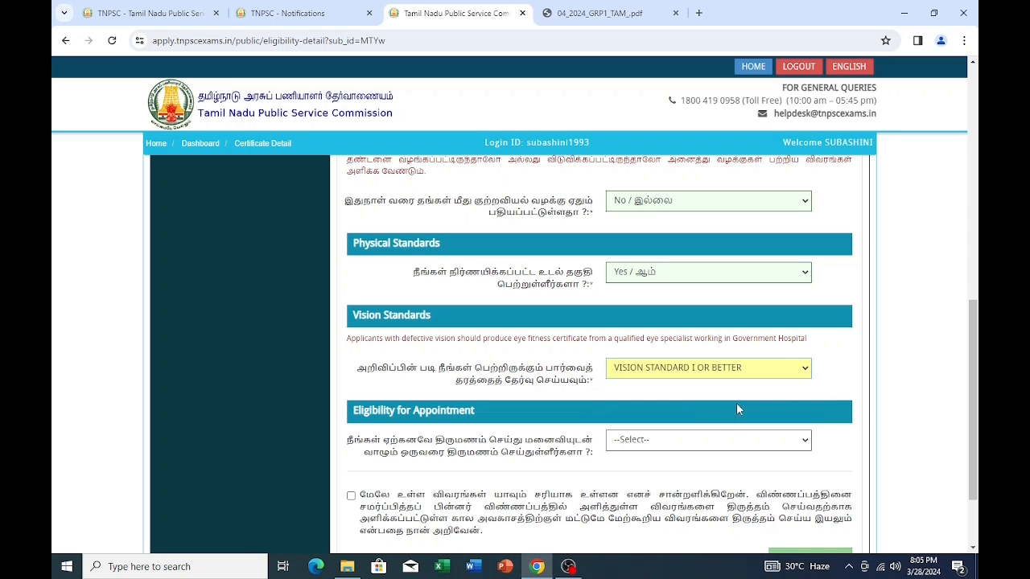
{"action": "scroll", "coordinate": [415, 432], "scroll_direction": "down", "scroll_amount": 2}
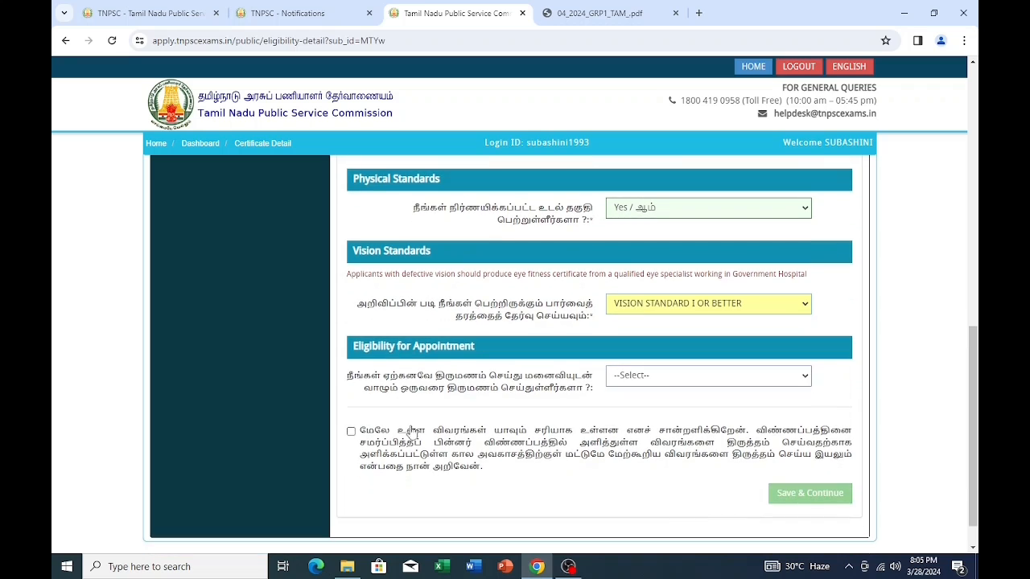
- View the Eye Fitness Certificate page (page 74) in the 04_2024_GRP1_TAM_.pdf tab
{"action": "left_click", "coordinate": [603, 13]}
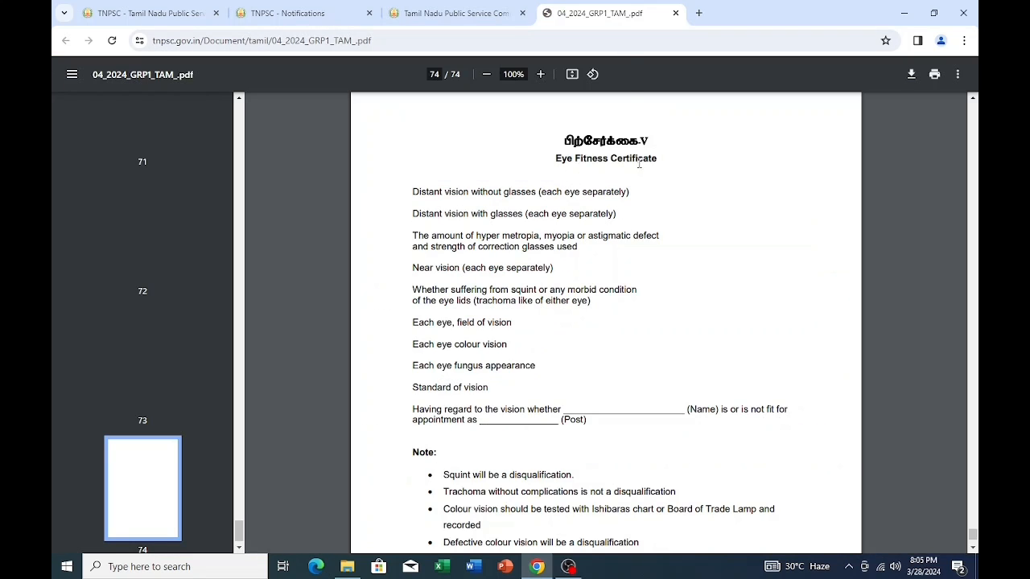
{"action": "scroll", "coordinate": [545, 299], "scroll_direction": "down", "scroll_amount": 3}
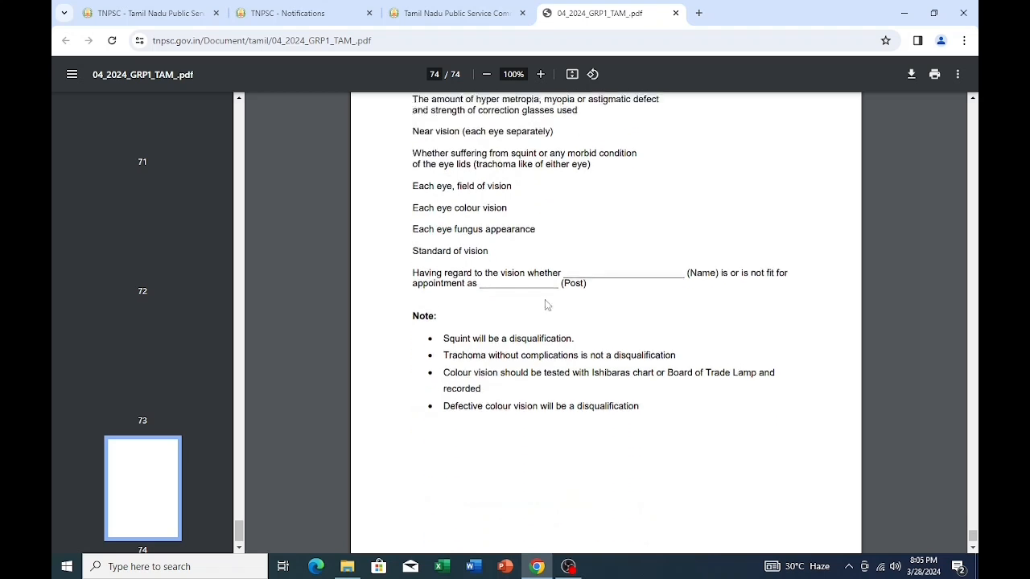
{"action": "scroll", "coordinate": [544, 299], "scroll_direction": "up", "scroll_amount": 3}
{"action": "scroll", "coordinate": [544, 300], "scroll_direction": "up", "scroll_amount": 2}
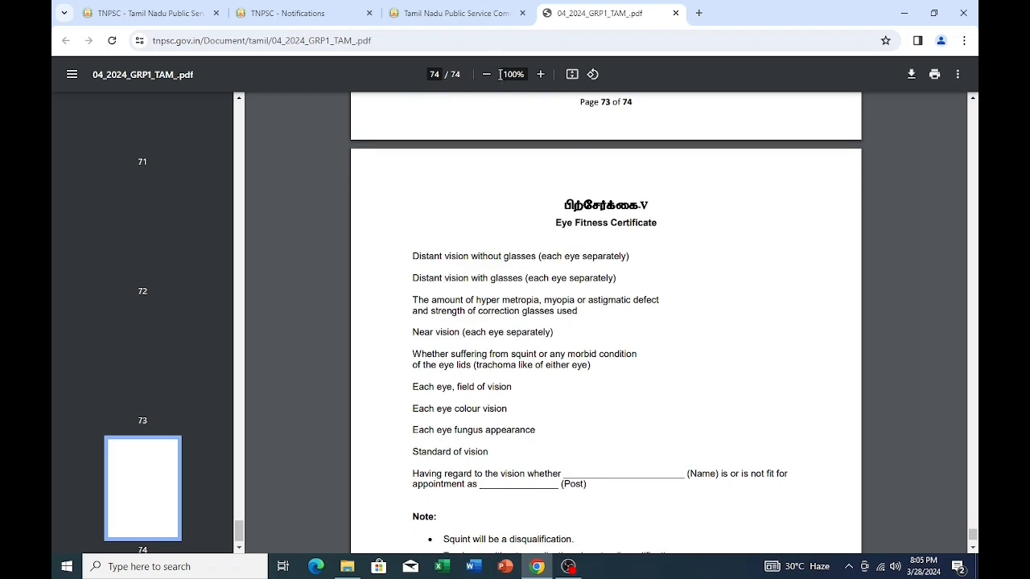
- Back in the portal, answer No to the marriage question, accept the declaration and save eligibility details
{"action": "left_click", "coordinate": [481, 14]}
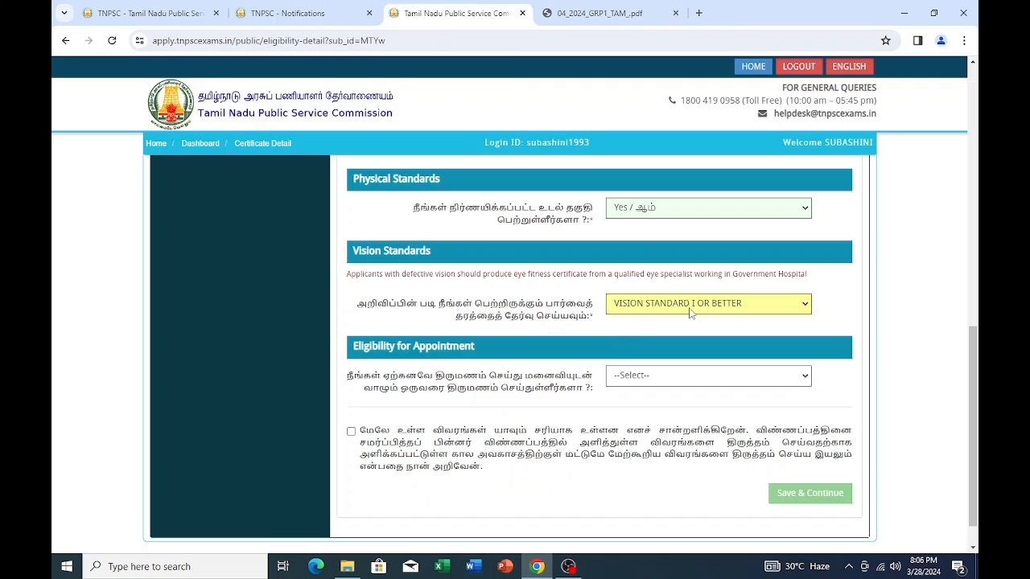
{"action": "left_click", "coordinate": [789, 383]}
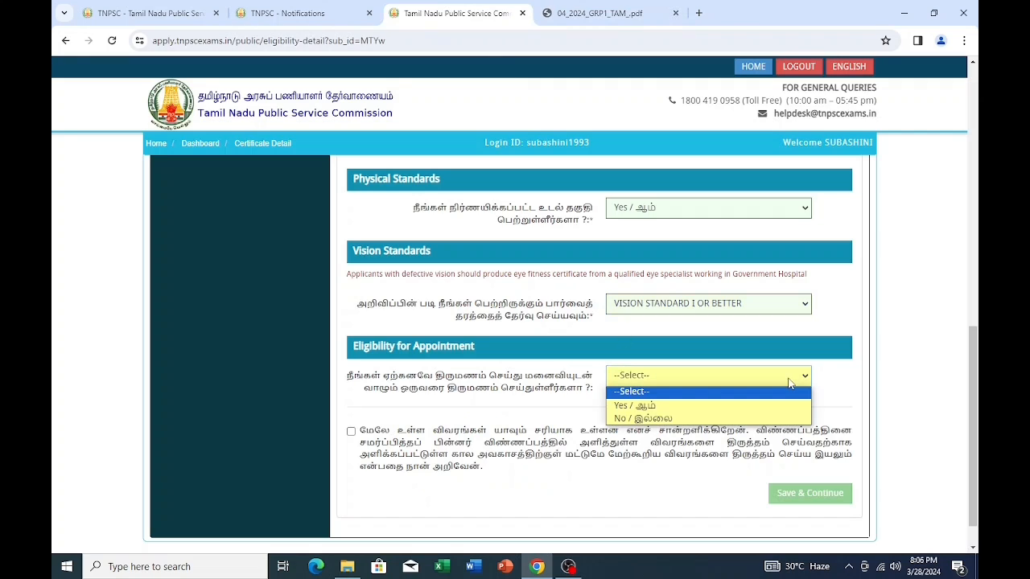
{"action": "left_click", "coordinate": [646, 419]}
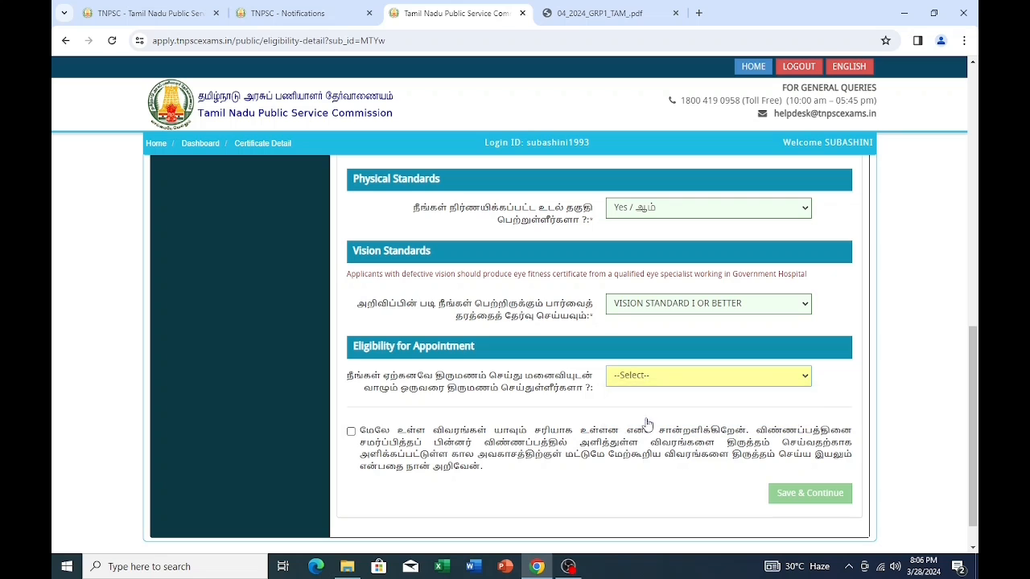
{"action": "left_click", "coordinate": [350, 432]}
{"action": "left_click", "coordinate": [807, 495]}
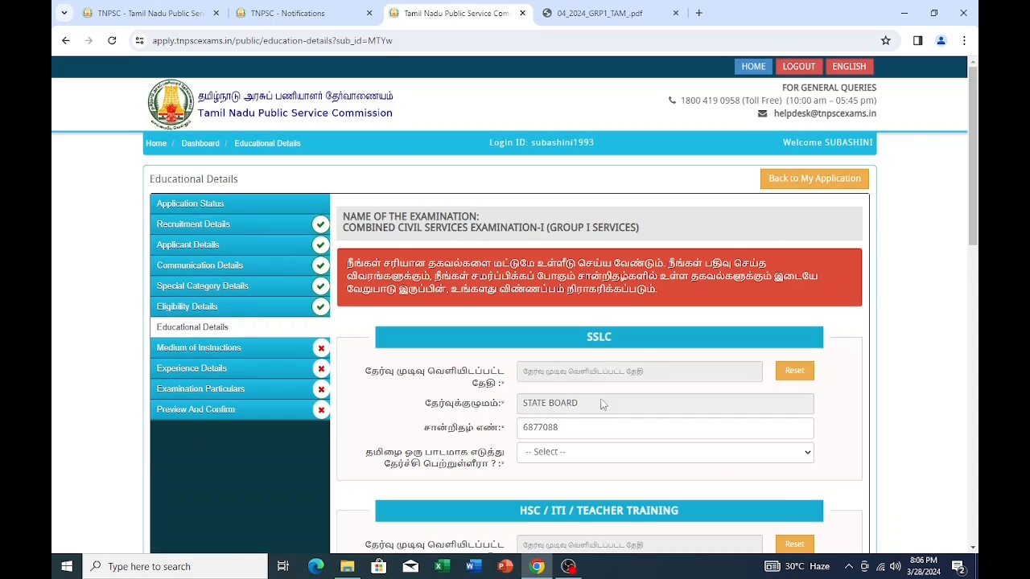
- Pick 23 May 2009 as the SSLC result date and choose Yes for Tamil as a subject
{"action": "left_click", "coordinate": [691, 372]}
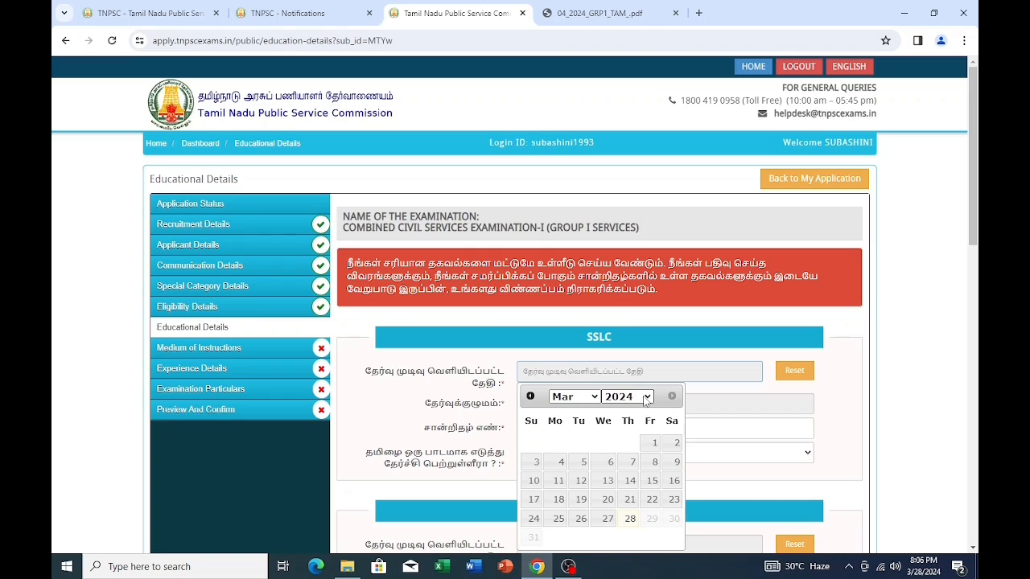
{"action": "left_click", "coordinate": [649, 398]}
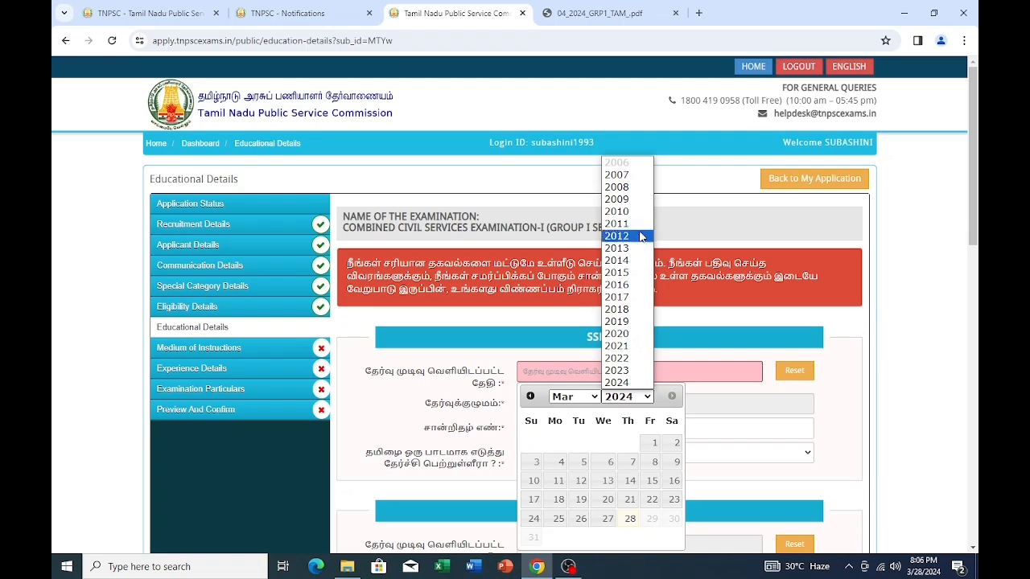
{"action": "left_click", "coordinate": [624, 201]}
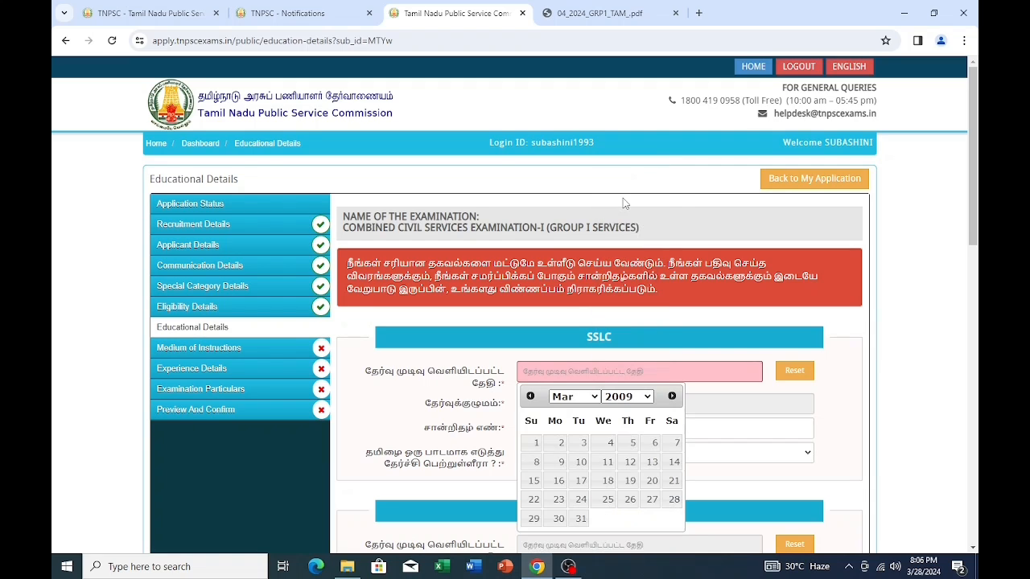
{"action": "left_click", "coordinate": [593, 399]}
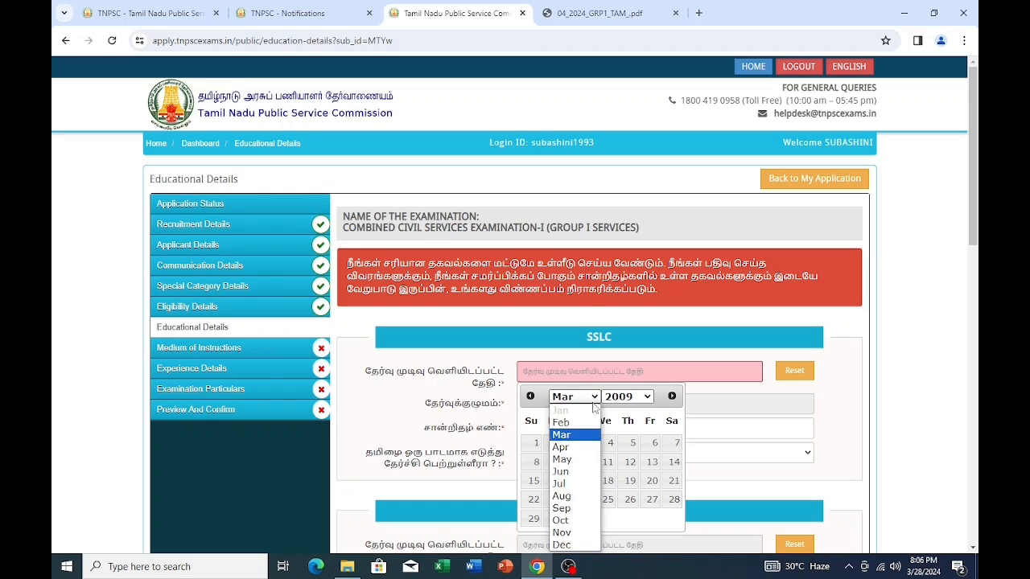
{"action": "left_click", "coordinate": [573, 458]}
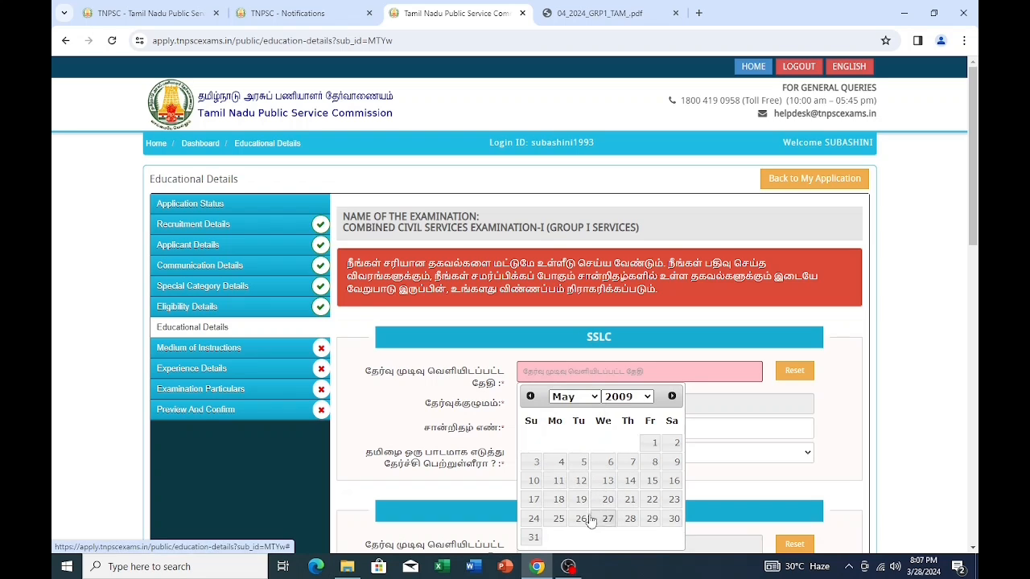
{"action": "left_click", "coordinate": [674, 499]}
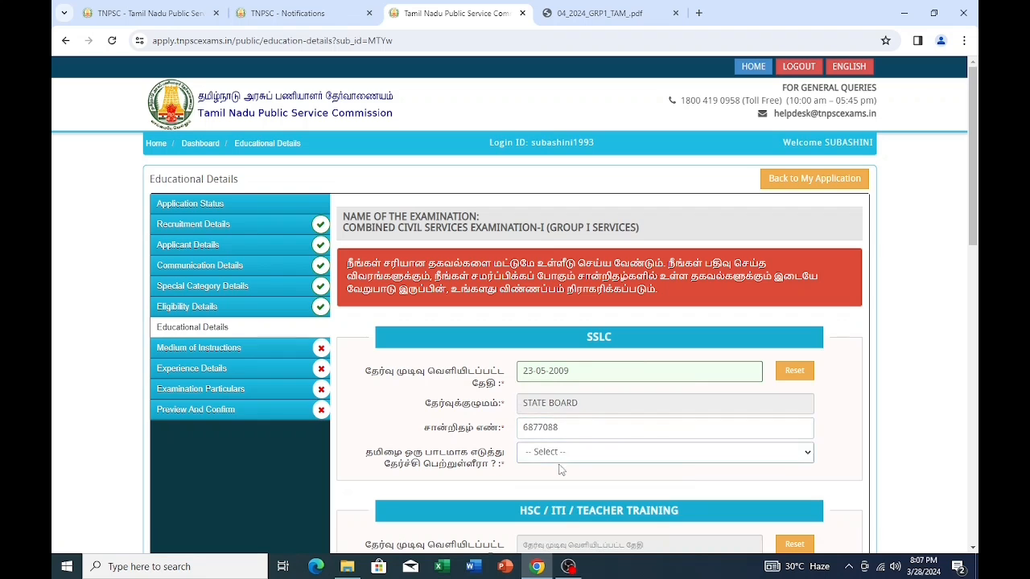
{"action": "left_click", "coordinate": [785, 457]}
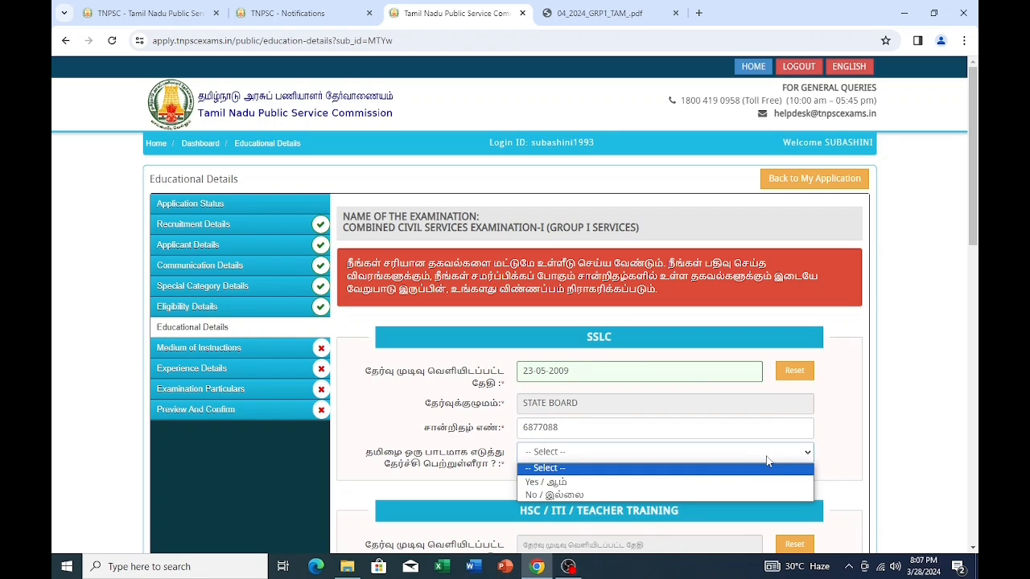
{"action": "left_click", "coordinate": [586, 482]}
- Set the HSC result date to 09-05-2011 in the datepicker
{"action": "scroll", "coordinate": [598, 461], "scroll_direction": "down", "scroll_amount": 1}
{"action": "scroll", "coordinate": [597, 461], "scroll_direction": "down", "scroll_amount": 3}
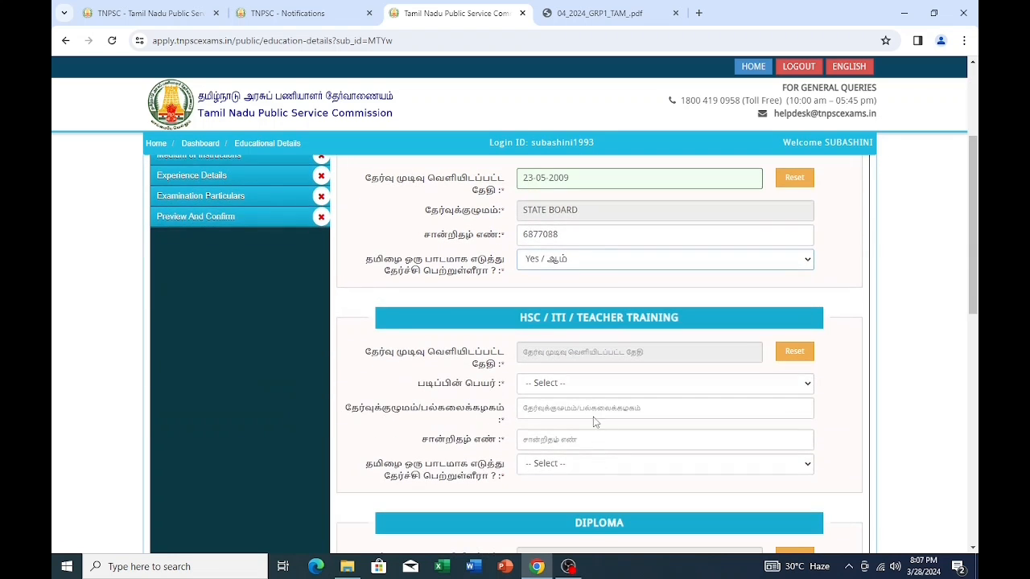
{"action": "left_click", "coordinate": [655, 354]}
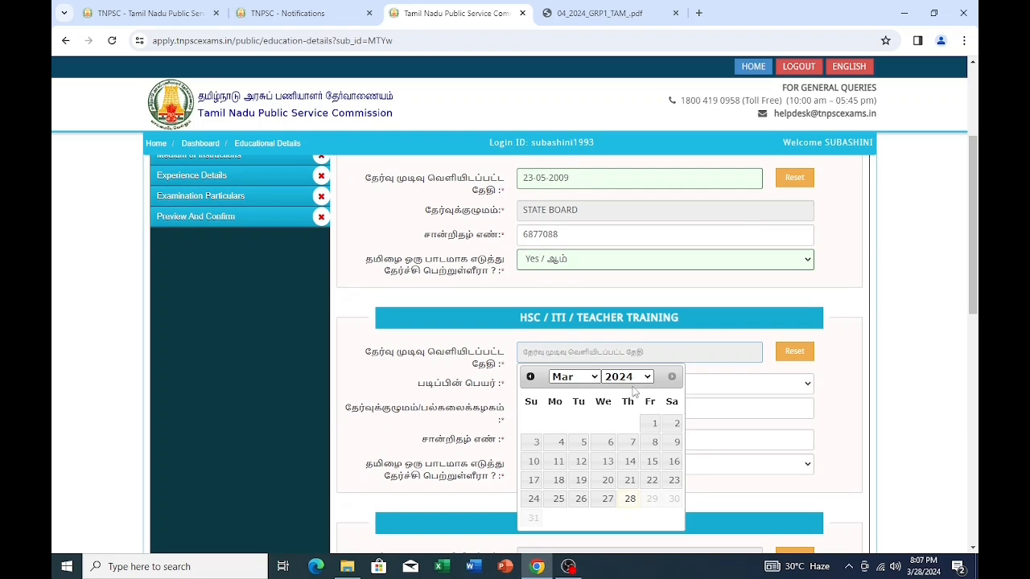
{"action": "left_click", "coordinate": [647, 377]}
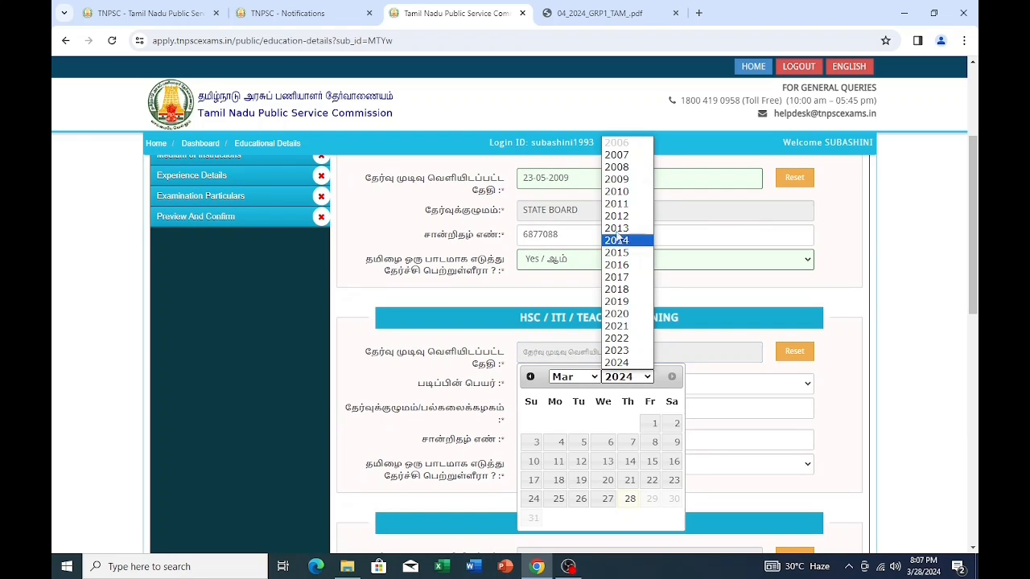
{"action": "left_click", "coordinate": [626, 204]}
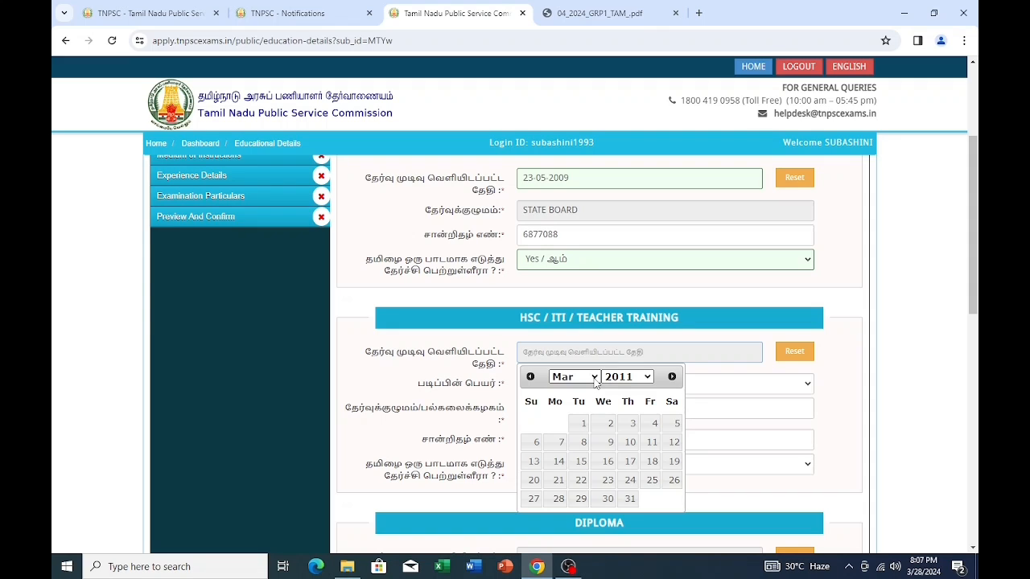
{"action": "left_click", "coordinate": [593, 377]}
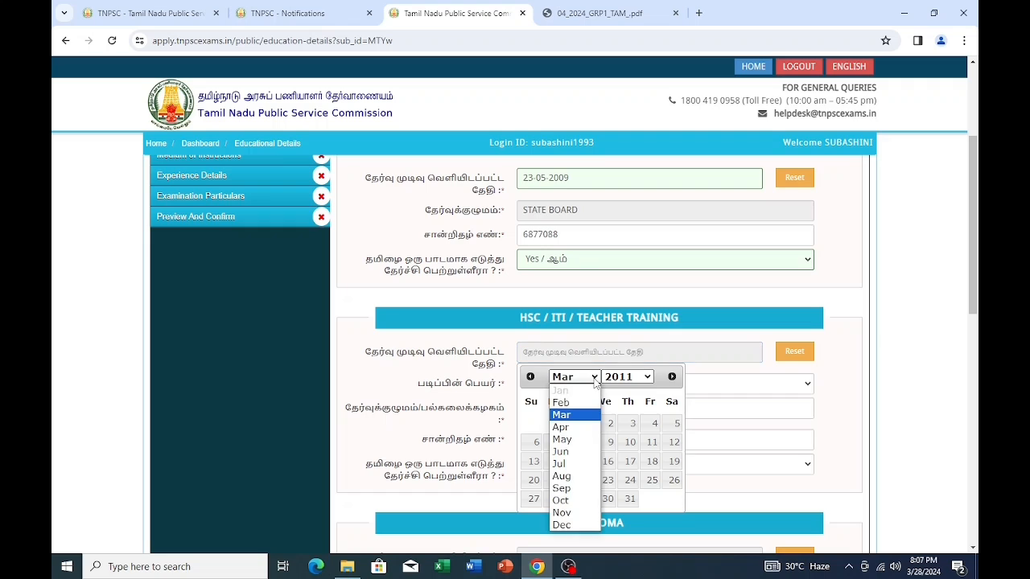
{"action": "left_click", "coordinate": [574, 440]}
{"action": "left_click", "coordinate": [562, 443]}
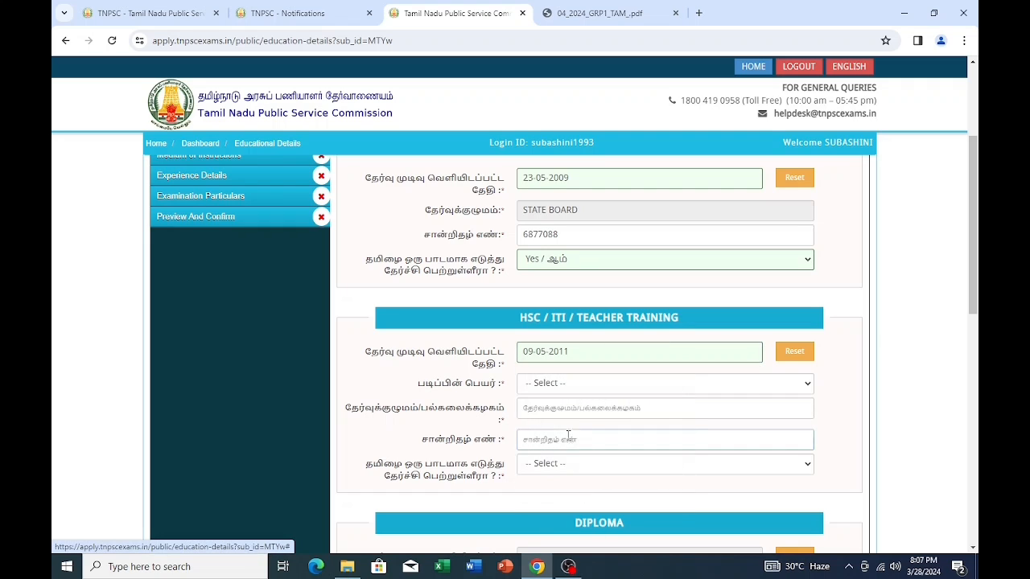
- Choose the HSC/Senior Secondary course, enter STATE BOARD and the certificate number, and answer Yes for Tamil
{"action": "left_click", "coordinate": [628, 384]}
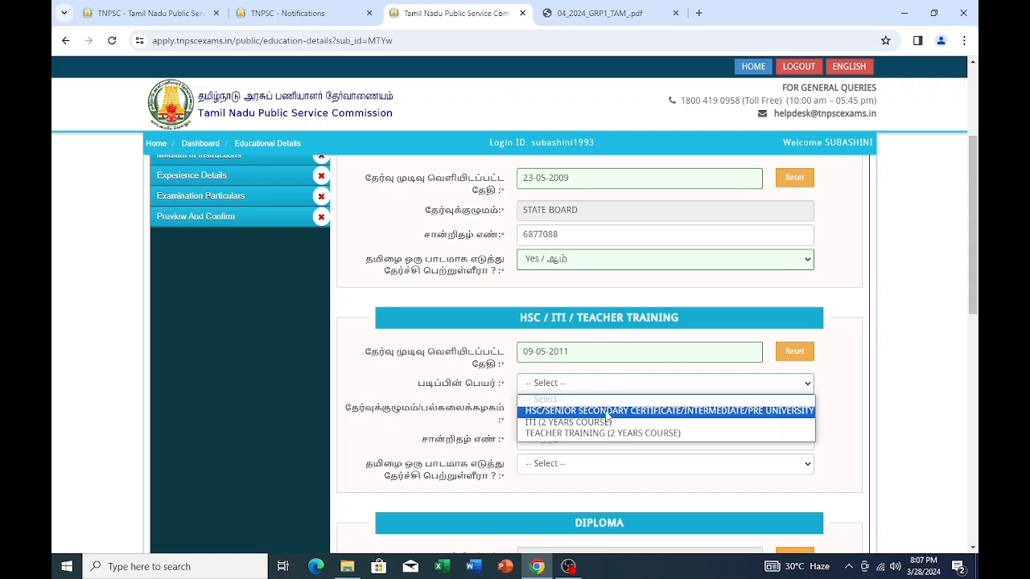
{"action": "left_click", "coordinate": [607, 409]}
{"action": "left_click", "coordinate": [636, 385]}
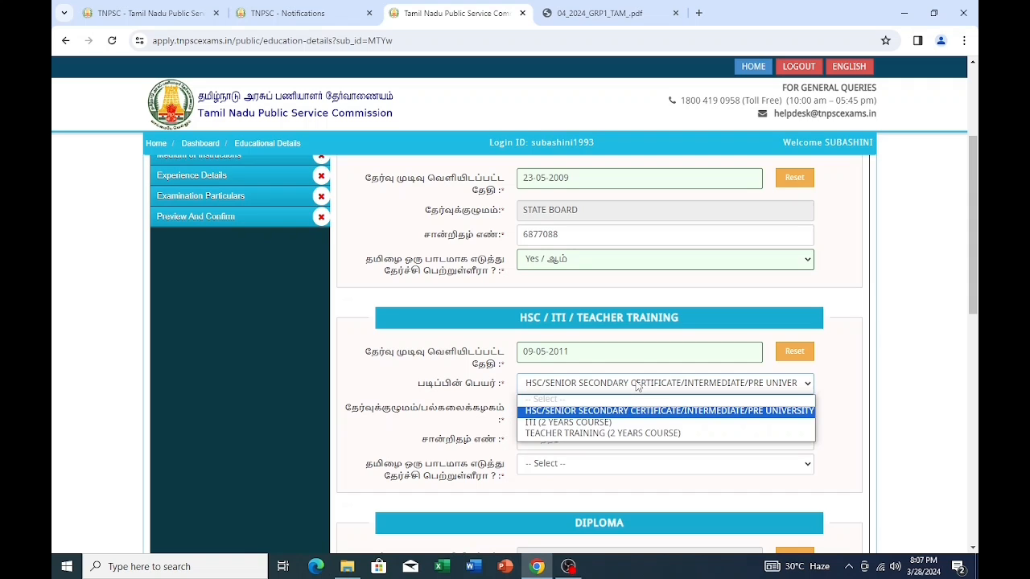
{"action": "left_click", "coordinate": [637, 386]}
{"action": "left_click", "coordinate": [615, 407]}
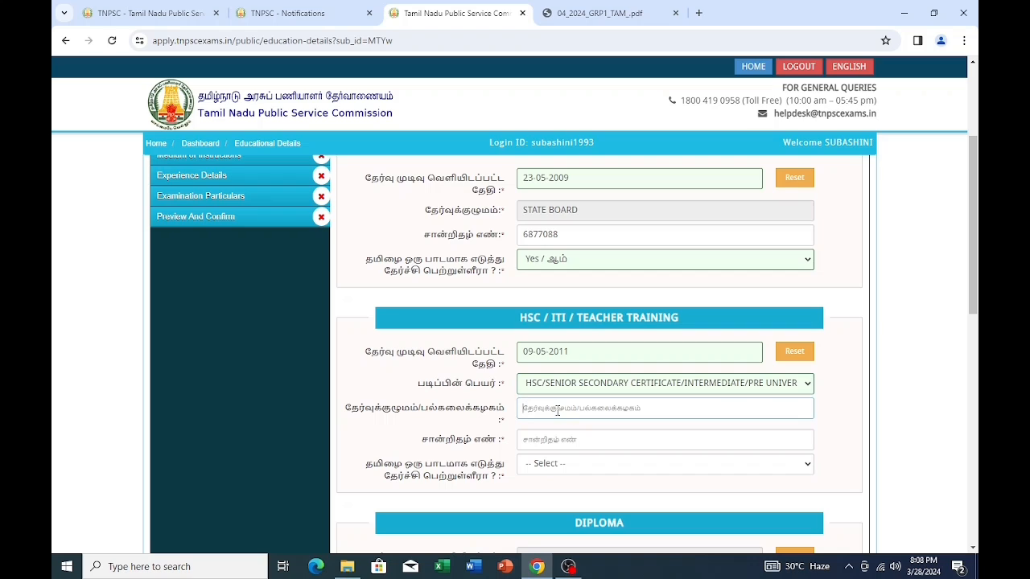
{"action": "type", "text": "STATE BO"}
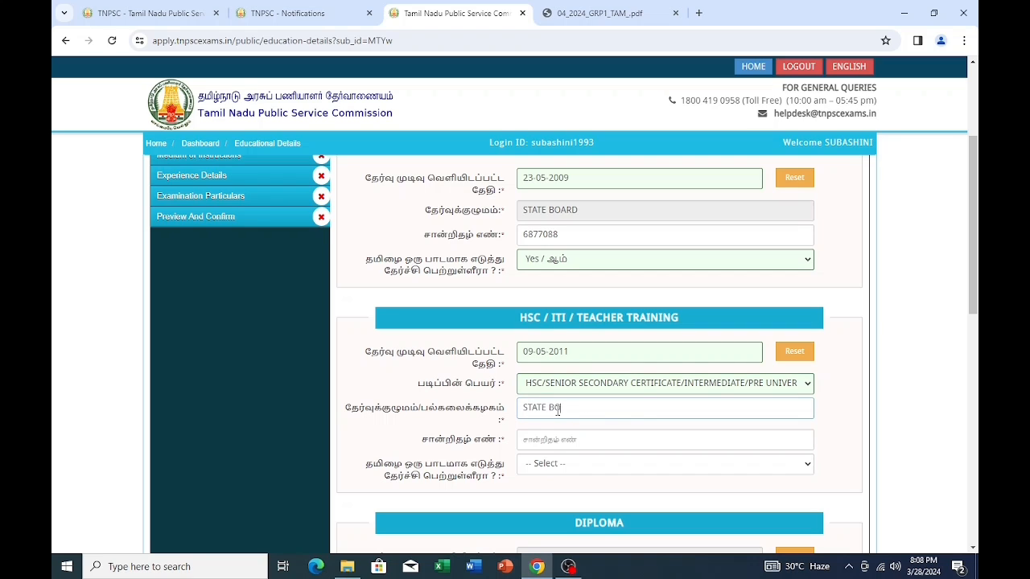
{"action": "type", "text": "ARD"}
{"action": "left_click", "coordinate": [614, 435]}
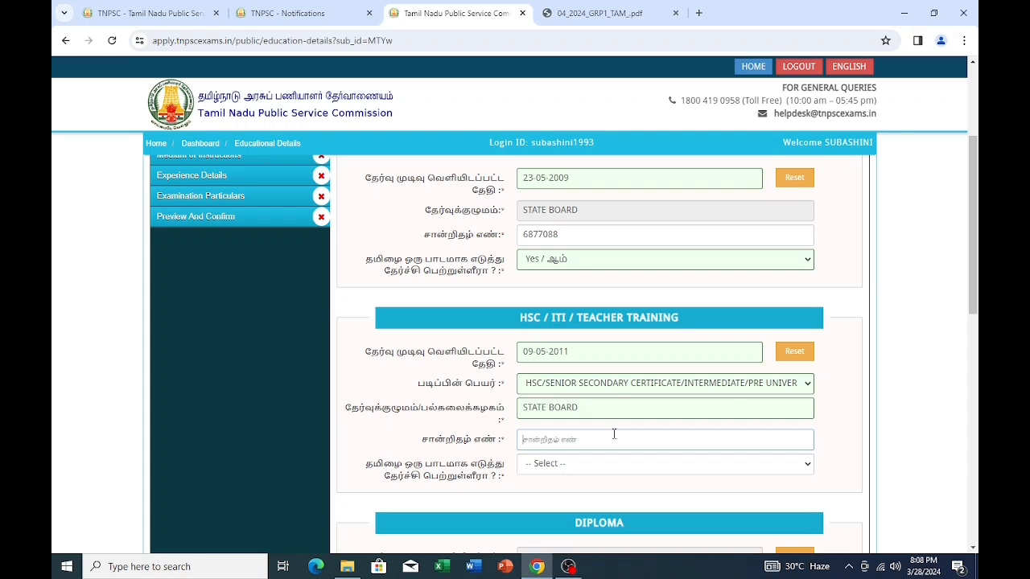
{"action": "left_click", "coordinate": [612, 464]}
{"action": "left_click", "coordinate": [567, 492]}
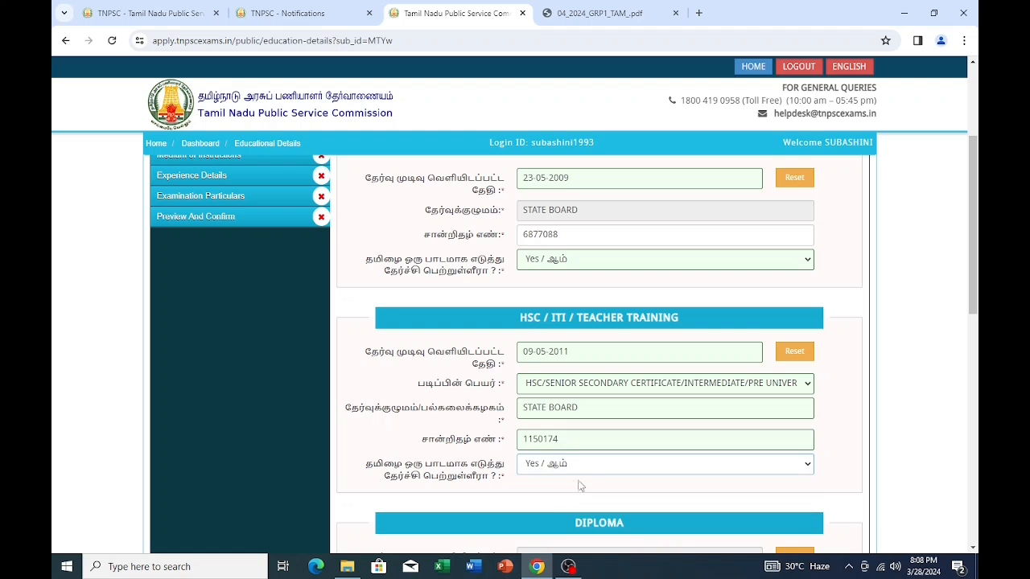
- Mark the degree as already completed and bring up the UG Degree result-date calendar
{"action": "scroll", "coordinate": [588, 469], "scroll_direction": "down", "scroll_amount": 2}
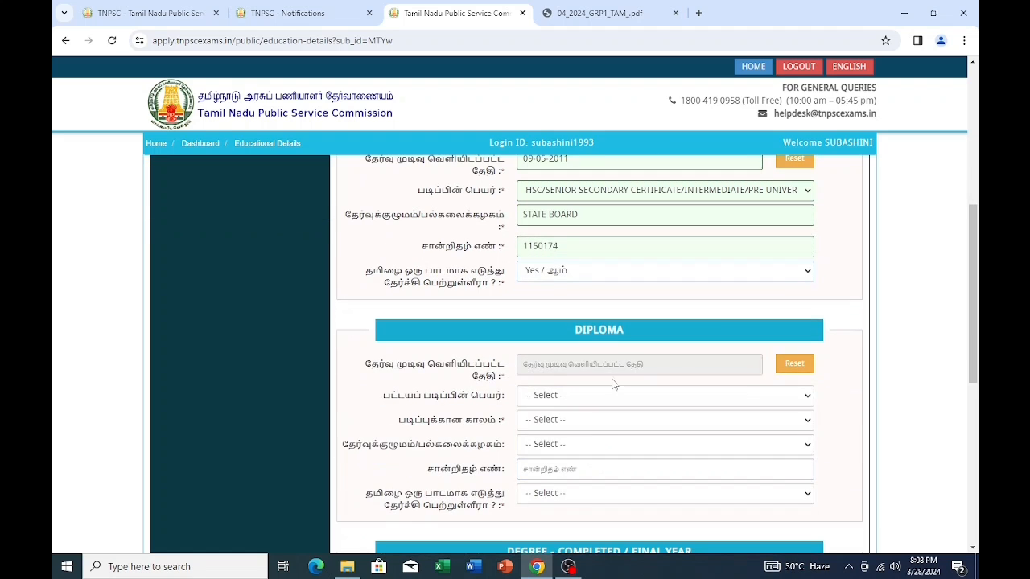
{"action": "scroll", "coordinate": [611, 384], "scroll_direction": "down", "scroll_amount": 3}
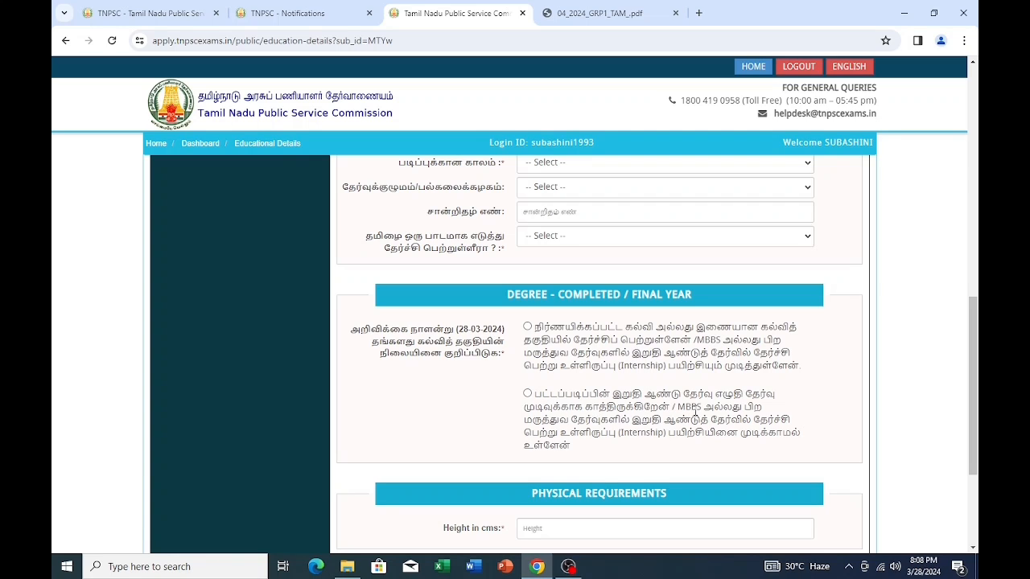
{"action": "left_click", "coordinate": [527, 326]}
{"action": "scroll", "coordinate": [616, 409], "scroll_direction": "down", "scroll_amount": 6}
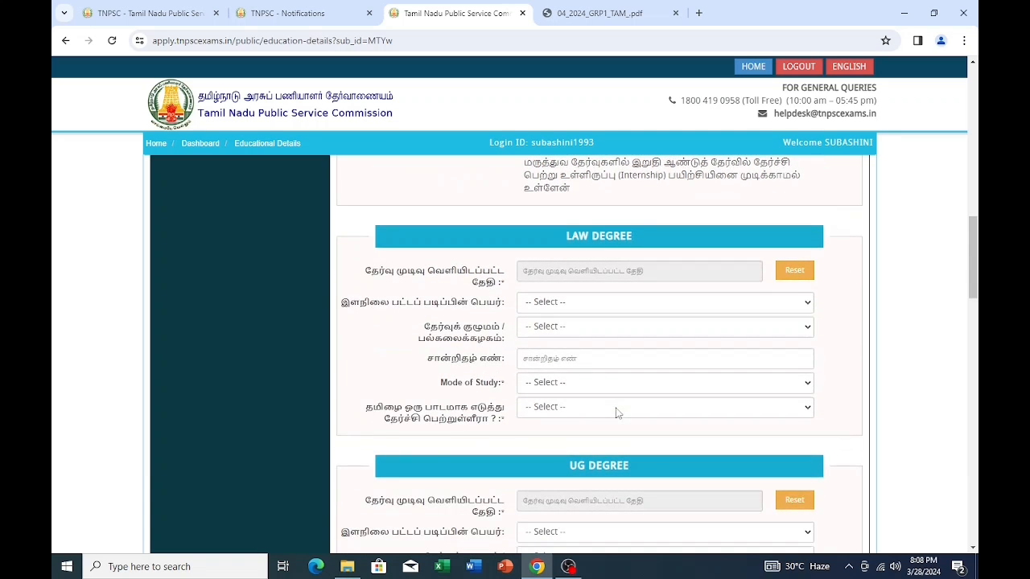
{"action": "left_click", "coordinate": [646, 308]}
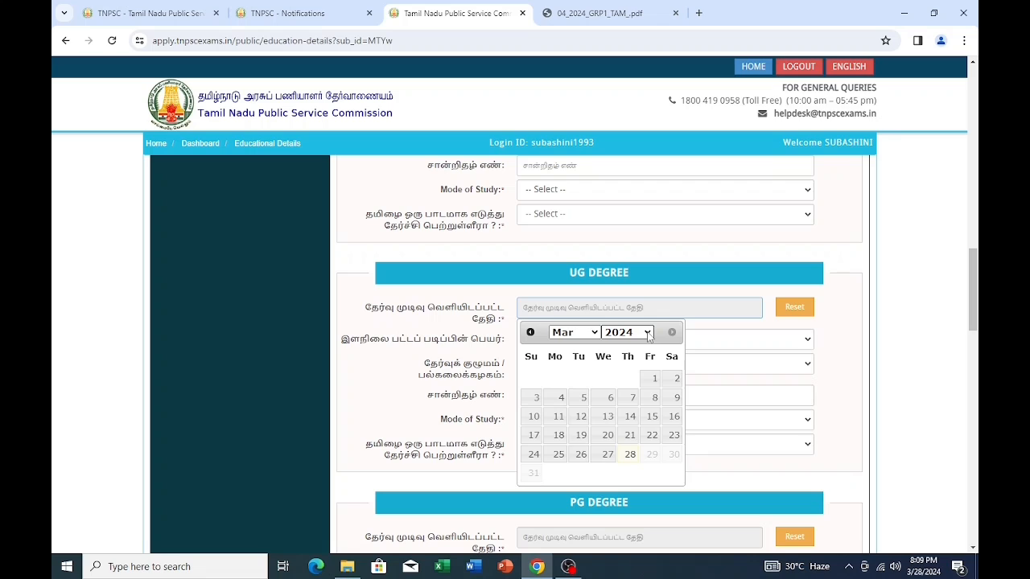
- Set the UG Degree result date to 01-04-2015
{"action": "left_click", "coordinate": [648, 333]}
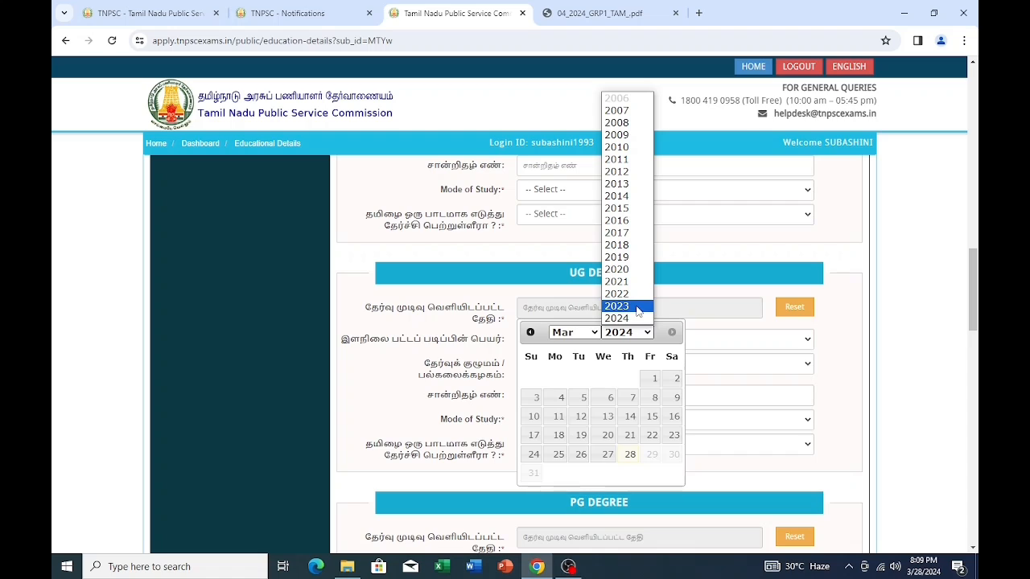
{"action": "left_click", "coordinate": [627, 212]}
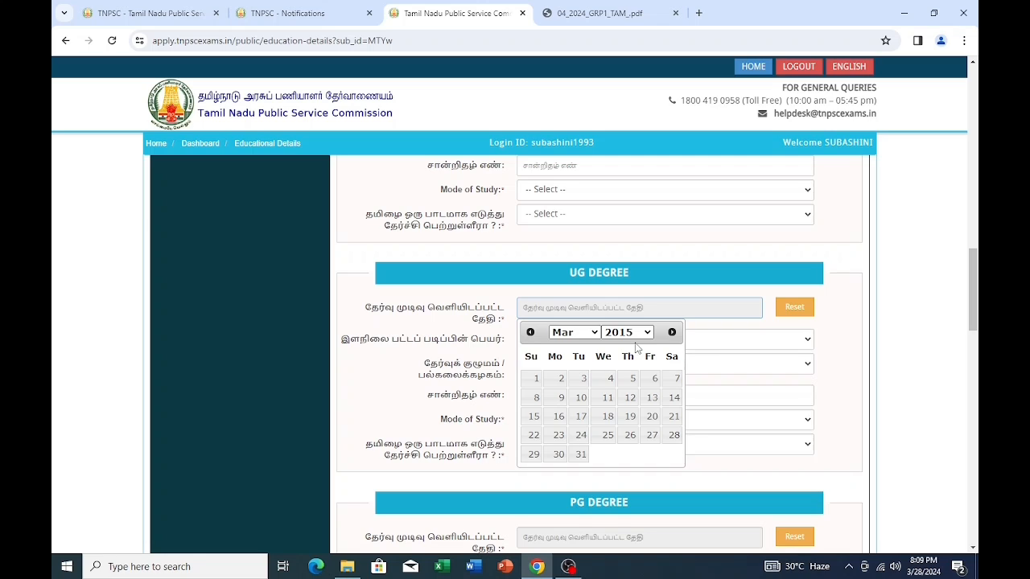
{"action": "left_click", "coordinate": [594, 333]}
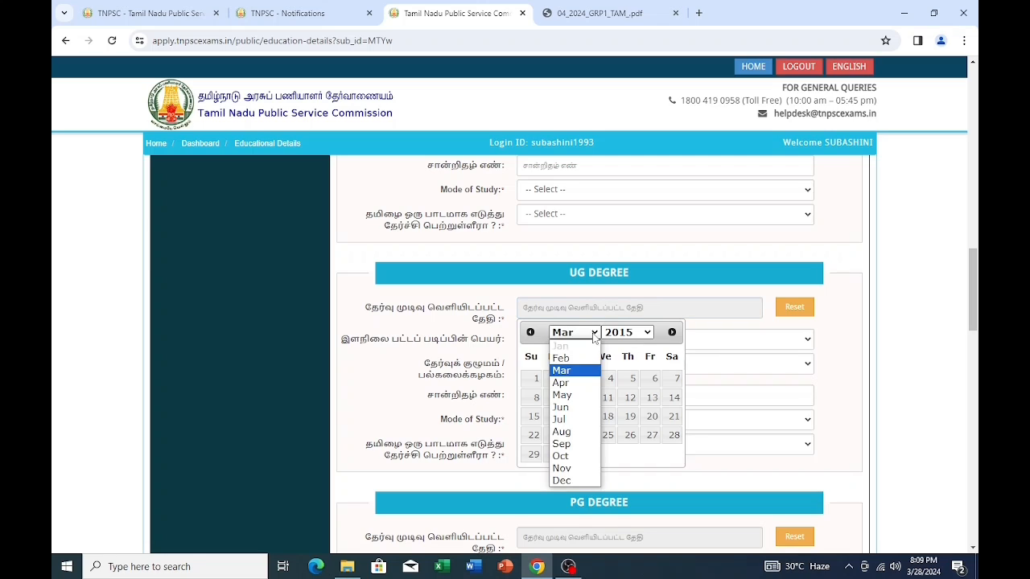
{"action": "left_click", "coordinate": [576, 384]}
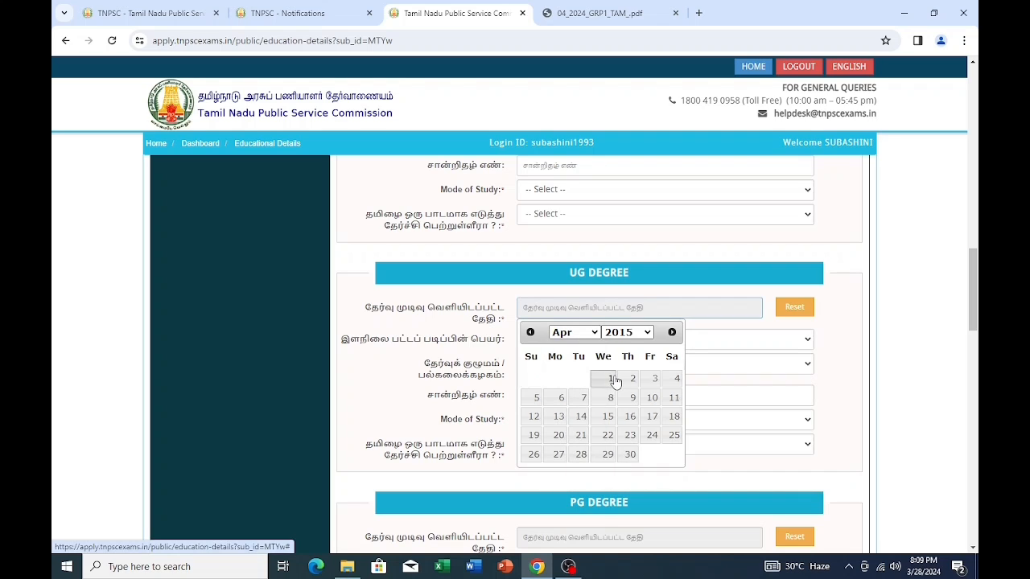
{"action": "left_click", "coordinate": [610, 378]}
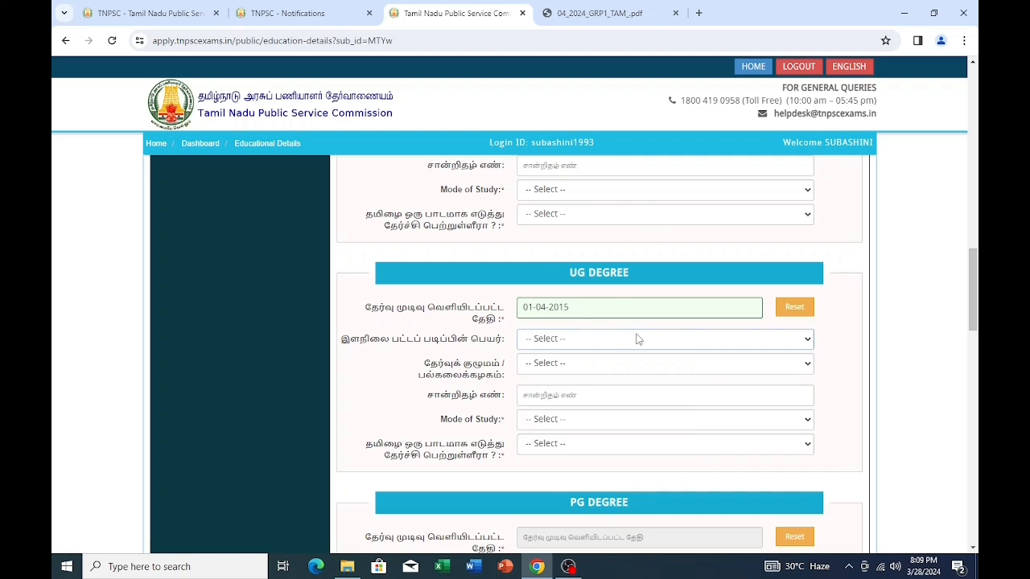
- Choose Bachelor of Engineering (B.E), Electrical Engineering as main subject, and Anna University
{"action": "left_click", "coordinate": [638, 339]}
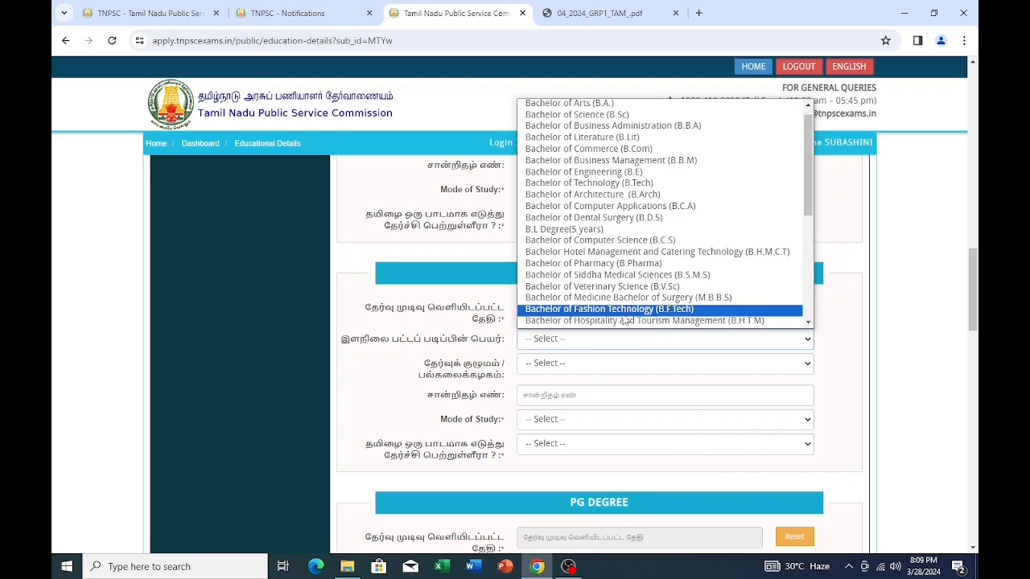
{"action": "left_click", "coordinate": [621, 172]}
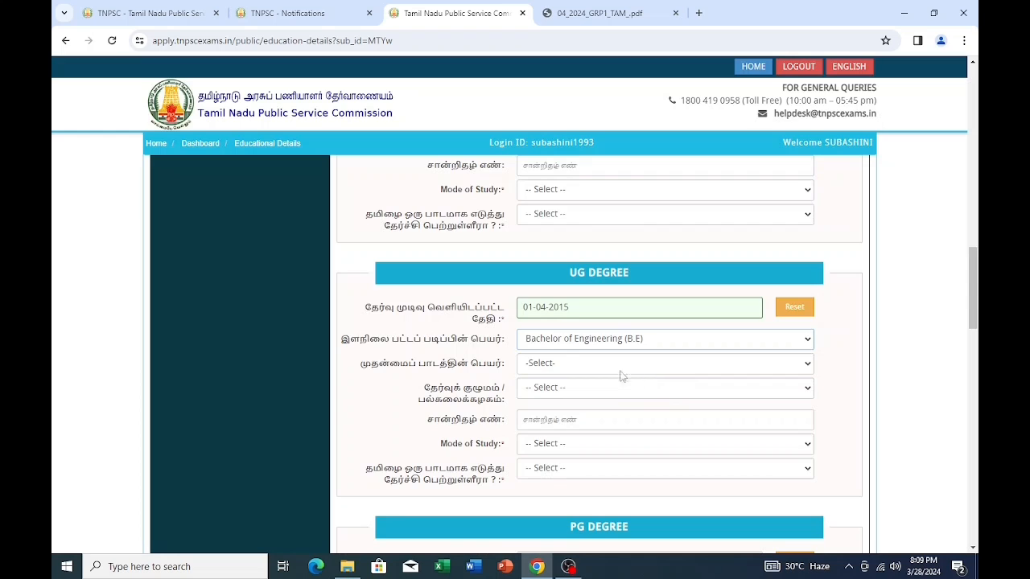
{"action": "left_click", "coordinate": [729, 367]}
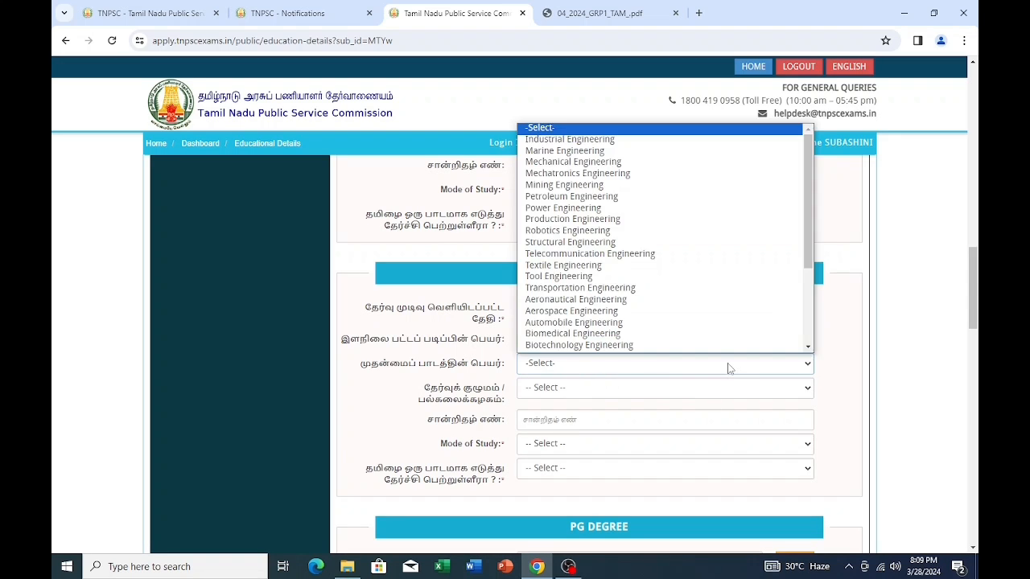
{"action": "scroll", "coordinate": [576, 298], "scroll_direction": "up", "scroll_amount": 1}
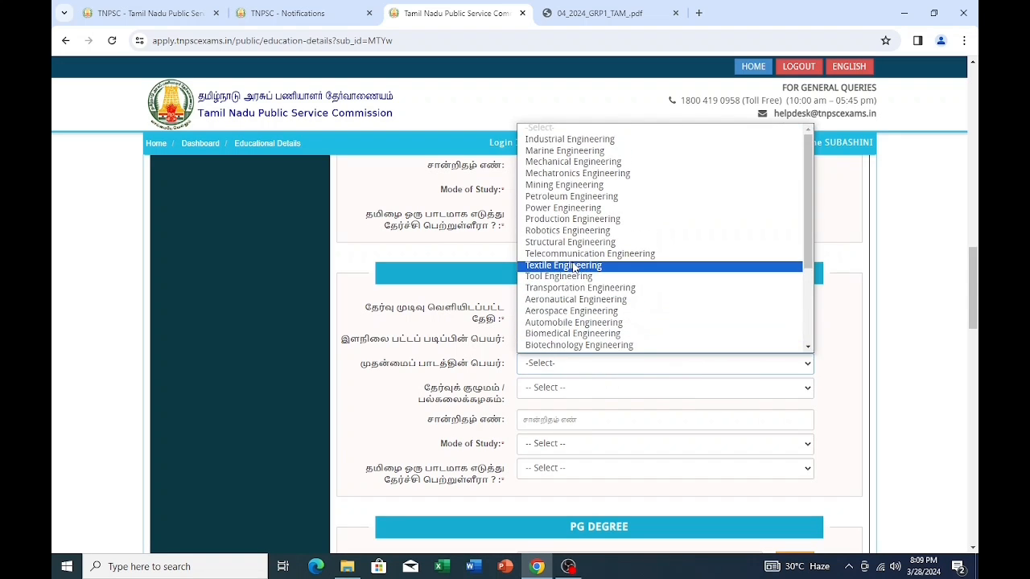
{"action": "scroll", "coordinate": [550, 303], "scroll_direction": "down", "scroll_amount": 4}
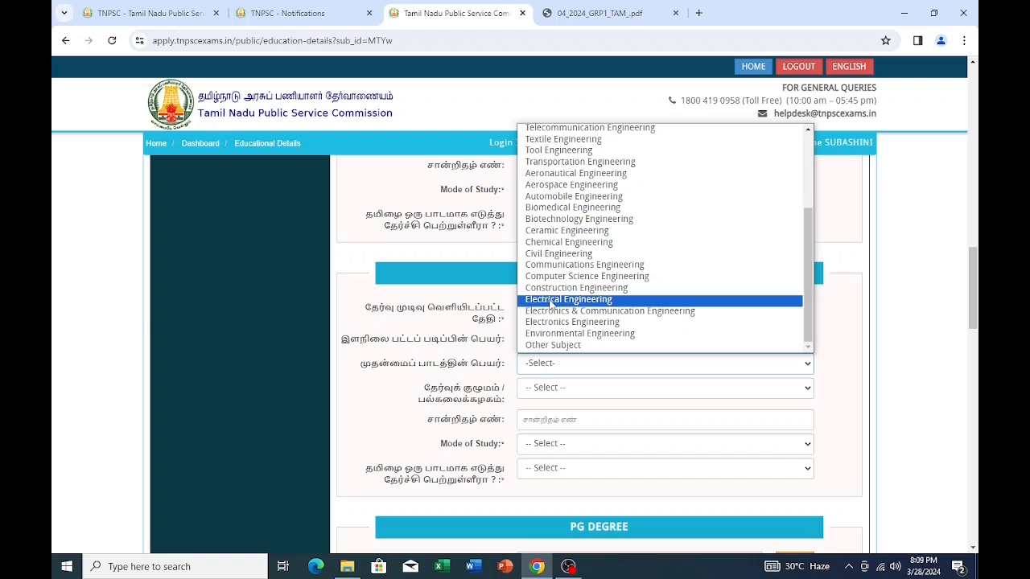
{"action": "left_click", "coordinate": [559, 300]}
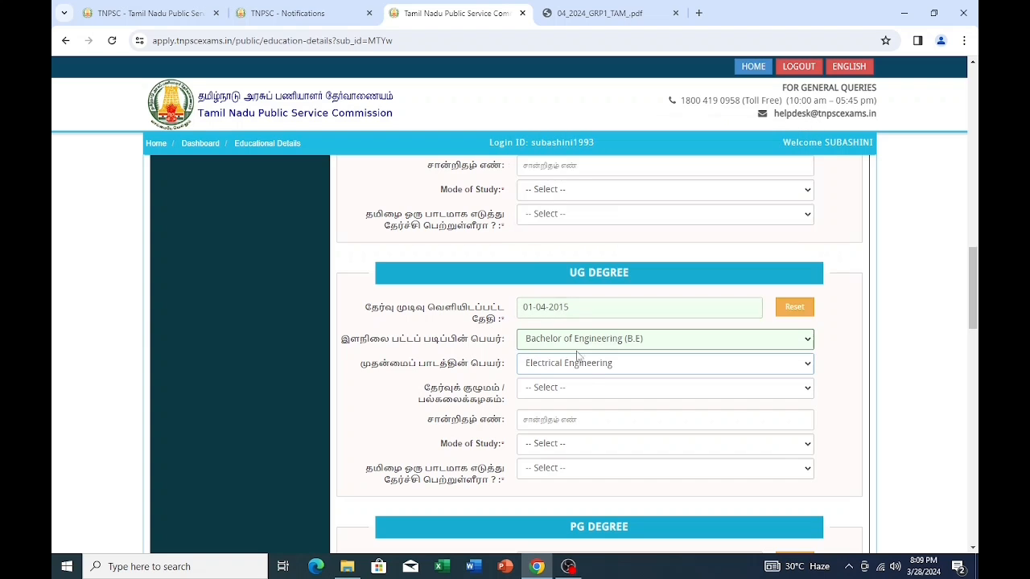
{"action": "left_click", "coordinate": [581, 388]}
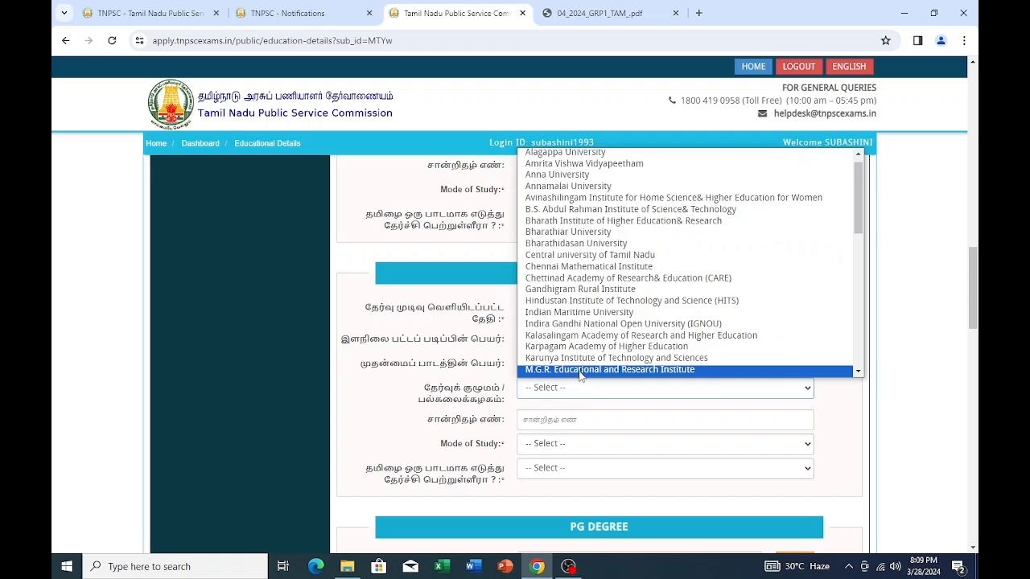
{"action": "left_click", "coordinate": [574, 177]}
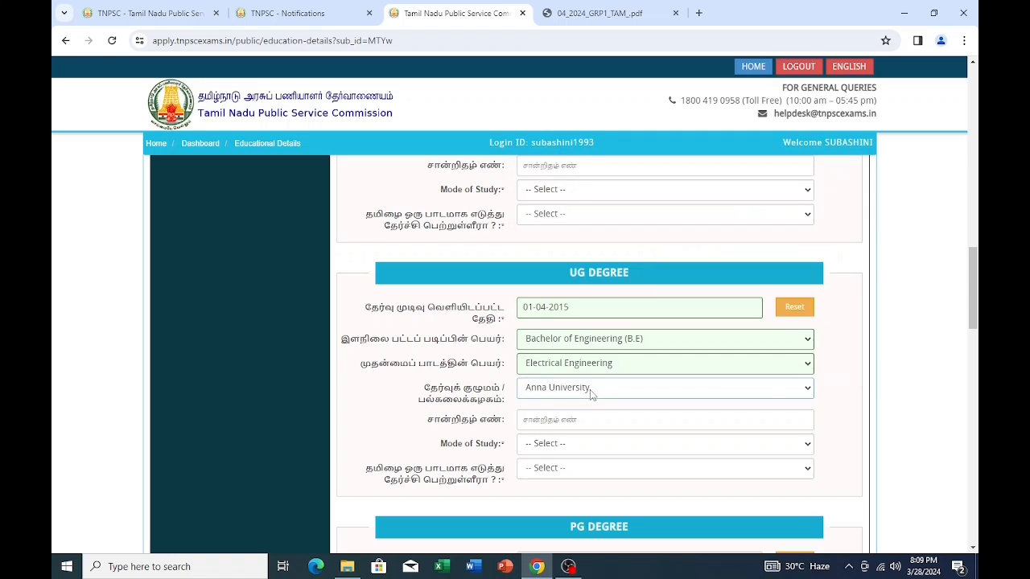
{"action": "scroll", "coordinate": [590, 389], "scroll_direction": "down", "scroll_amount": 1}
- Enter the UG certificate number, set mode of study to Regular, and answer No for Tamil
{"action": "left_click", "coordinate": [582, 357]}
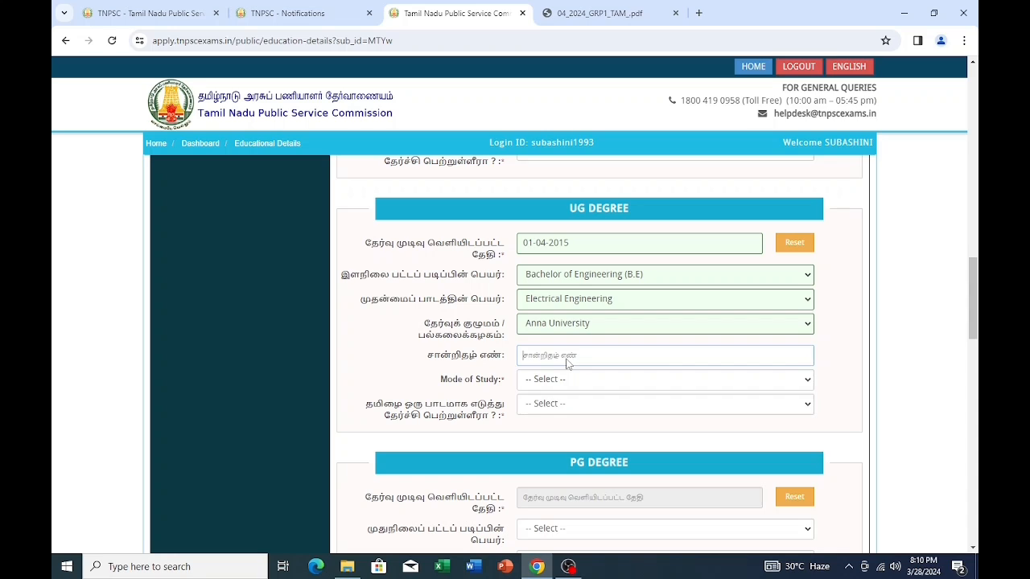
{"action": "left_click", "coordinate": [605, 381]}
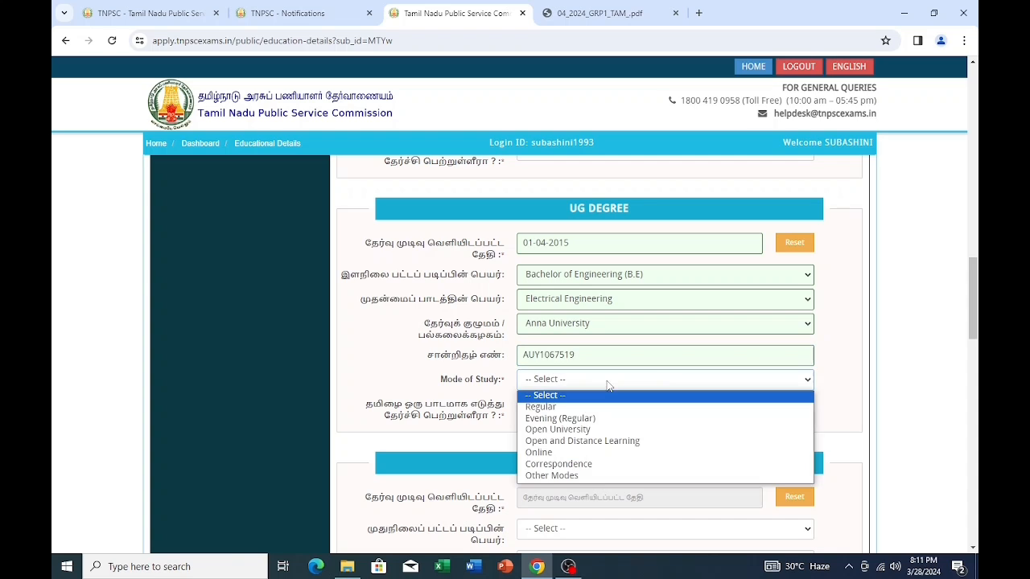
{"action": "left_click", "coordinate": [561, 407]}
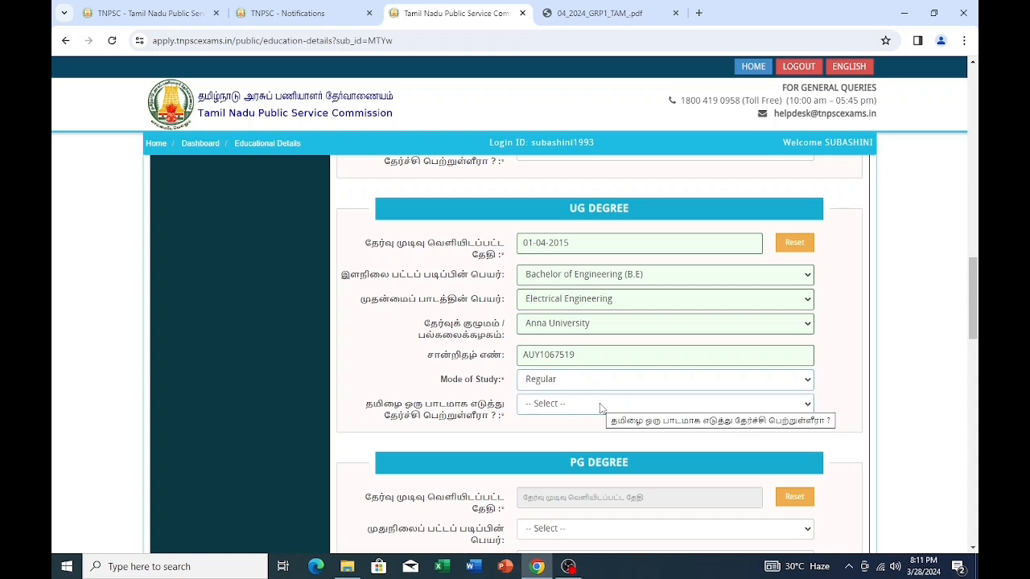
{"action": "left_click", "coordinate": [807, 408]}
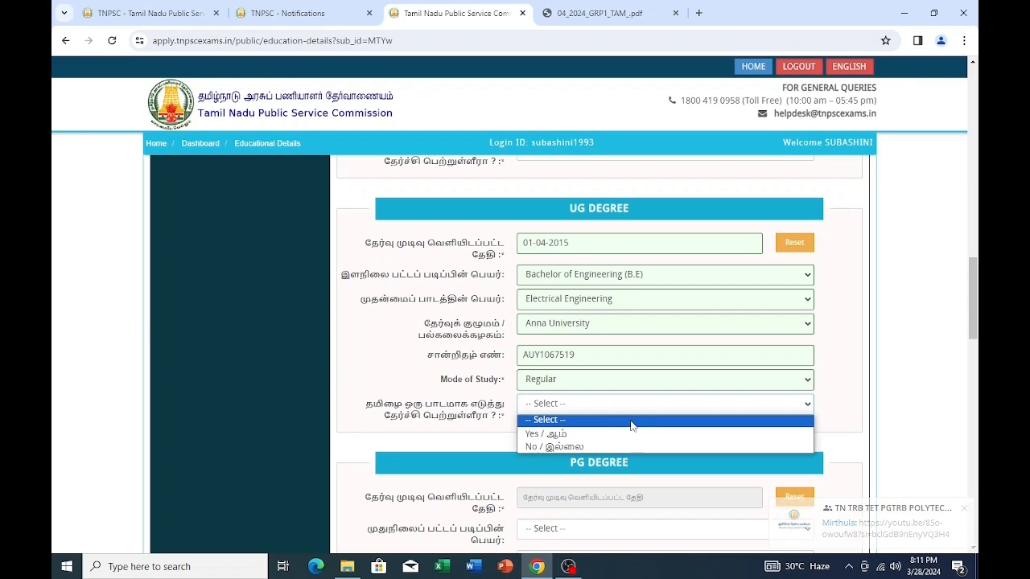
{"action": "left_click", "coordinate": [561, 447]}
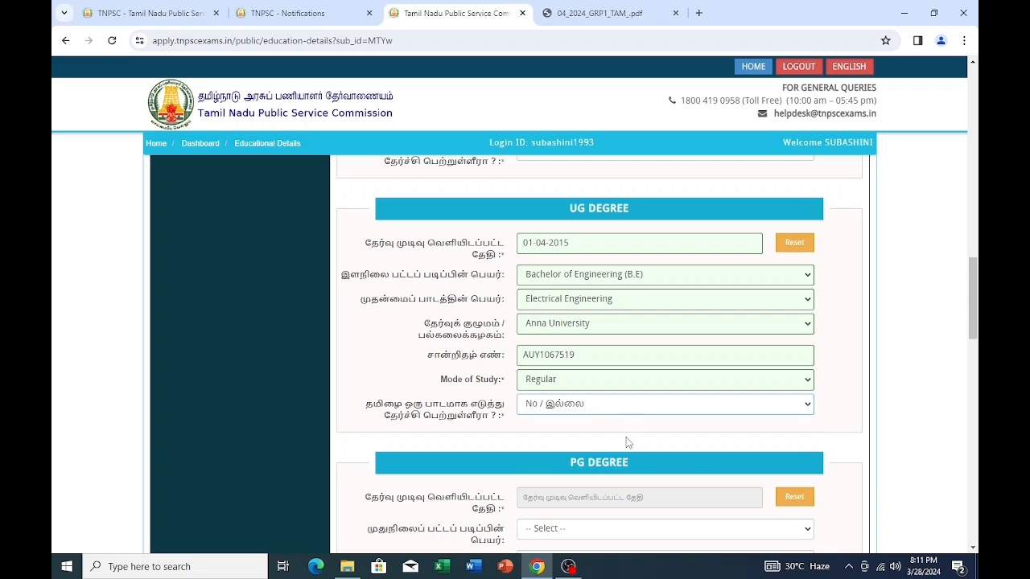
{"action": "scroll", "coordinate": [616, 432], "scroll_direction": "down", "scroll_amount": 2}
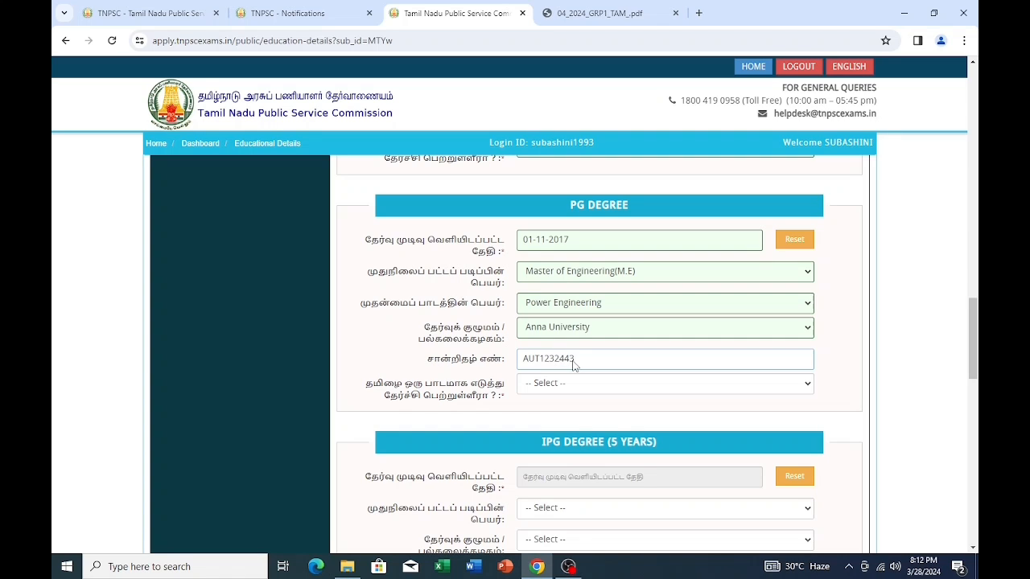
- Answer No to studying Tamil as a subject in the PG Degree
{"action": "left_click", "coordinate": [700, 385]}
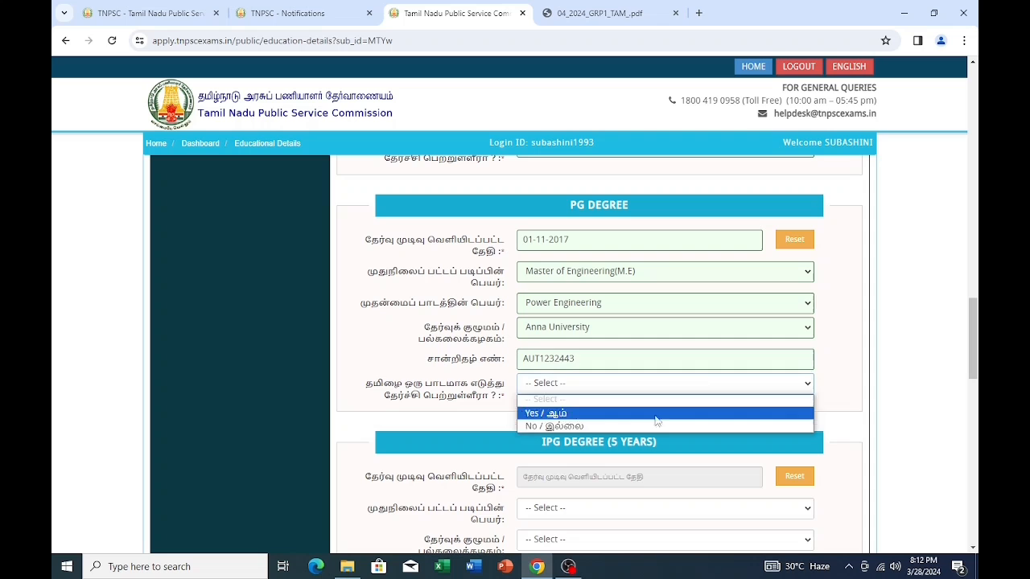
{"action": "left_click", "coordinate": [608, 428]}
{"action": "scroll", "coordinate": [608, 432], "scroll_direction": "down", "scroll_amount": 7}
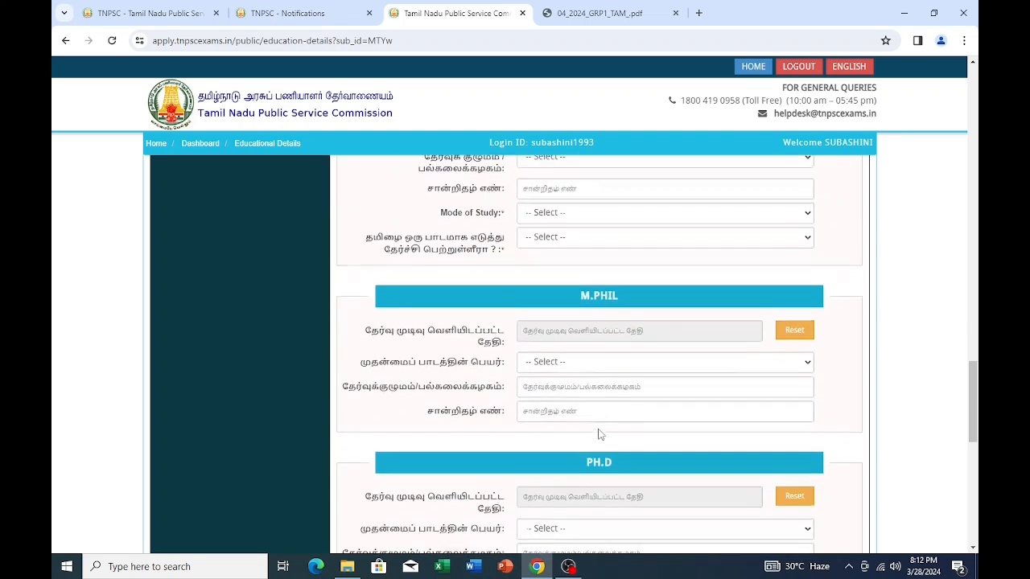
- Enter a height of 143 cm, accept the declaration, and save the educational details
{"action": "scroll", "coordinate": [599, 432], "scroll_direction": "down", "scroll_amount": 3}
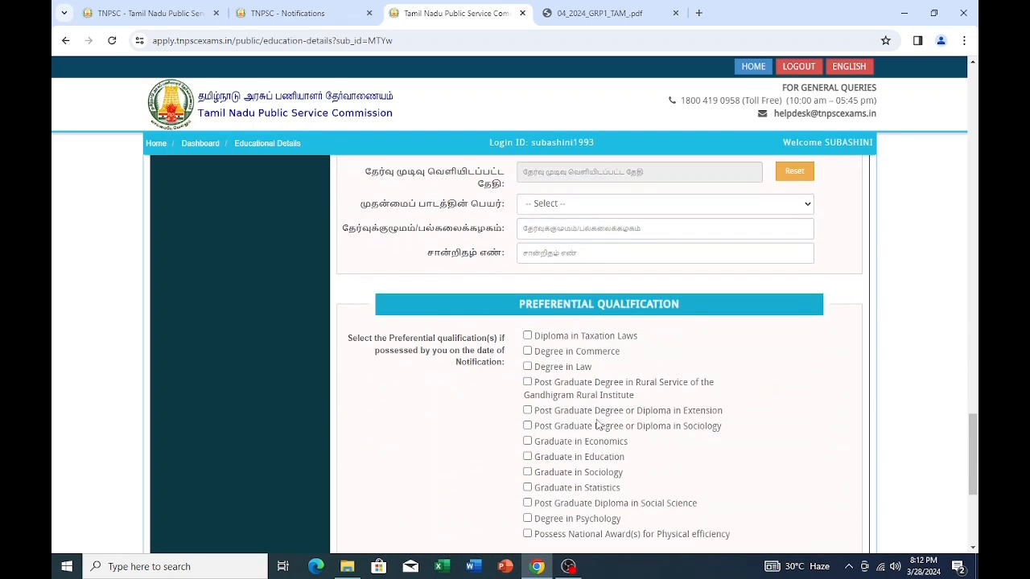
{"action": "scroll", "coordinate": [563, 354], "scroll_direction": "down", "scroll_amount": 1}
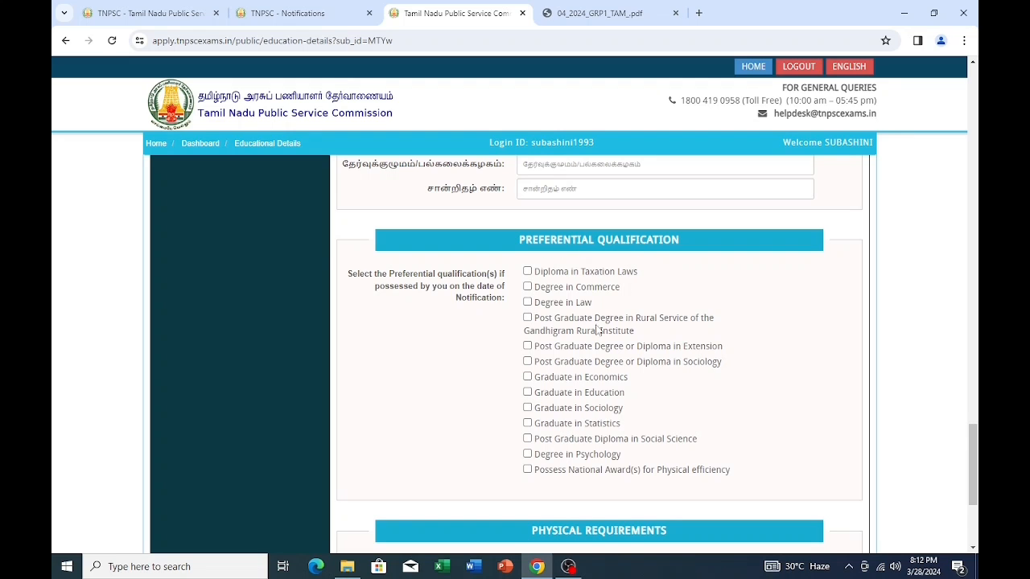
{"action": "scroll", "coordinate": [576, 367], "scroll_direction": "down", "scroll_amount": 3}
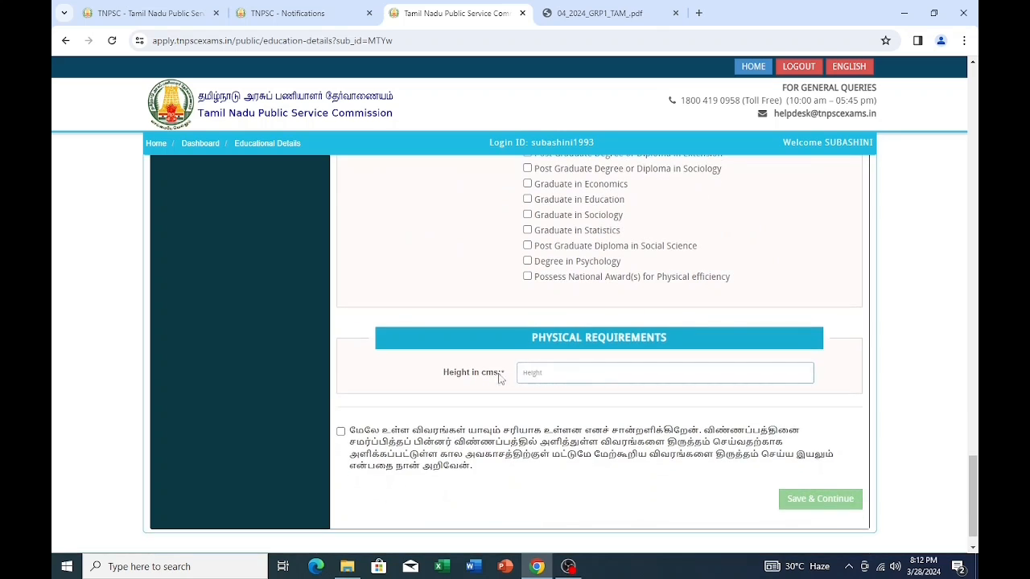
{"action": "left_click", "coordinate": [684, 371]}
{"action": "type", "text": "143"}
{"action": "left_click", "coordinate": [340, 432]}
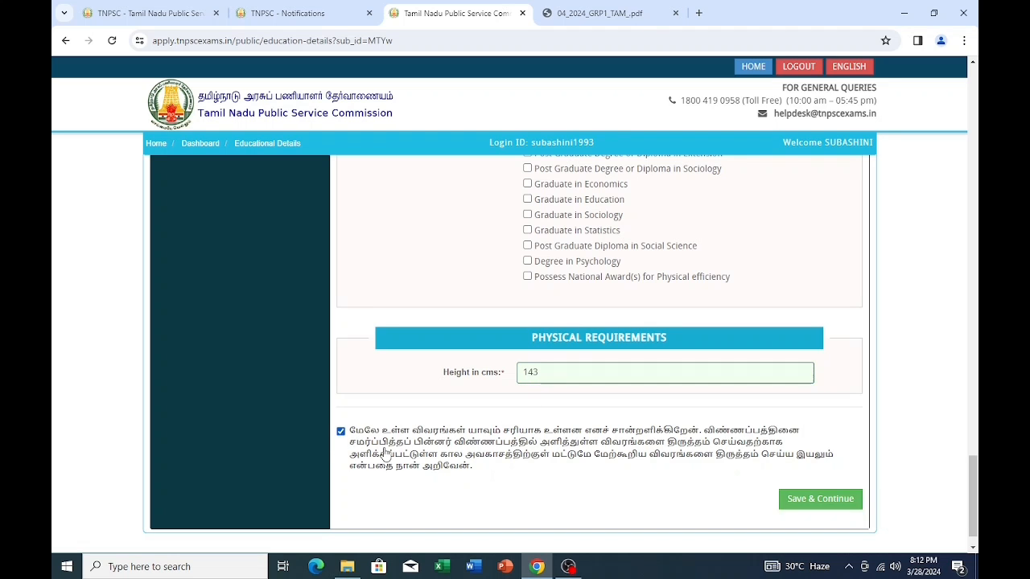
{"action": "left_click", "coordinate": [814, 502]}
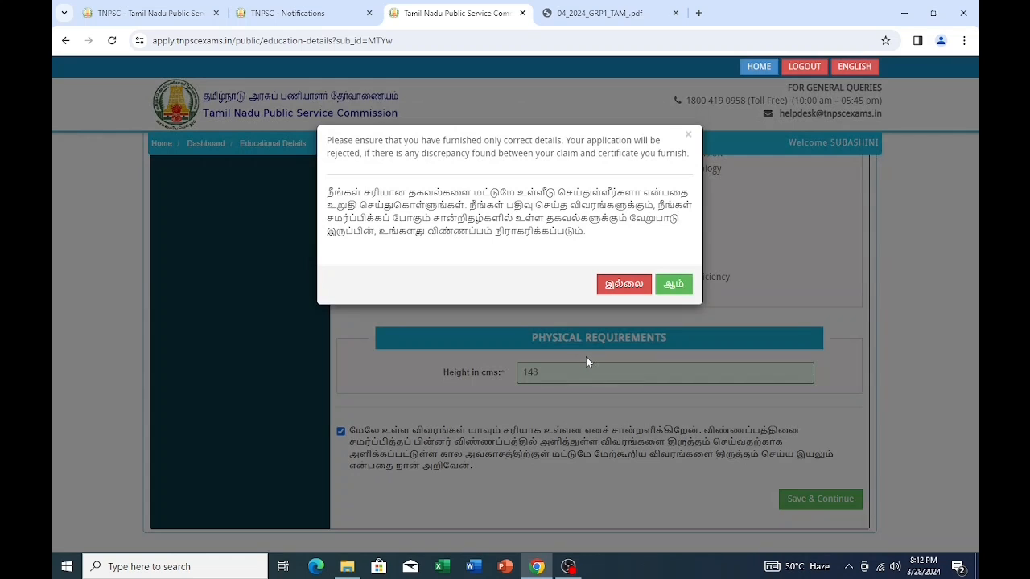
- Confirm the accuracy prompt, answer ஆம் to PSTM, and mark SSLC, HSC and UG as Tamil medium
{"action": "left_click", "coordinate": [673, 284]}
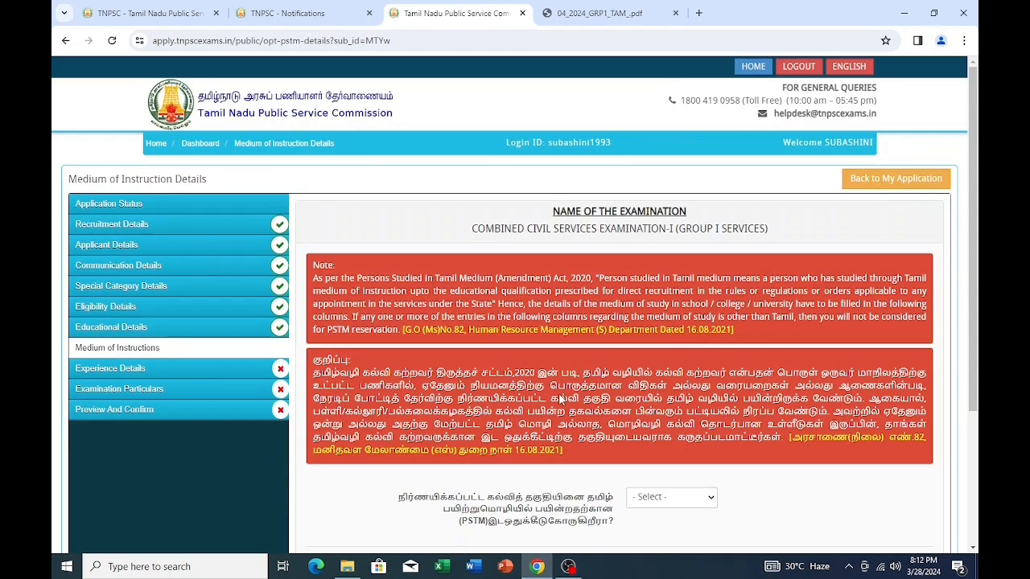
{"action": "scroll", "coordinate": [612, 322], "scroll_direction": "down", "scroll_amount": 3}
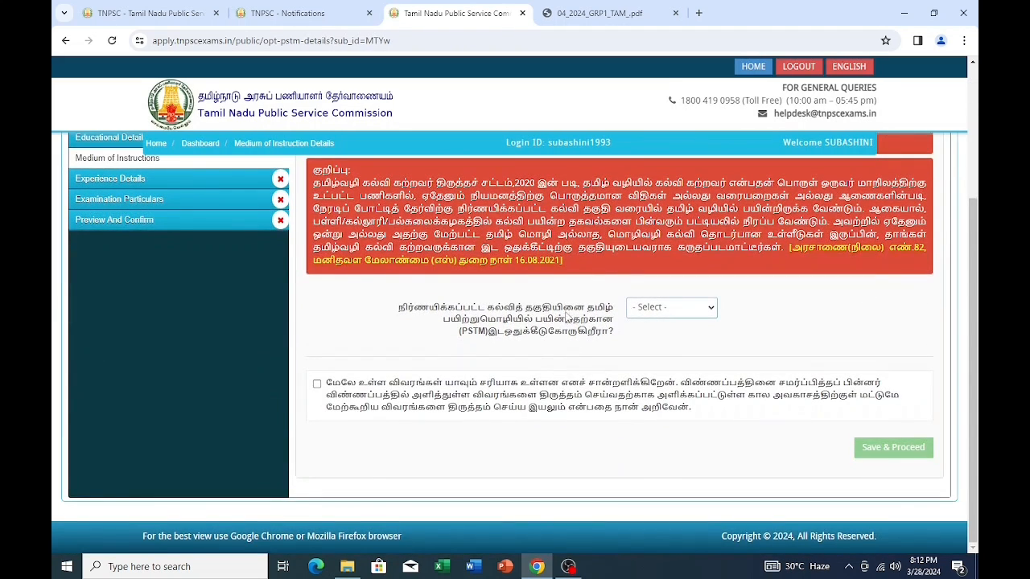
{"action": "left_click", "coordinate": [682, 316]}
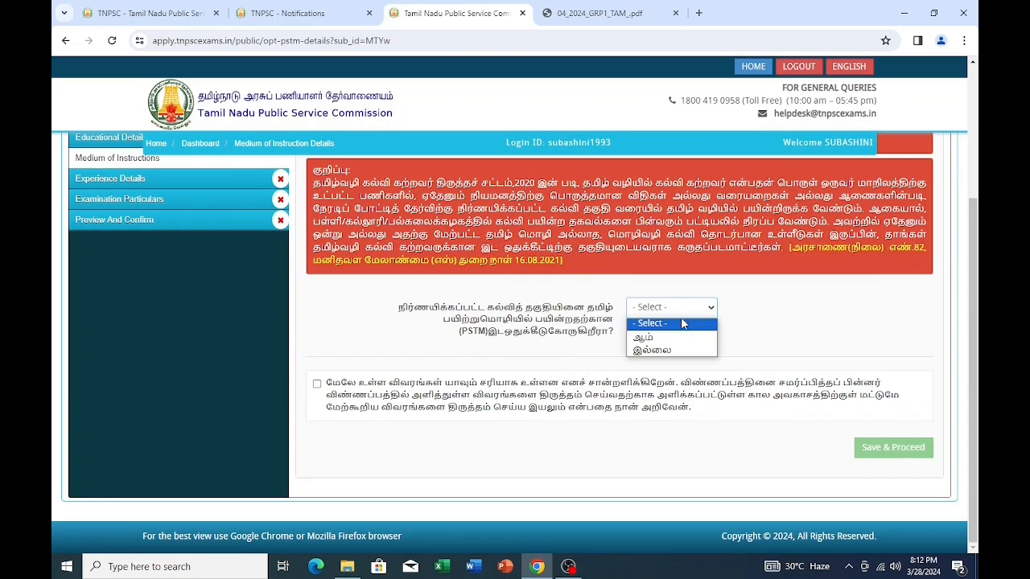
{"action": "left_click", "coordinate": [672, 338]}
{"action": "scroll", "coordinate": [519, 416], "scroll_direction": "down", "scroll_amount": 1}
{"action": "scroll", "coordinate": [519, 416], "scroll_direction": "down", "scroll_amount": 3}
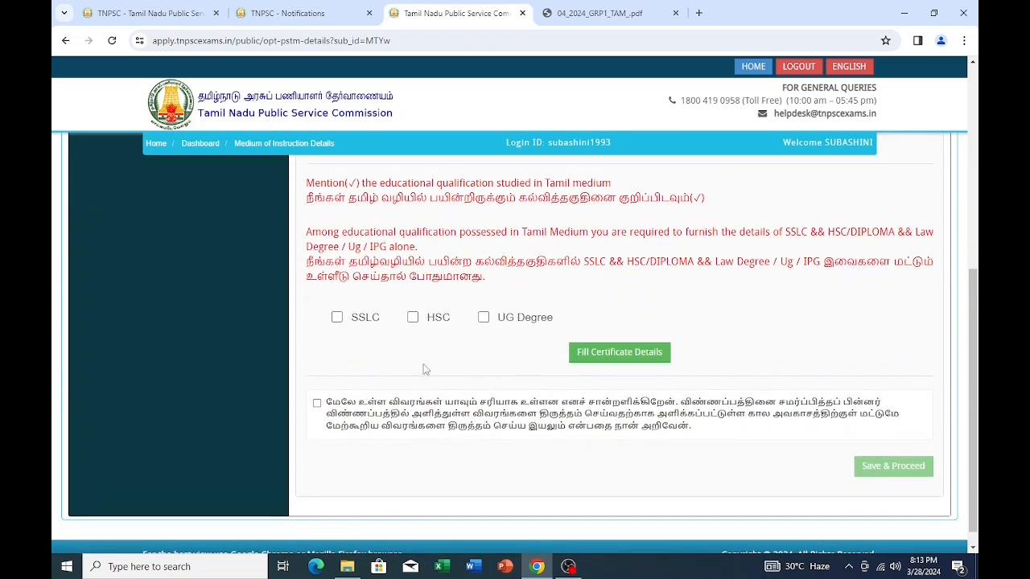
{"action": "left_click", "coordinate": [336, 317]}
{"action": "left_click", "coordinate": [413, 318]}
{"action": "left_click", "coordinate": [485, 320]}
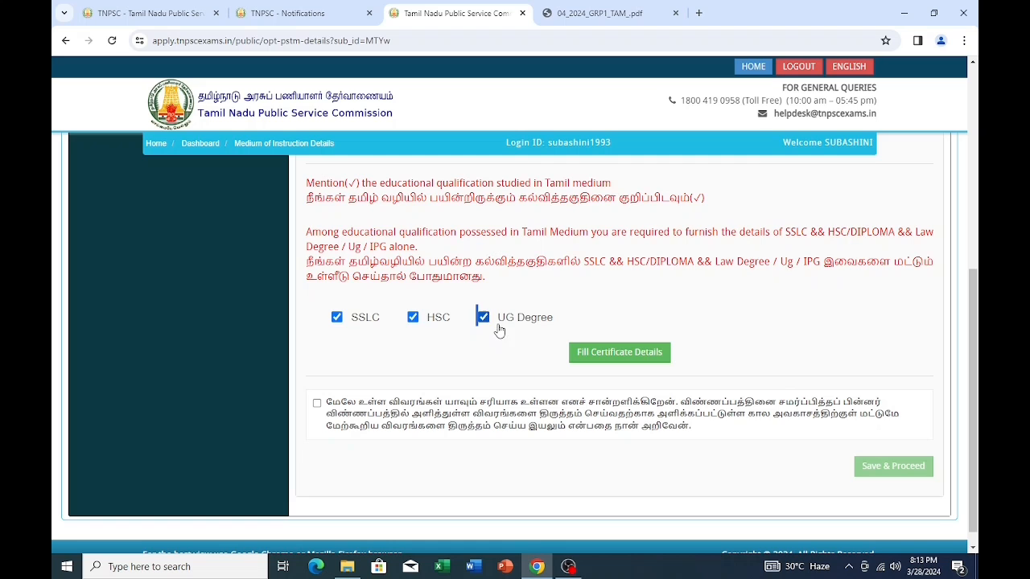
{"action": "left_click", "coordinate": [621, 354]}
- Unmark UG Degree, HSC and SSLC as studied in Tamil medium
{"action": "scroll", "coordinate": [623, 381], "scroll_direction": "down", "scroll_amount": 10}
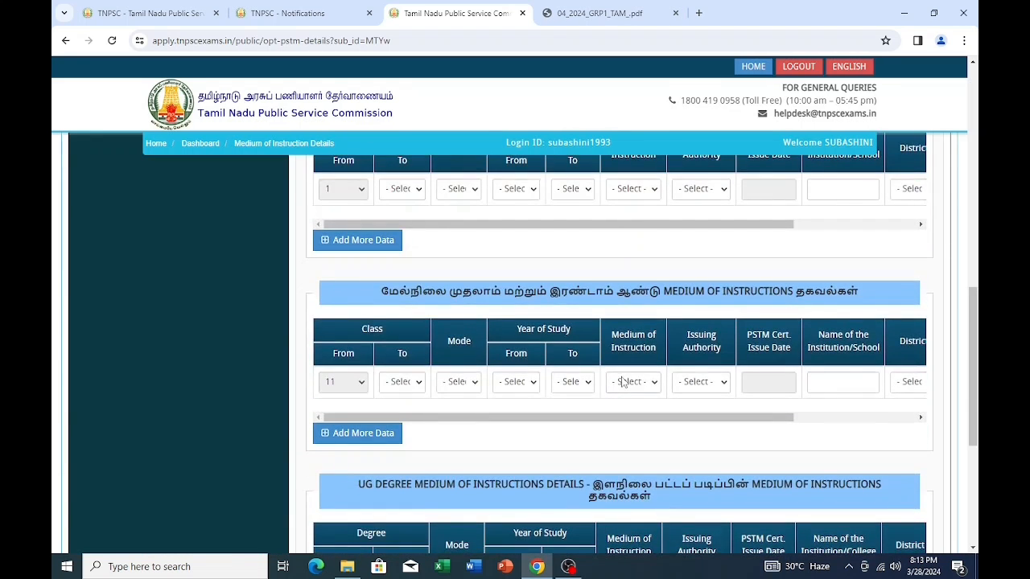
{"action": "scroll", "coordinate": [609, 389], "scroll_direction": "up", "scroll_amount": 10}
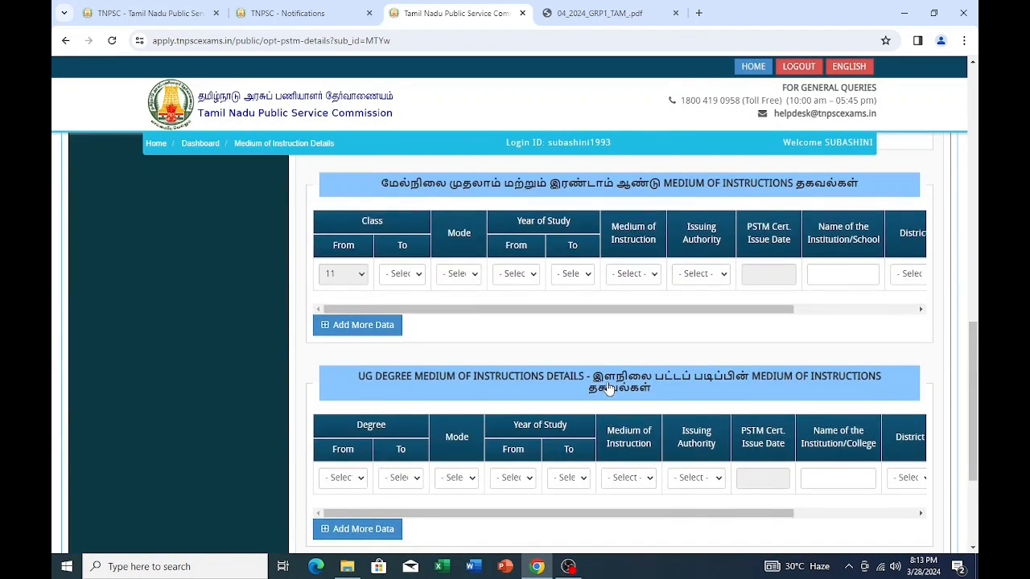
{"action": "left_click", "coordinate": [484, 352]}
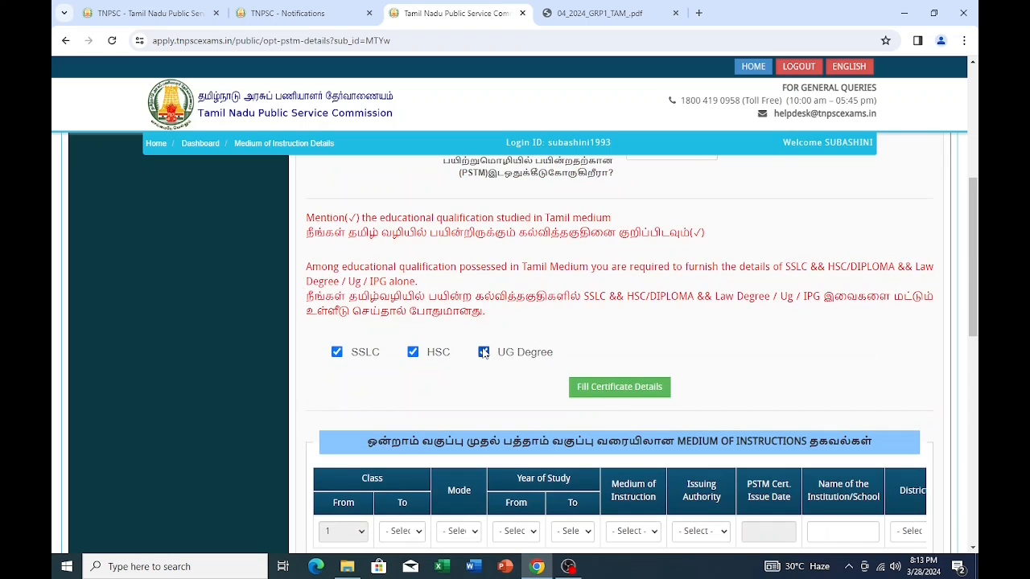
{"action": "left_click", "coordinate": [414, 354]}
{"action": "left_click", "coordinate": [337, 353]}
- Change the PSTM answer to இல்லை, confirm, accept the declaration and save the medium details
{"action": "scroll", "coordinate": [738, 394], "scroll_direction": "up", "scroll_amount": 2}
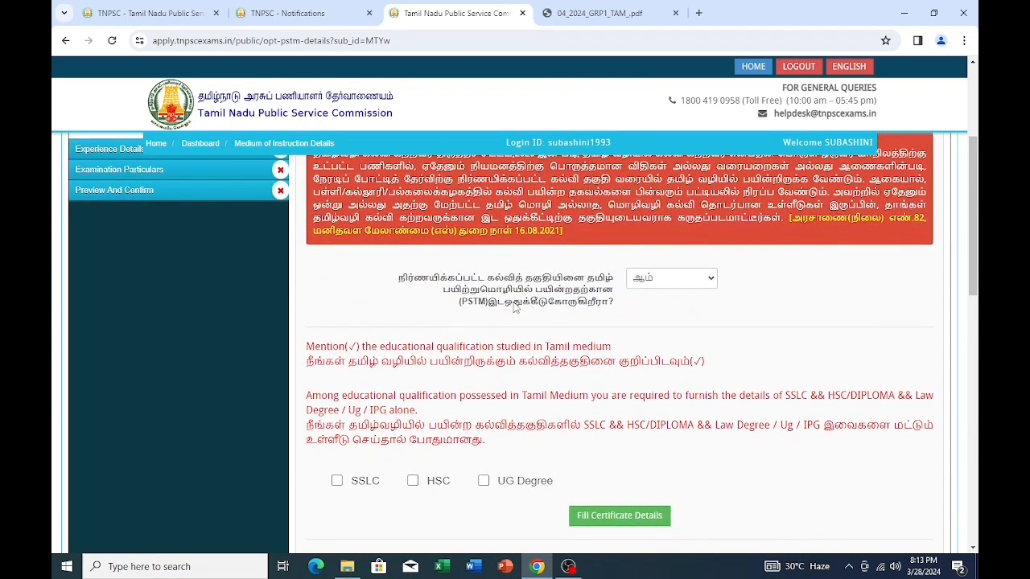
{"action": "left_click", "coordinate": [709, 279]}
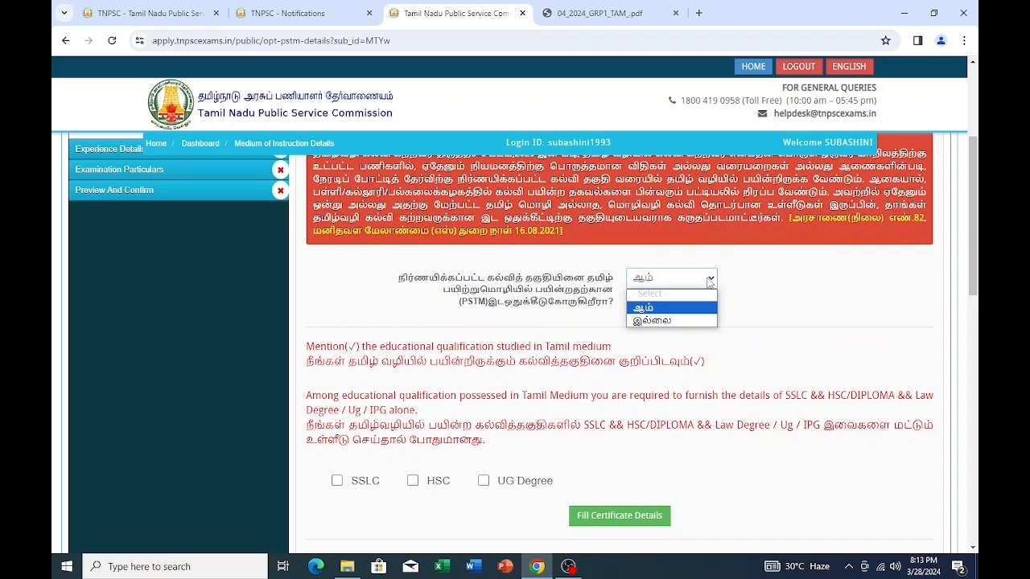
{"action": "left_click", "coordinate": [676, 322]}
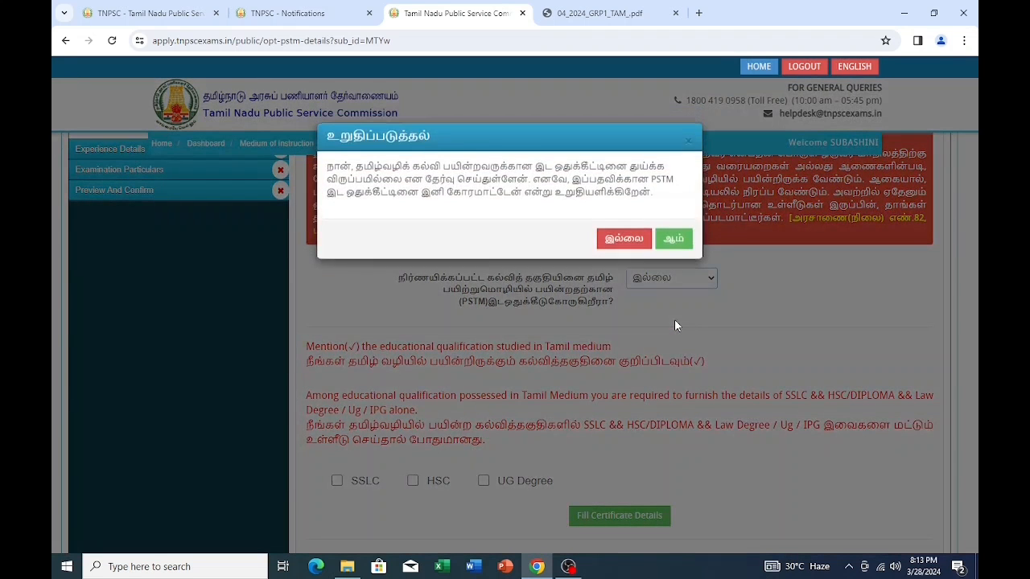
{"action": "left_click", "coordinate": [677, 245]}
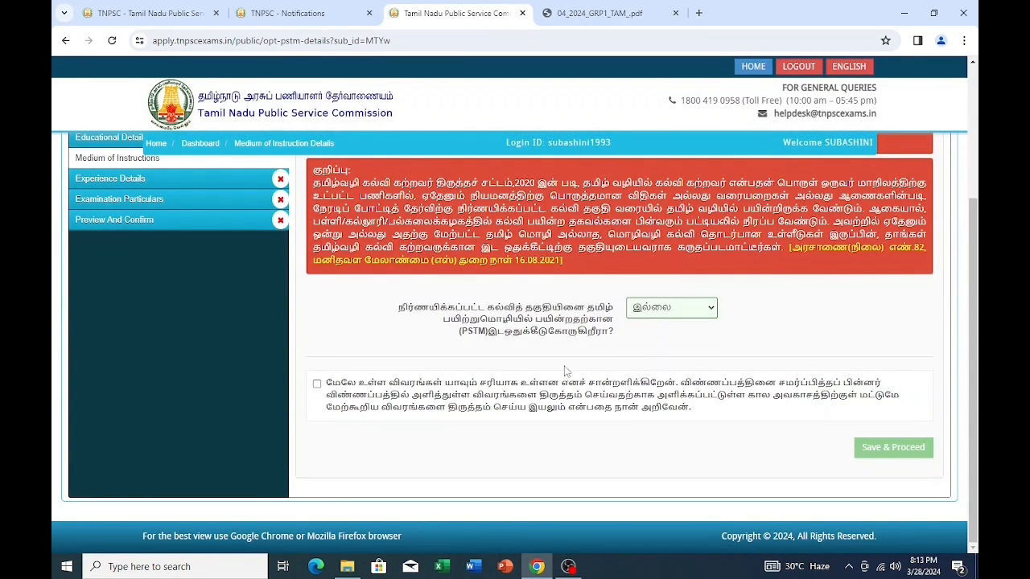
{"action": "left_click", "coordinate": [319, 385]}
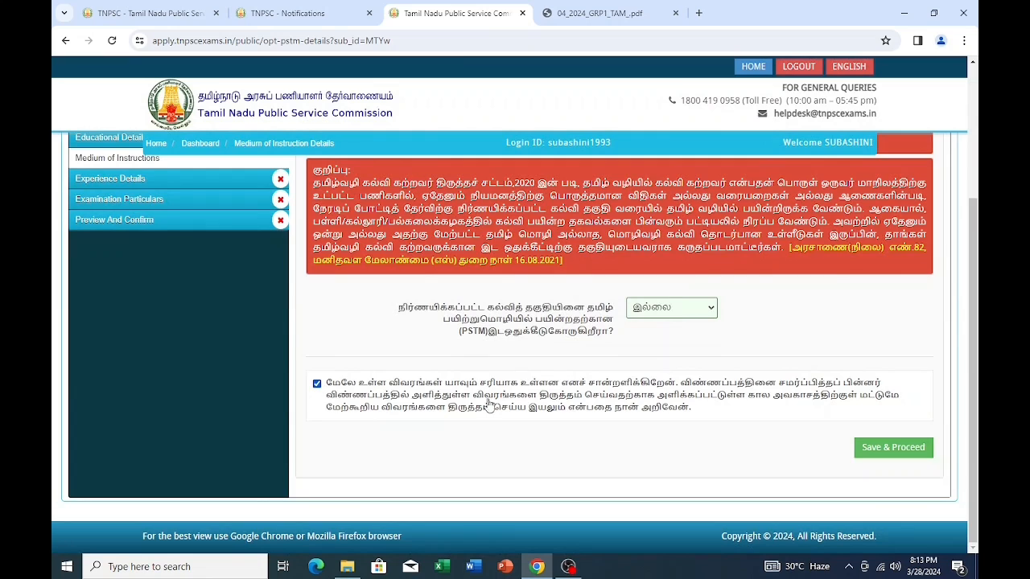
{"action": "left_click", "coordinate": [879, 447]}
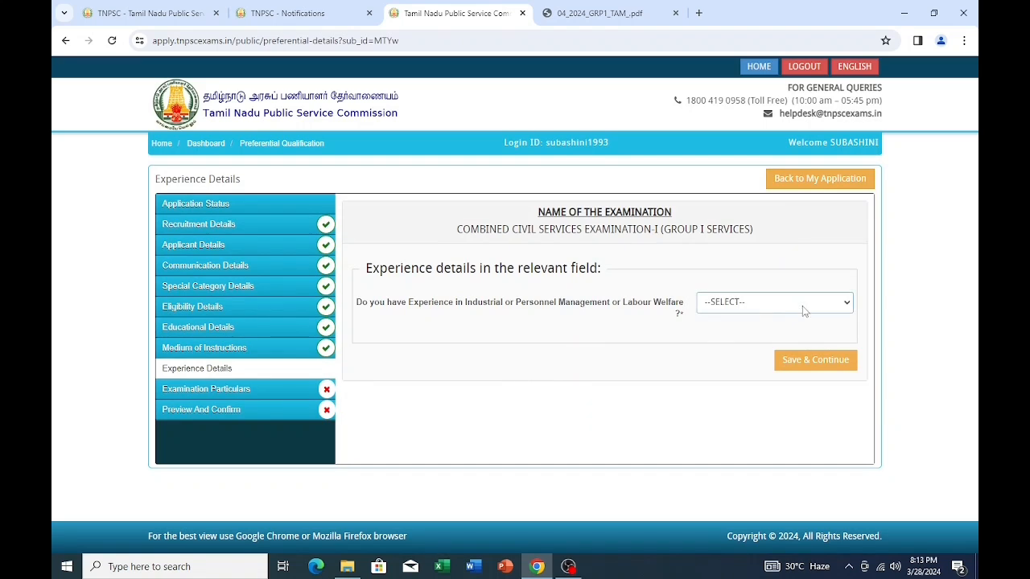
- Answer NO / இல்லை to the experience question and save the experience details
{"action": "left_click", "coordinate": [732, 304]}
{"action": "left_click", "coordinate": [747, 331]}
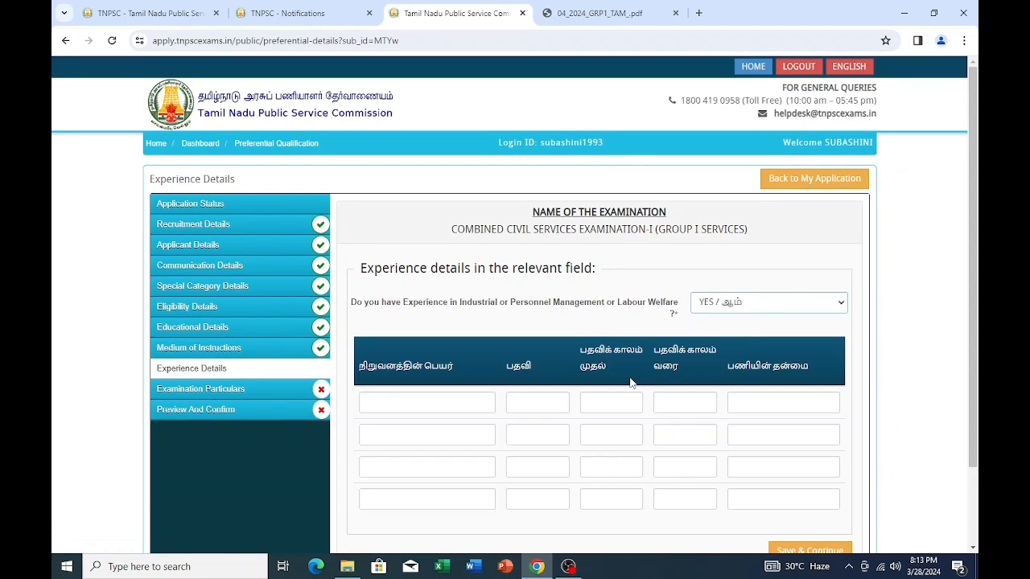
{"action": "scroll", "coordinate": [630, 383], "scroll_direction": "down", "scroll_amount": 2}
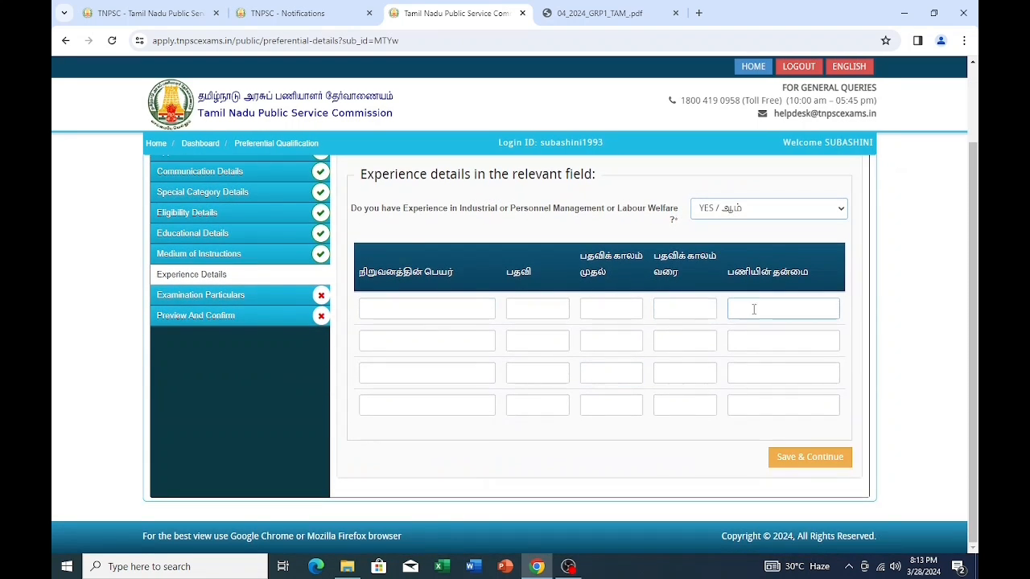
{"action": "left_click", "coordinate": [835, 211]}
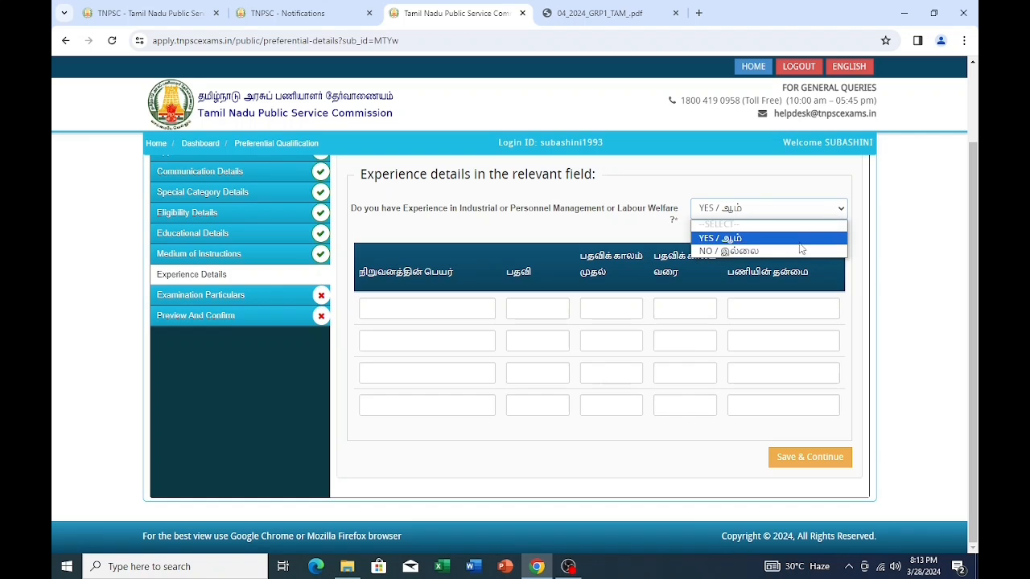
{"action": "left_click", "coordinate": [803, 250]}
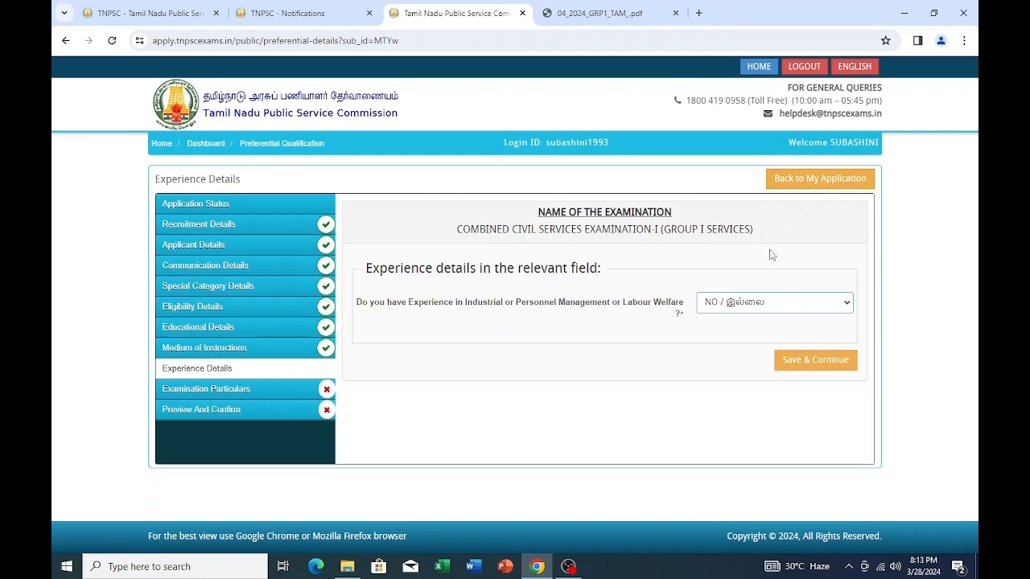
{"action": "left_click", "coordinate": [813, 361]}
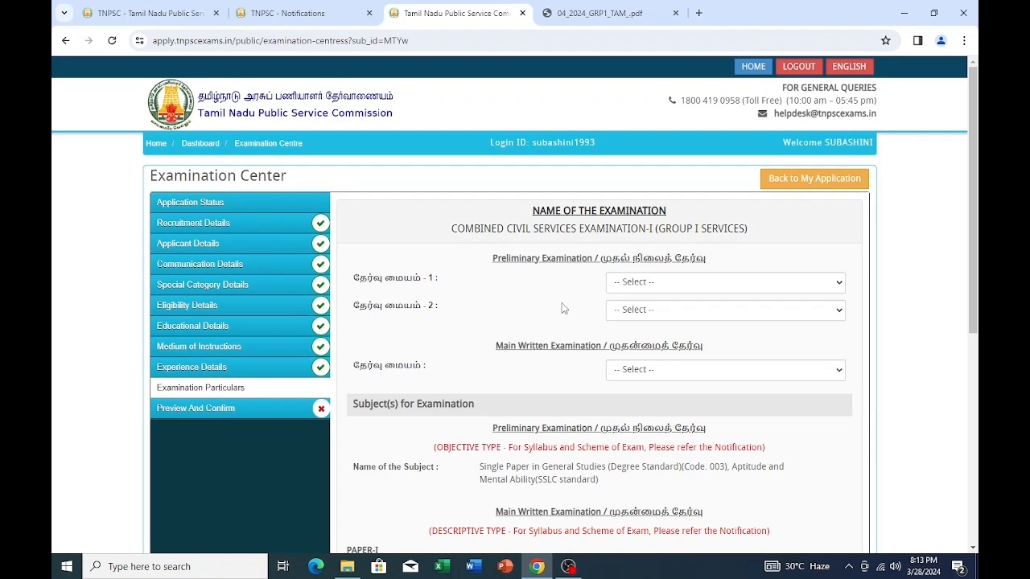
{"action": "left_click", "coordinate": [823, 285]}
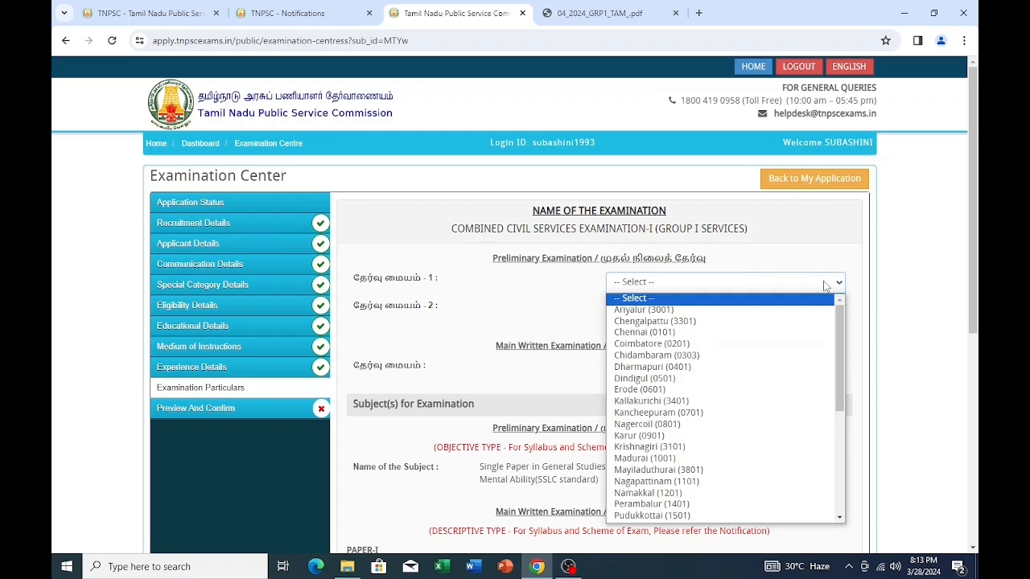
- Choose Dharmapuri (0401) and Salem (1701) as preliminary centres, Chennai(0101) as main, and tick the declaration
{"action": "left_click", "coordinate": [674, 366]}
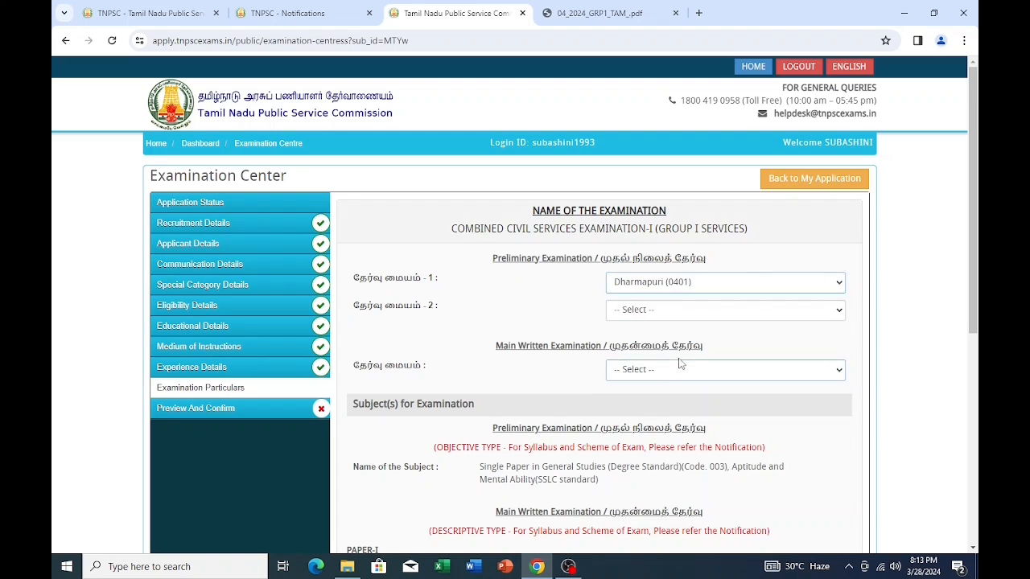
{"action": "left_click", "coordinate": [807, 312]}
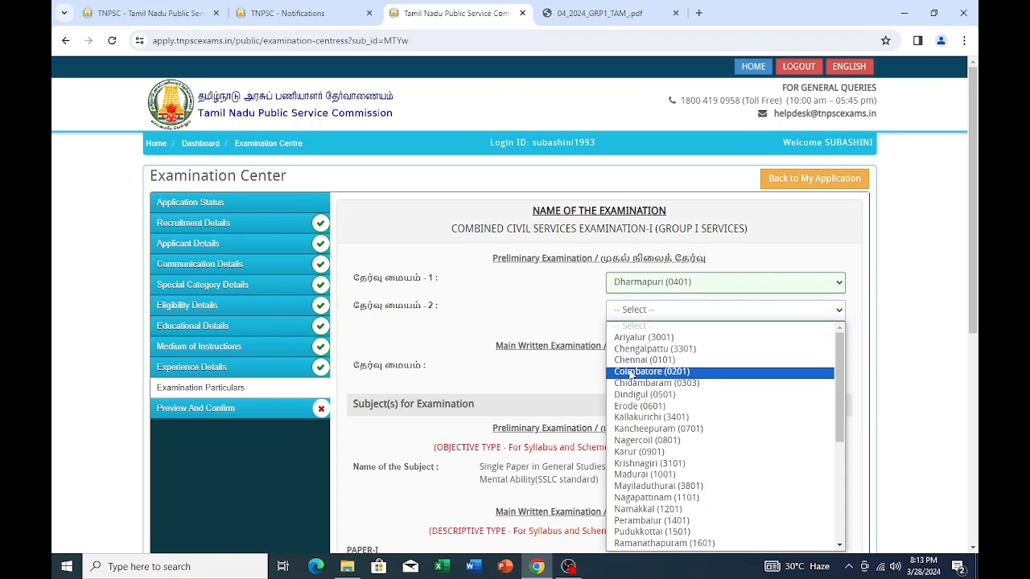
{"action": "scroll", "coordinate": [641, 387], "scroll_direction": "down", "scroll_amount": 3}
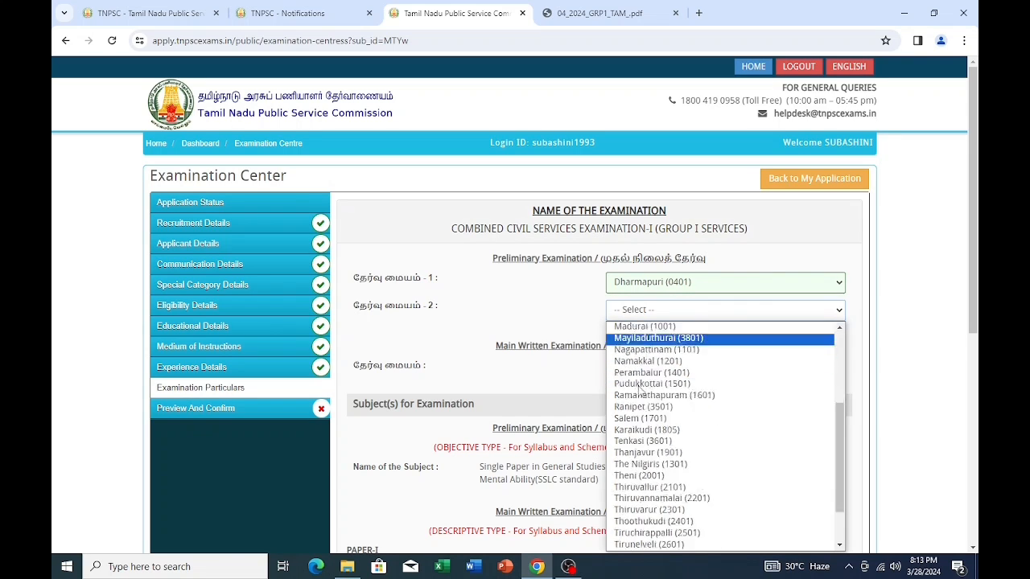
{"action": "scroll", "coordinate": [640, 399], "scroll_direction": "up", "scroll_amount": 2}
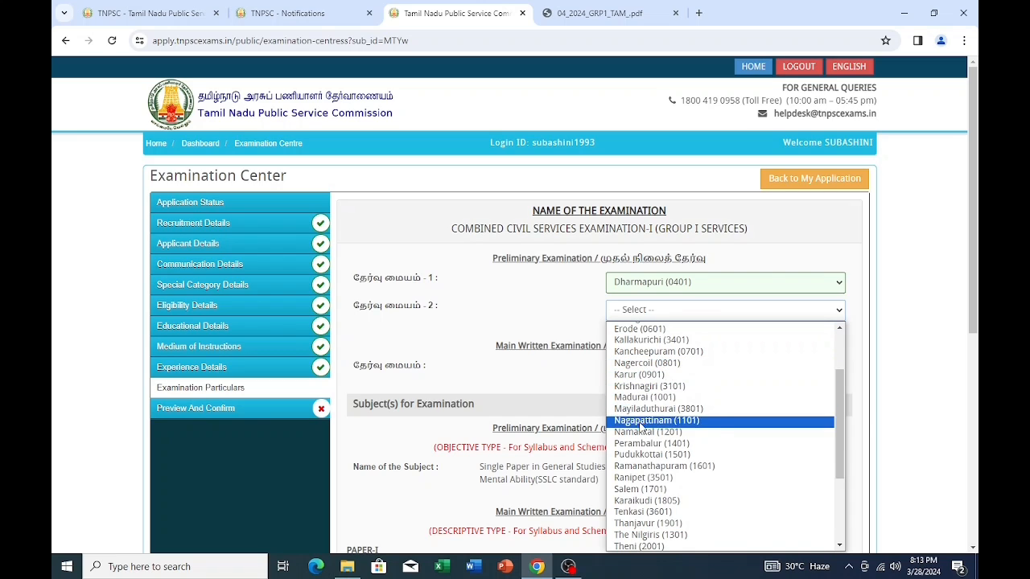
{"action": "left_click", "coordinate": [648, 489]}
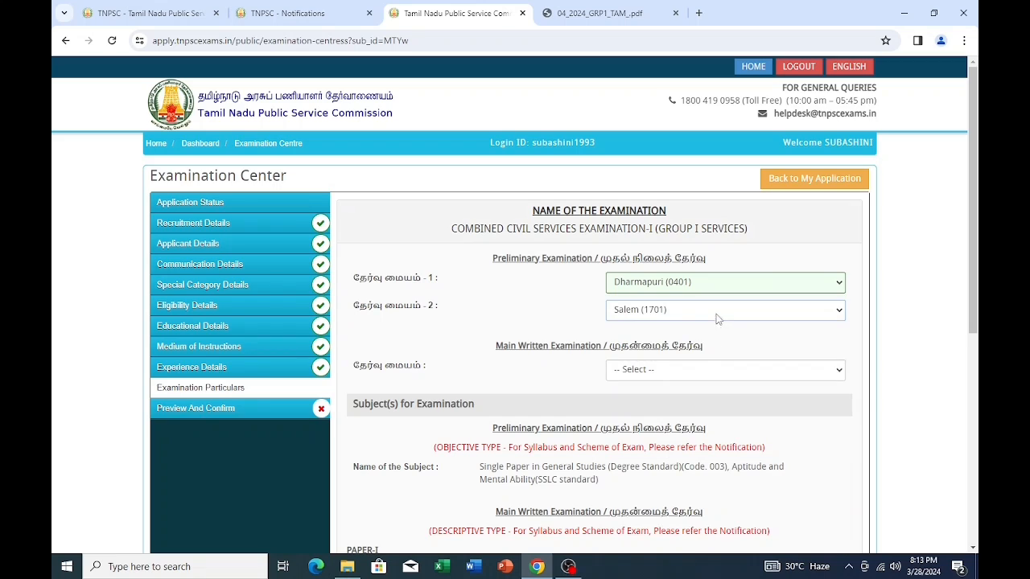
{"action": "left_click", "coordinate": [756, 375]}
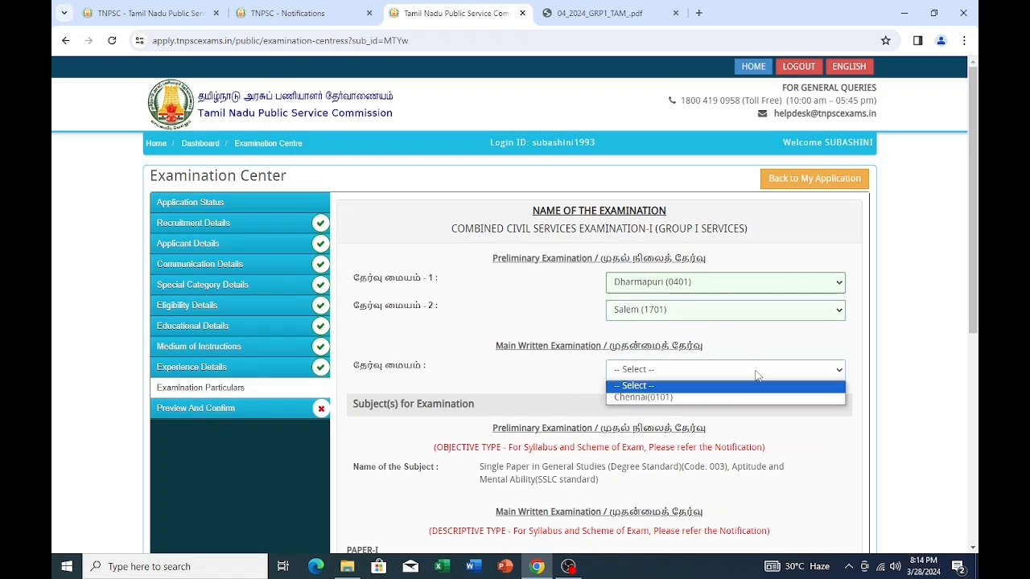
{"action": "left_click", "coordinate": [666, 404]}
{"action": "scroll", "coordinate": [663, 391], "scroll_direction": "down", "scroll_amount": 2}
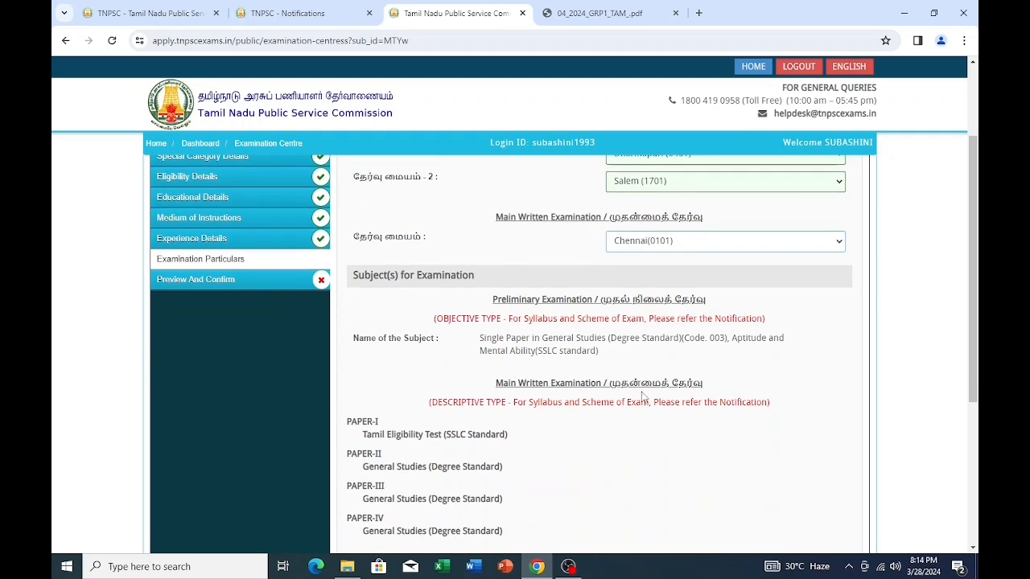
{"action": "scroll", "coordinate": [596, 398], "scroll_direction": "down", "scroll_amount": 4}
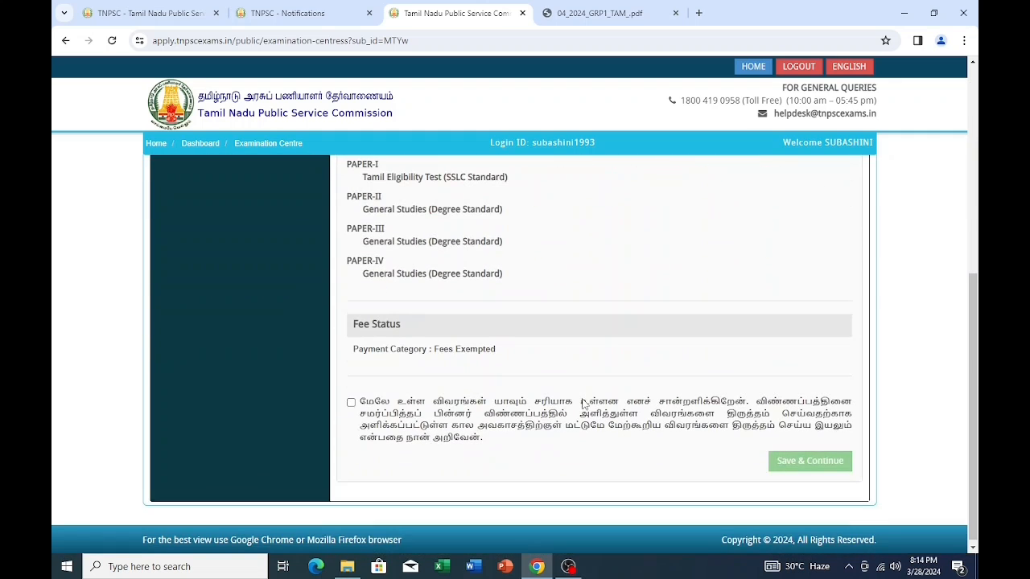
{"action": "left_click", "coordinate": [351, 402]}
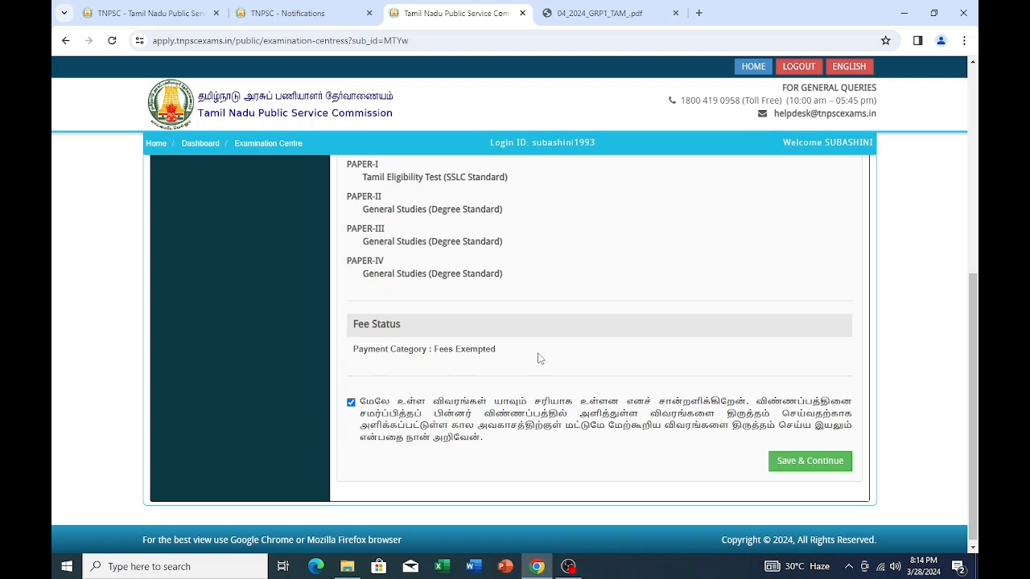
- Save the exam centre choices and bring up the application preview page
{"action": "left_click", "coordinate": [809, 460]}
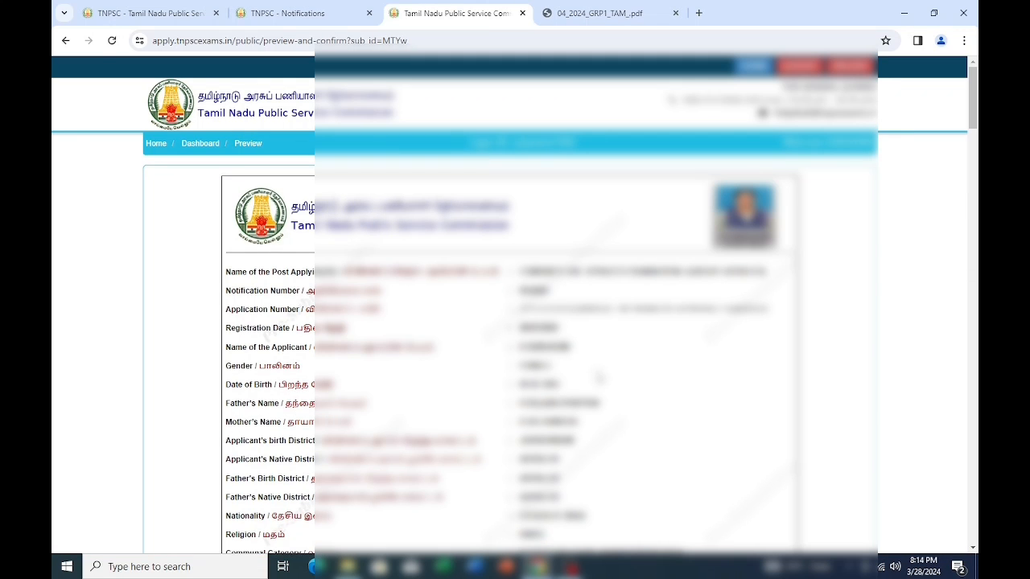
{"action": "scroll", "coordinate": [503, 378], "scroll_direction": "down", "scroll_amount": 3}
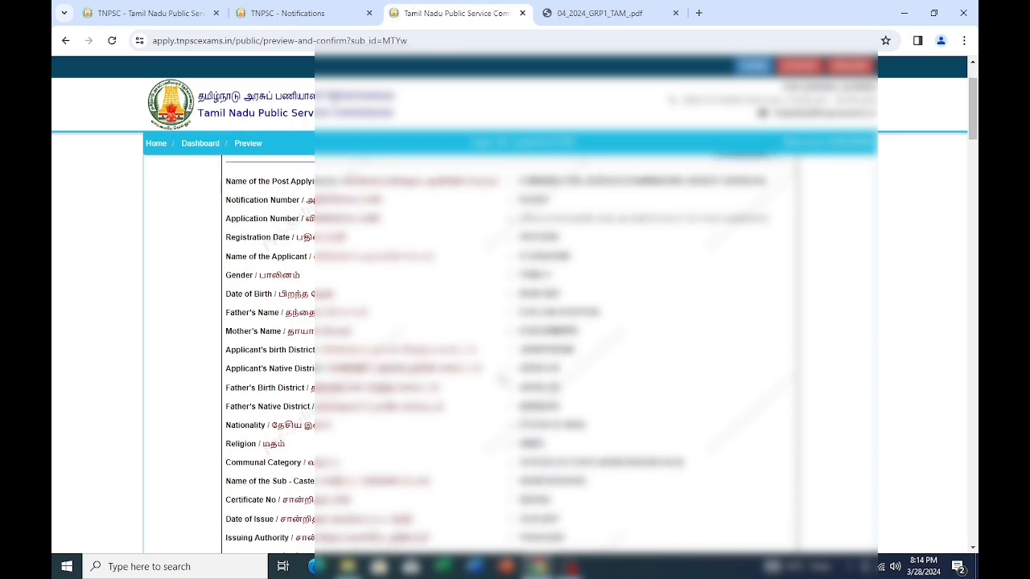
{"action": "scroll", "coordinate": [502, 380], "scroll_direction": "down", "scroll_amount": 10}
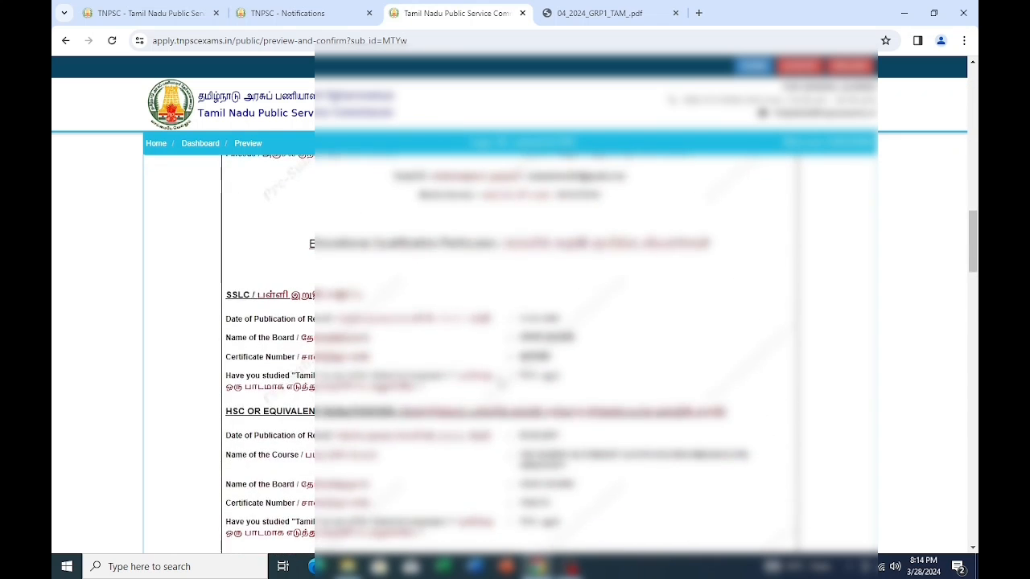
{"action": "scroll", "coordinate": [500, 384], "scroll_direction": "down", "scroll_amount": 12}
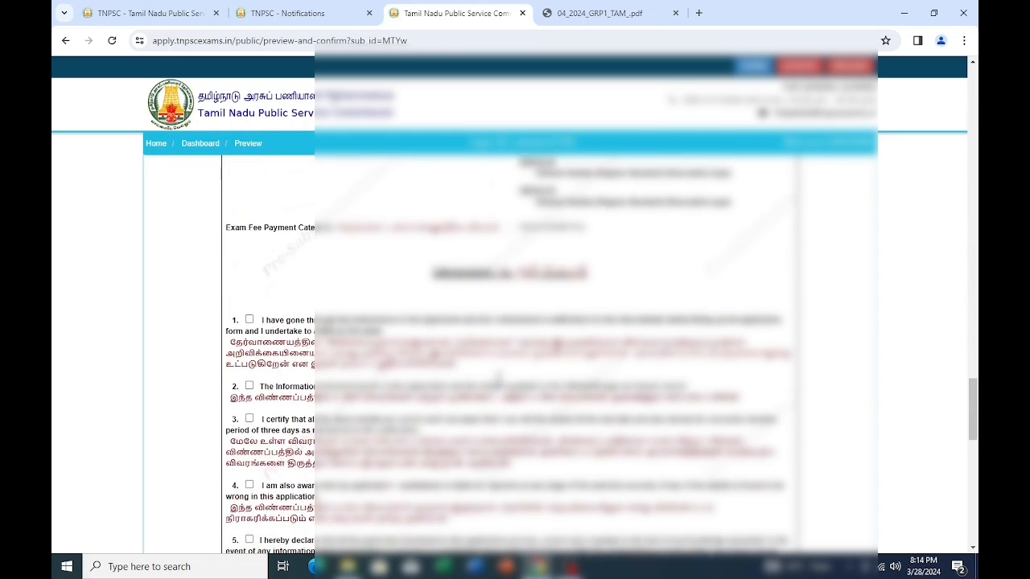
- Tick the first four declaration statements
{"action": "left_click", "coordinate": [250, 316]}
{"action": "left_click", "coordinate": [249, 382]}
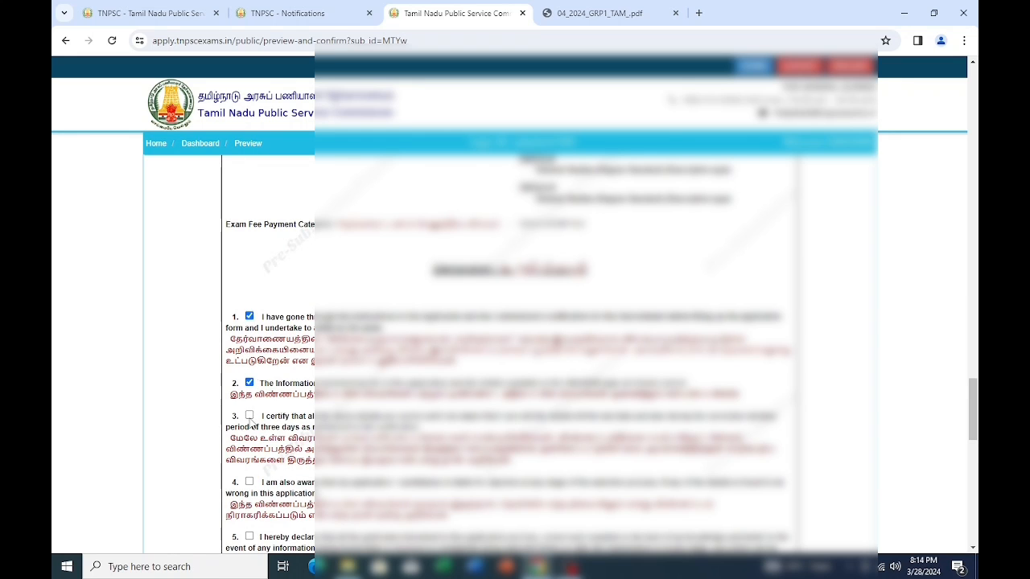
{"action": "left_click", "coordinate": [249, 415]}
{"action": "scroll", "coordinate": [250, 419], "scroll_direction": "down", "scroll_amount": 2}
{"action": "left_click", "coordinate": [250, 354]}
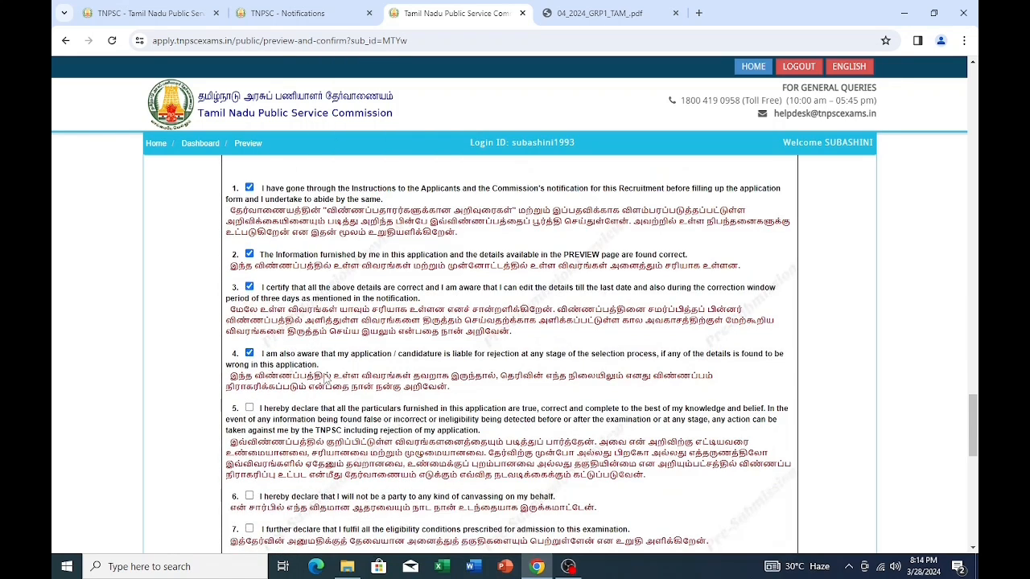
- Tick declarations 5, 6, 8 and 9
{"action": "scroll", "coordinate": [465, 361], "scroll_direction": "up", "scroll_amount": 3}
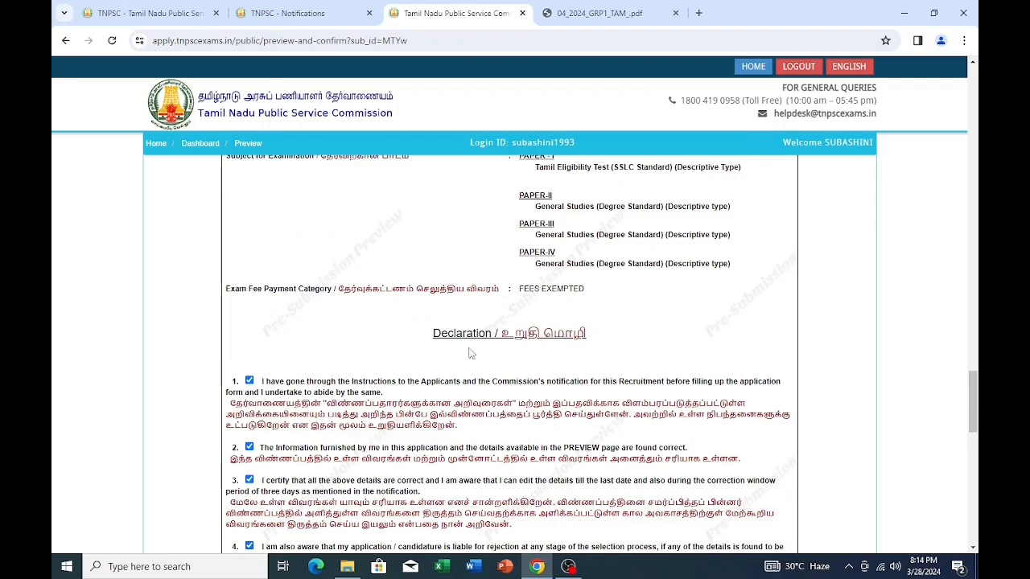
{"action": "scroll", "coordinate": [261, 402], "scroll_direction": "down", "scroll_amount": 3}
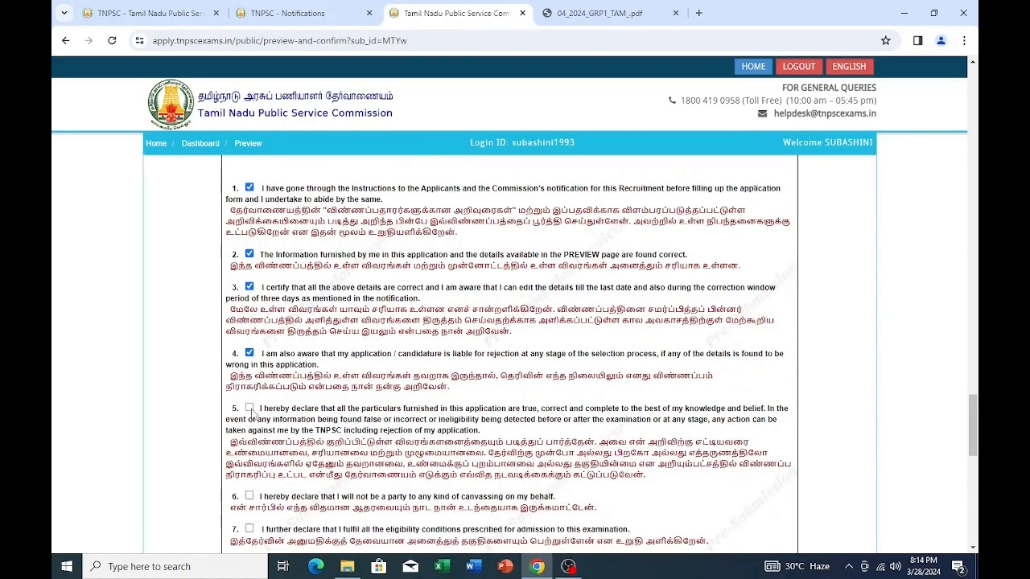
{"action": "scroll", "coordinate": [363, 412], "scroll_direction": "down", "scroll_amount": 3}
{"action": "left_click", "coordinate": [249, 303]}
{"action": "left_click", "coordinate": [249, 336]}
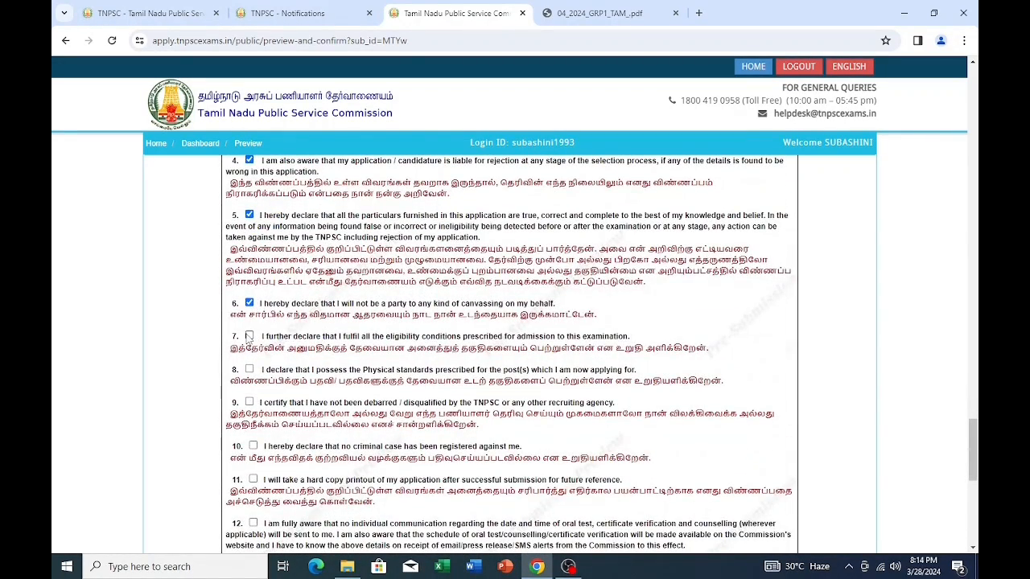
{"action": "left_click", "coordinate": [250, 369]}
{"action": "left_click", "coordinate": [249, 401]}
- Tick declarations 11, 12, 13, 14, 15 and 16
{"action": "scroll", "coordinate": [302, 402], "scroll_direction": "down", "scroll_amount": 1}
{"action": "left_click", "coordinate": [254, 415]}
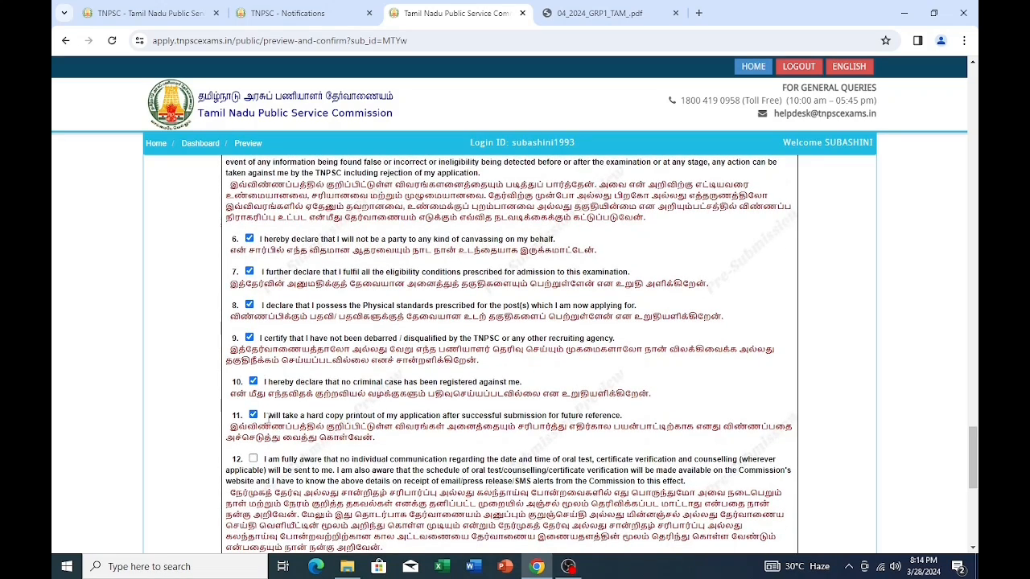
{"action": "left_click", "coordinate": [253, 460]}
{"action": "scroll", "coordinate": [471, 453], "scroll_direction": "down", "scroll_amount": 3}
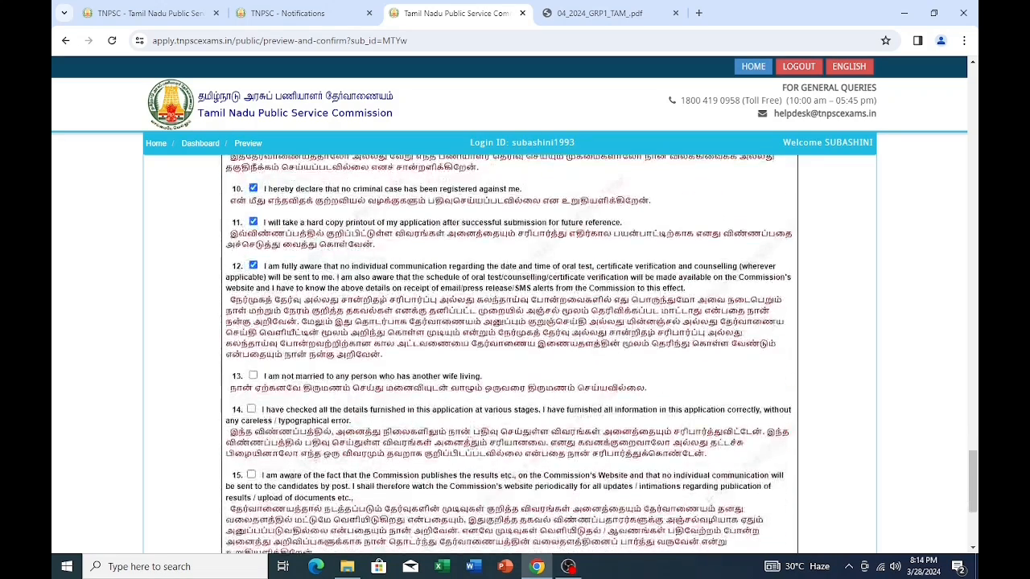
{"action": "left_click", "coordinate": [254, 376]}
{"action": "left_click", "coordinate": [251, 409]}
{"action": "left_click", "coordinate": [251, 476]}
{"action": "scroll", "coordinate": [252, 476], "scroll_direction": "down", "scroll_amount": 4}
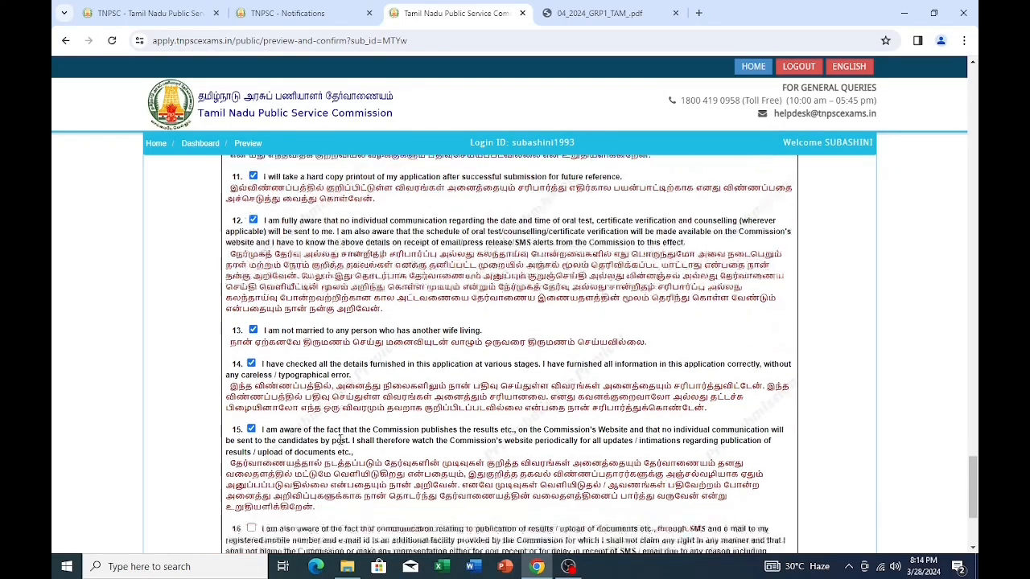
{"action": "left_click", "coordinate": [252, 336]}
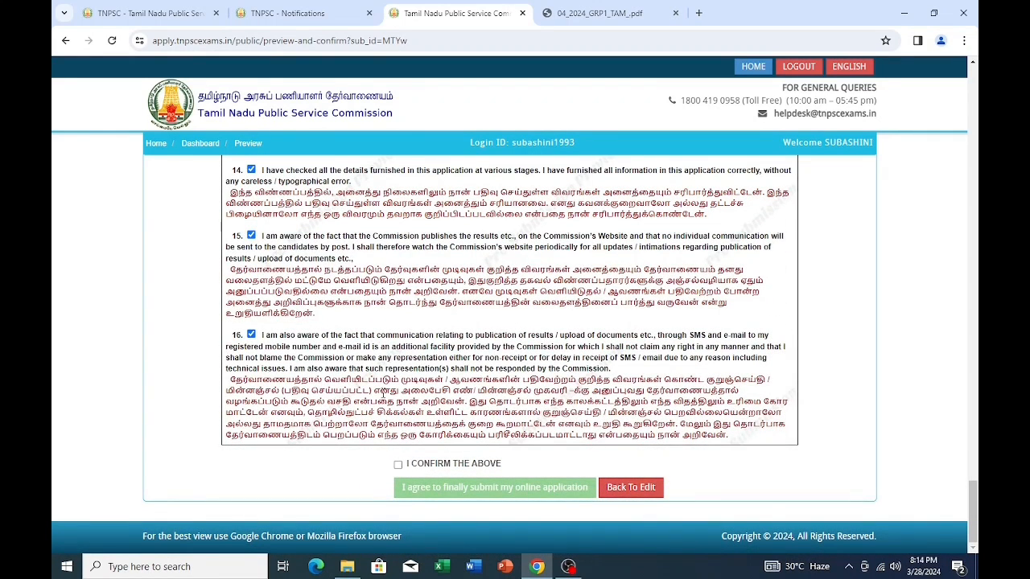
- Confirm the declarations, accept the no-edit and print-out warnings, and reach the final preview
{"action": "left_click", "coordinate": [398, 464]}
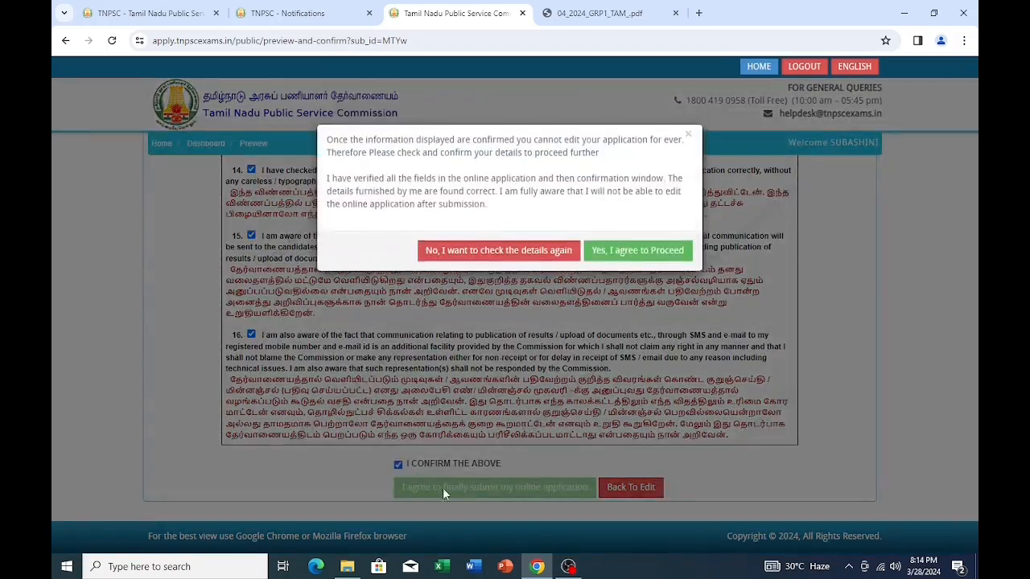
{"action": "left_click", "coordinate": [637, 250]}
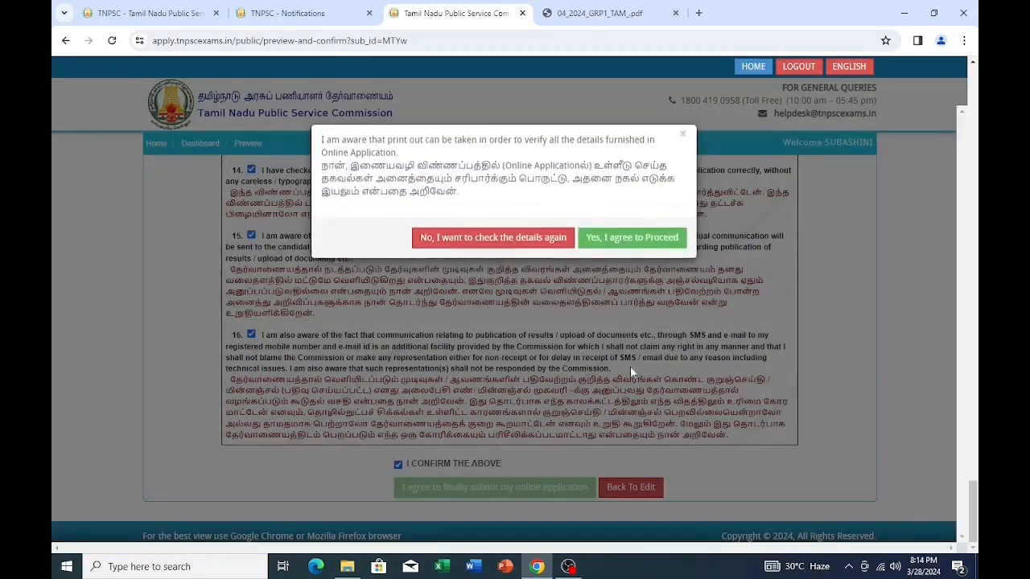
{"action": "left_click", "coordinate": [633, 238]}
{"action": "left_click", "coordinate": [523, 487]}
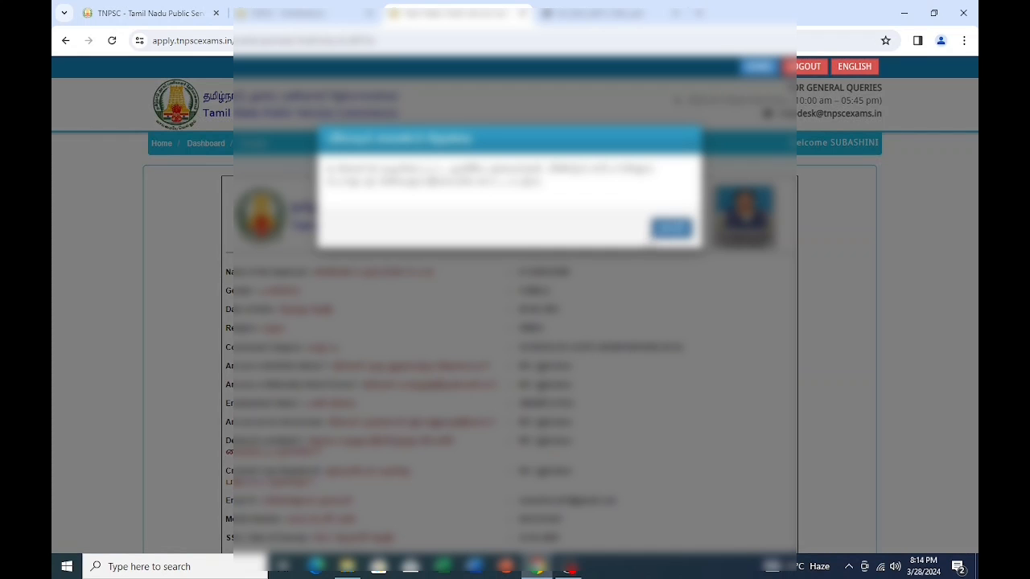
- Dismiss the information message, tick and confirm the final declaration, and submit the application
{"action": "left_click", "coordinate": [671, 228]}
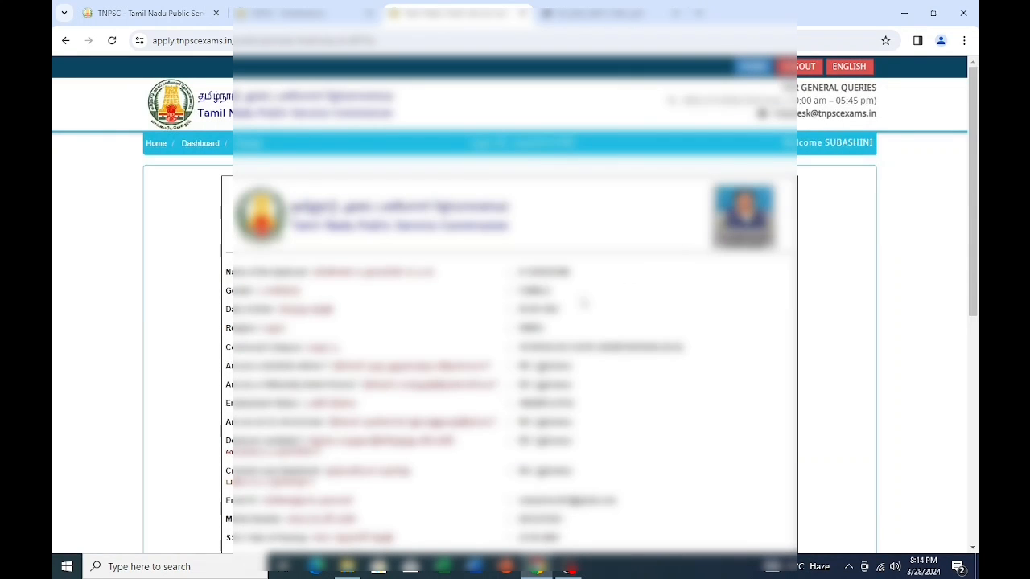
{"action": "scroll", "coordinate": [469, 321], "scroll_direction": "down", "scroll_amount": 10}
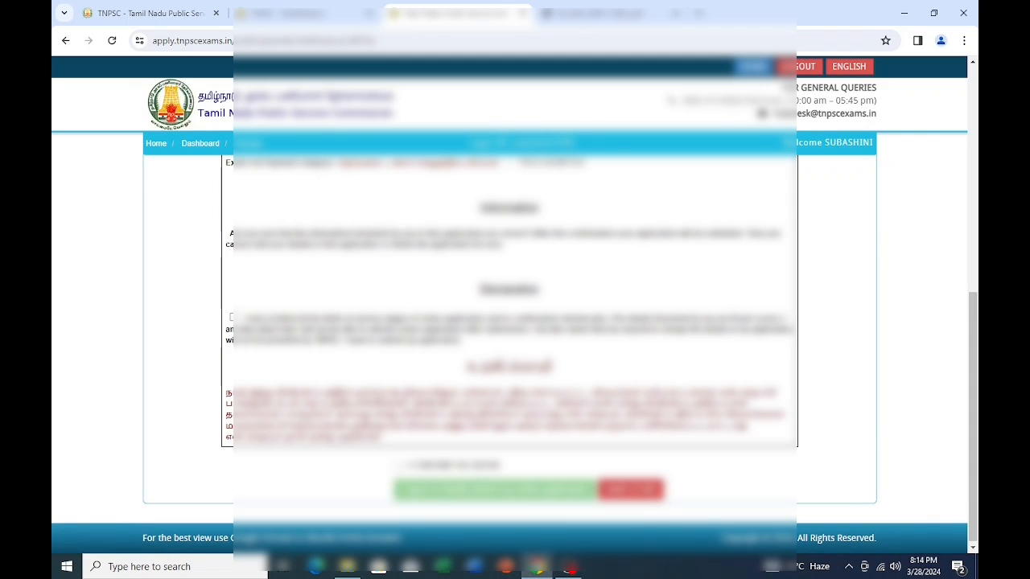
{"action": "left_click", "coordinate": [233, 318]}
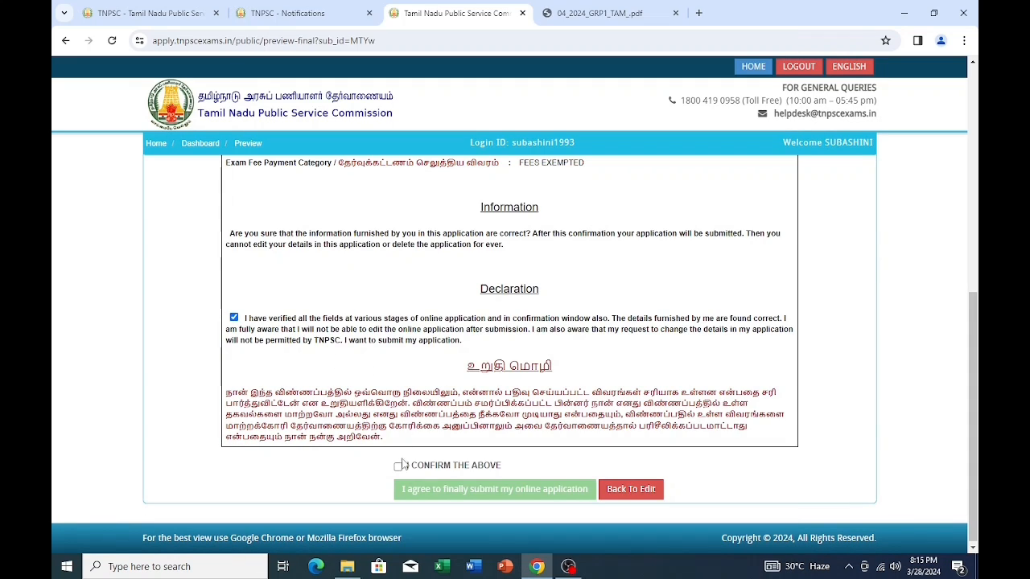
{"action": "left_click", "coordinate": [398, 468]}
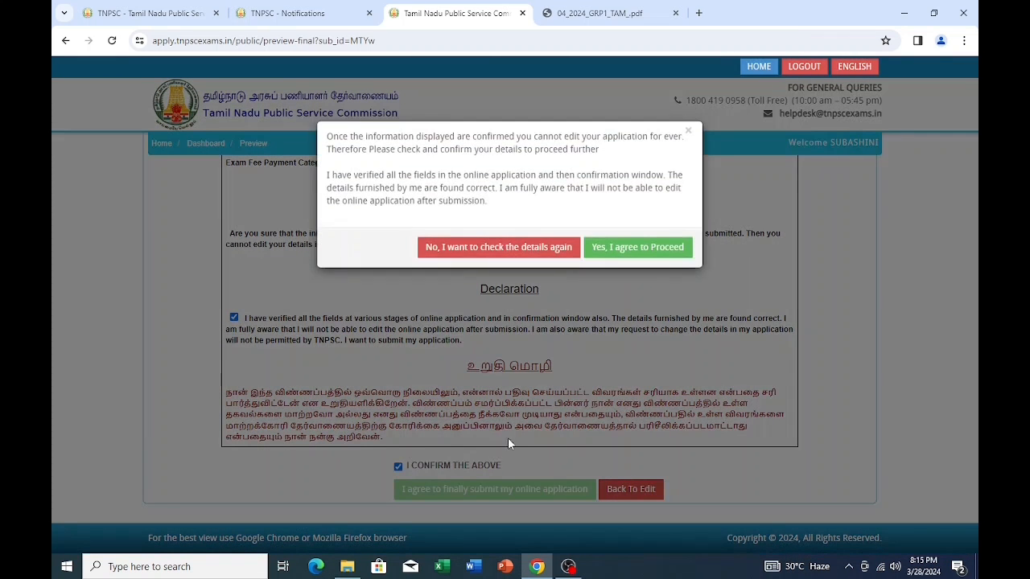
{"action": "left_click", "coordinate": [674, 249]}
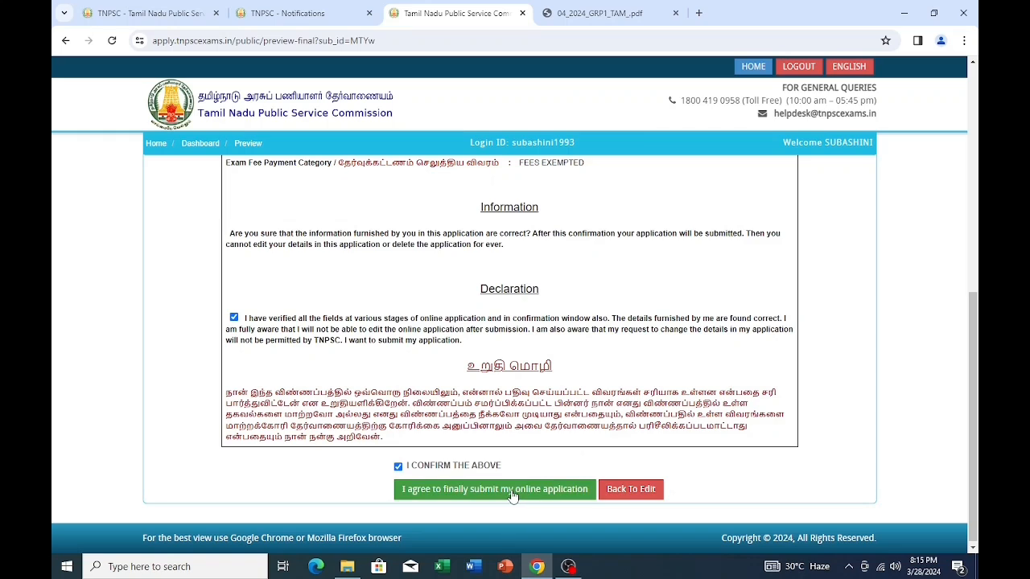
{"action": "left_click", "coordinate": [512, 490]}
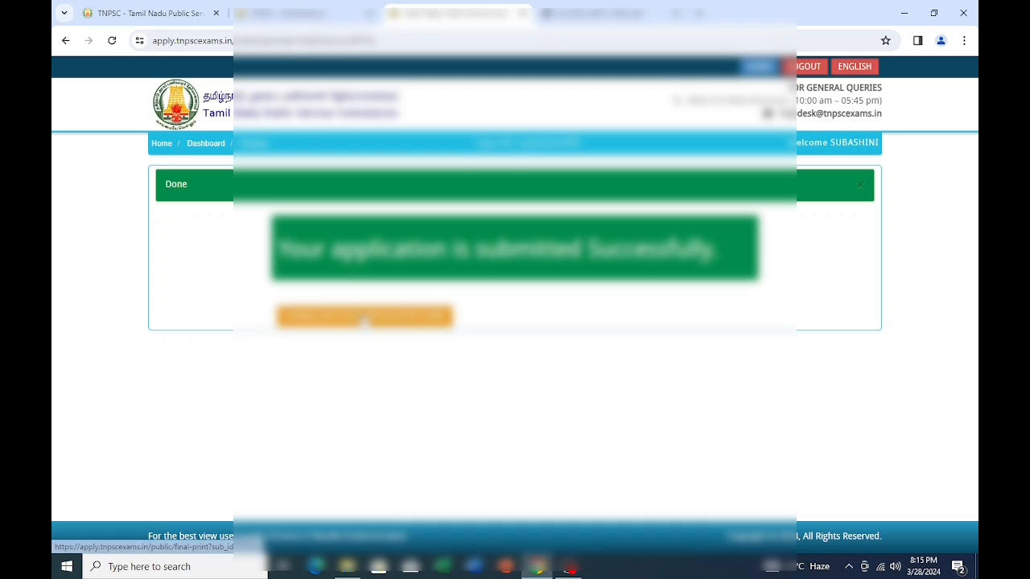
- Bring up the printable application form and send it to print
{"action": "left_click", "coordinate": [364, 316]}
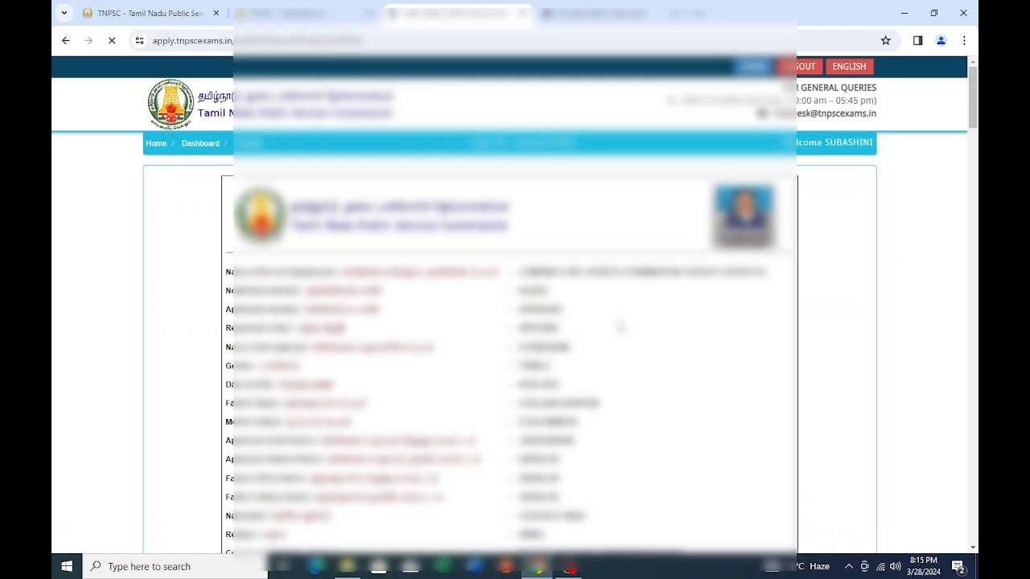
{"action": "scroll", "coordinate": [616, 327], "scroll_direction": "down", "scroll_amount": 4}
{"action": "scroll", "coordinate": [619, 328], "scroll_direction": "down", "scroll_amount": 12}
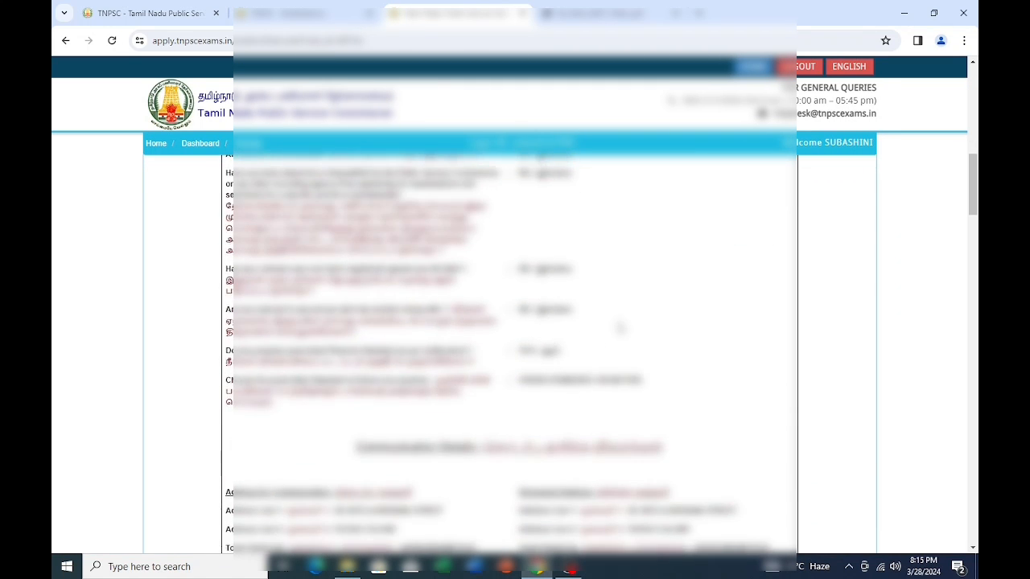
{"action": "scroll", "coordinate": [618, 333], "scroll_direction": "down", "scroll_amount": 10}
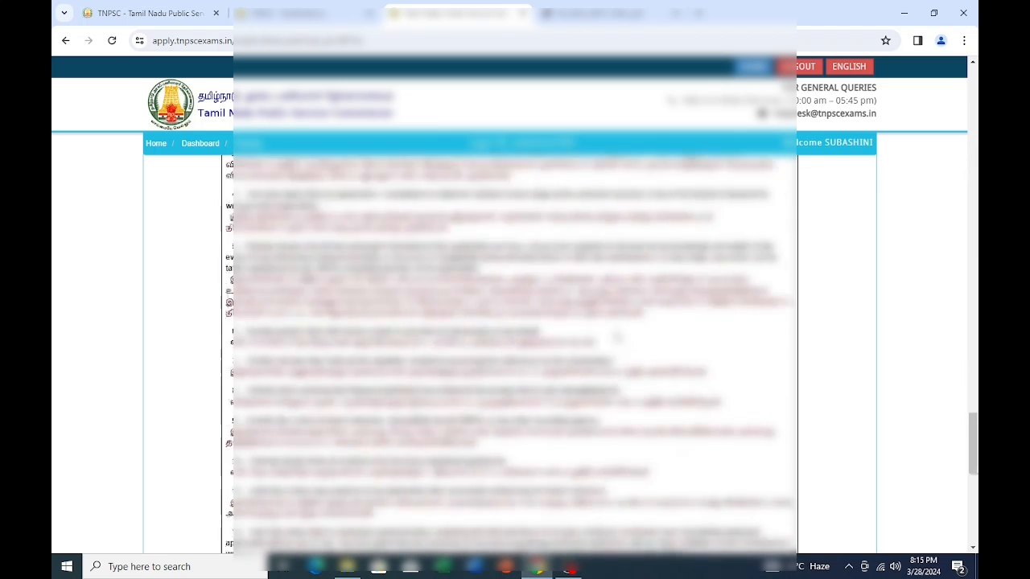
{"action": "left_click", "coordinate": [533, 486]}
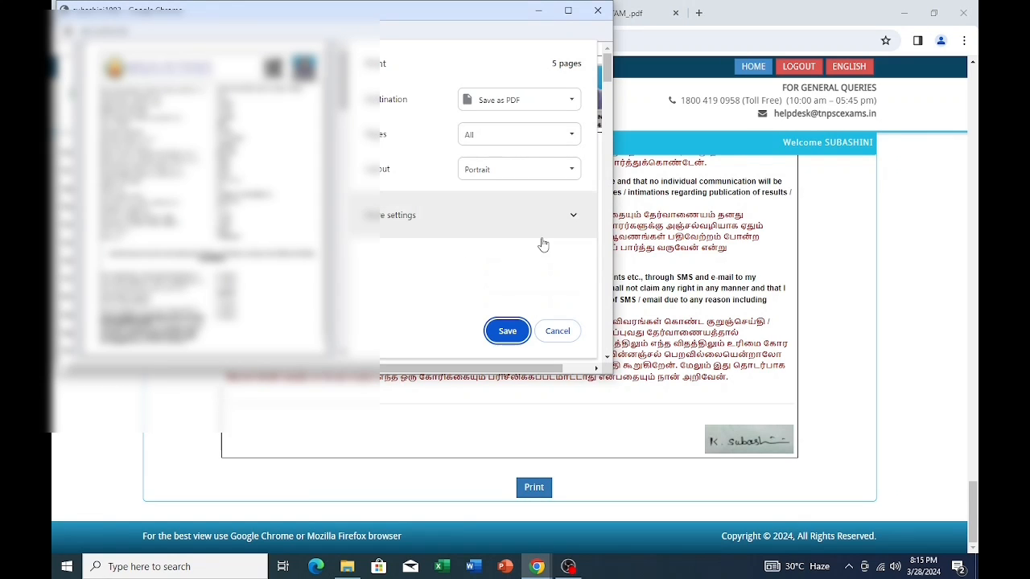
- Save the form as a PDF in Downloads, editing the file name to end in 'LICATION'
{"action": "left_click", "coordinate": [507, 333]}
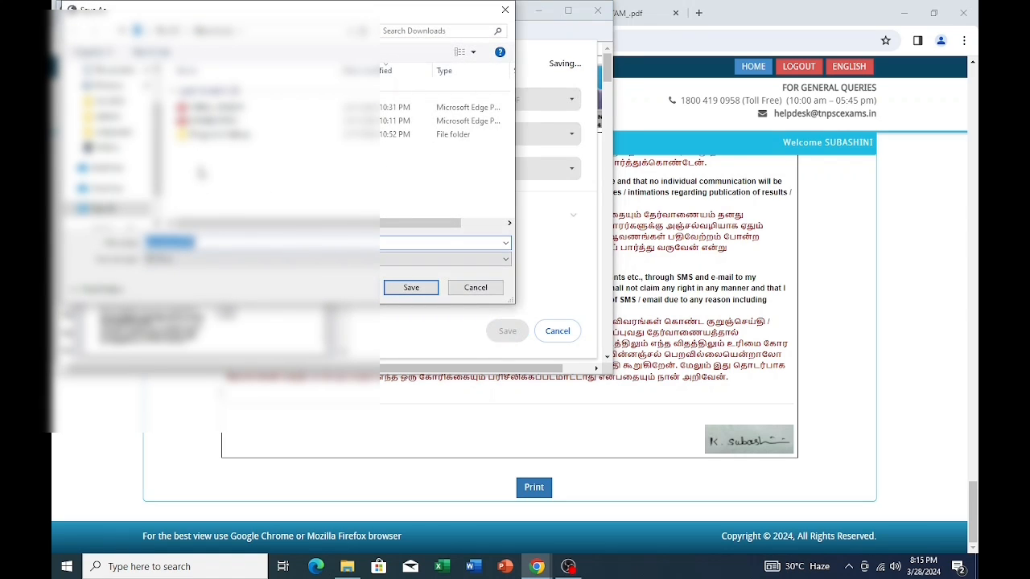
{"action": "left_click", "coordinate": [217, 242]}
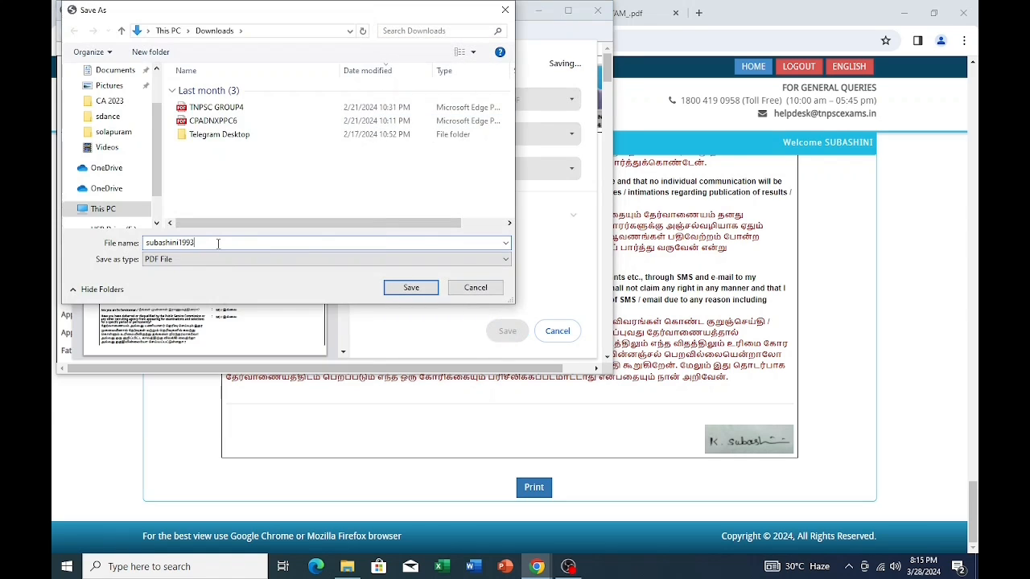
{"action": "key", "text": "BackSpace"}
{"action": "key", "text": "BackSpace"}
{"action": "key", "text": "BackSpace"}
{"action": "key", "text": "BackSpace"}
{"action": "key", "text": "BackSpace"}
{"action": "key", "text": "BackSpace"}
{"action": "key", "text": "BackSpace"}
{"action": "key", "text": "BackSpace"}
{"action": "key", "text": "BackSpace"}
{"action": "key", "text": "BackSpace"}
{"action": "key", "text": "BackSpace"}
{"action": "key", "text": "BackSpace"}
{"action": "type", "text": "LICATION"}
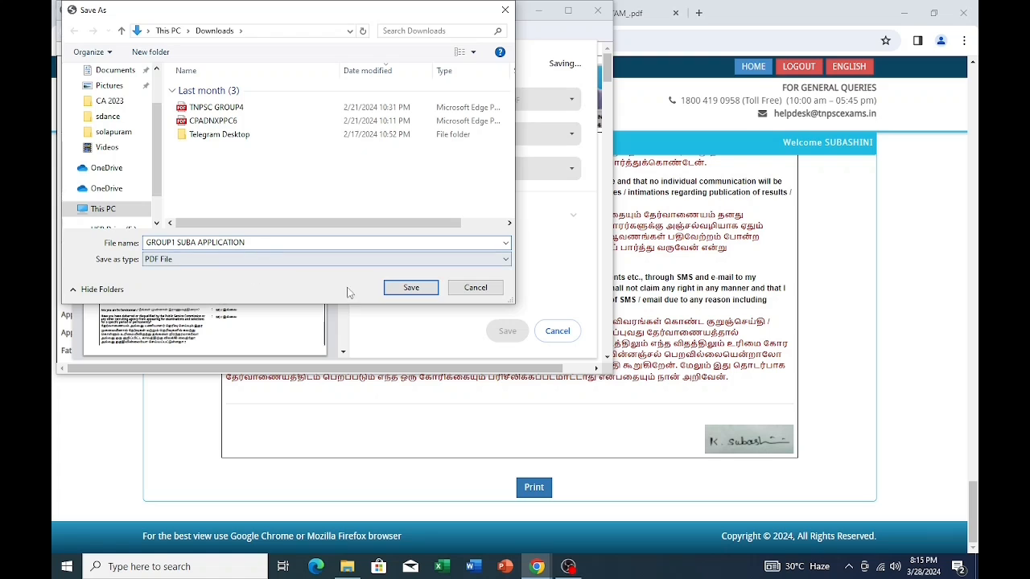
{"action": "left_click", "coordinate": [411, 287]}
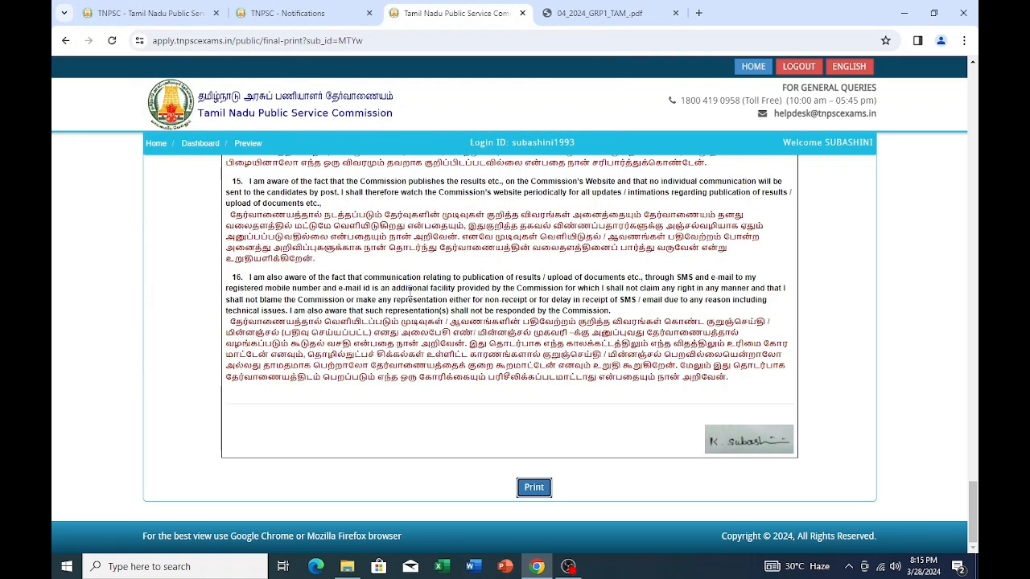